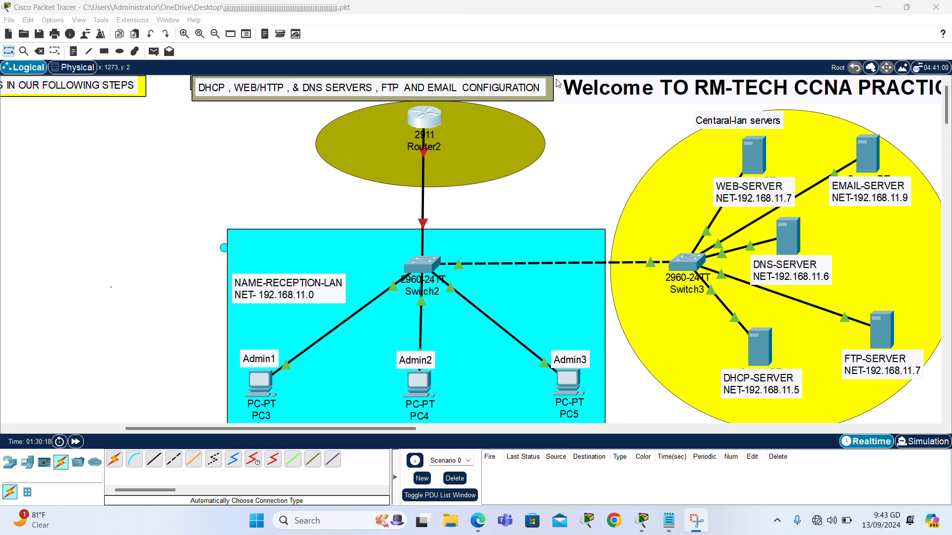
# In Router2's CLI, decline the initial setup dialog and enter global configuration mode.
pyautogui.click(225, 153)
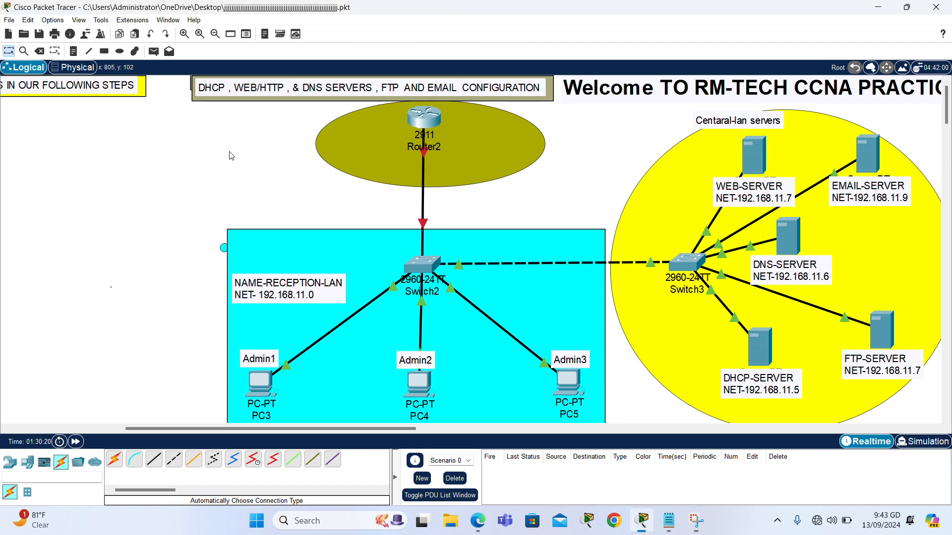
pyautogui.click(424, 122)
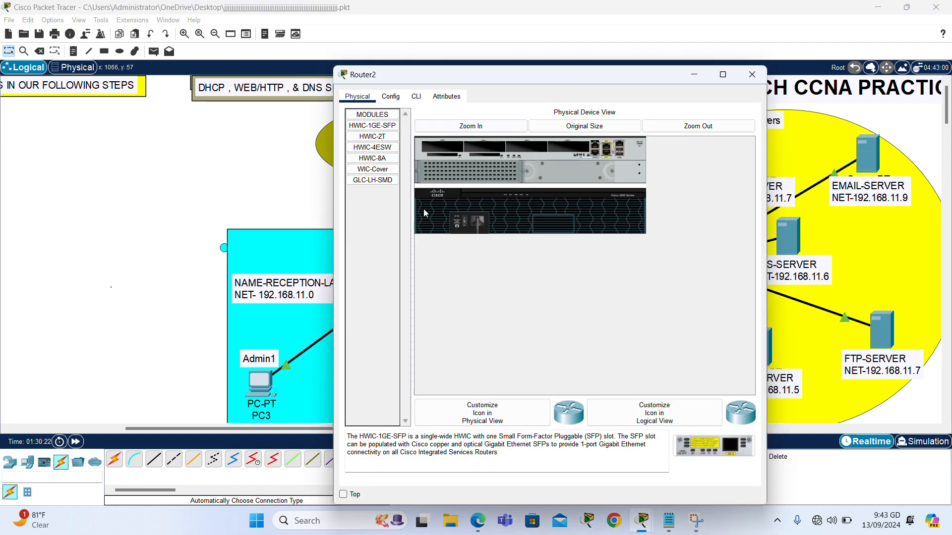
pyautogui.click(416, 97)
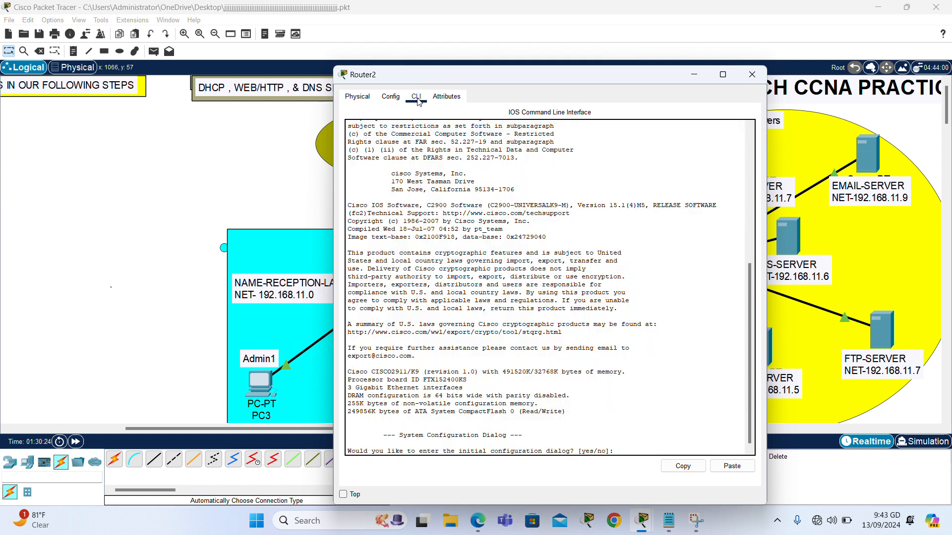
pyautogui.write('no')
pyautogui.press('Return')
pyautogui.press('Return')
pyautogui.press('Return')
pyautogui.write('en')
pyautogui.press('Tab')
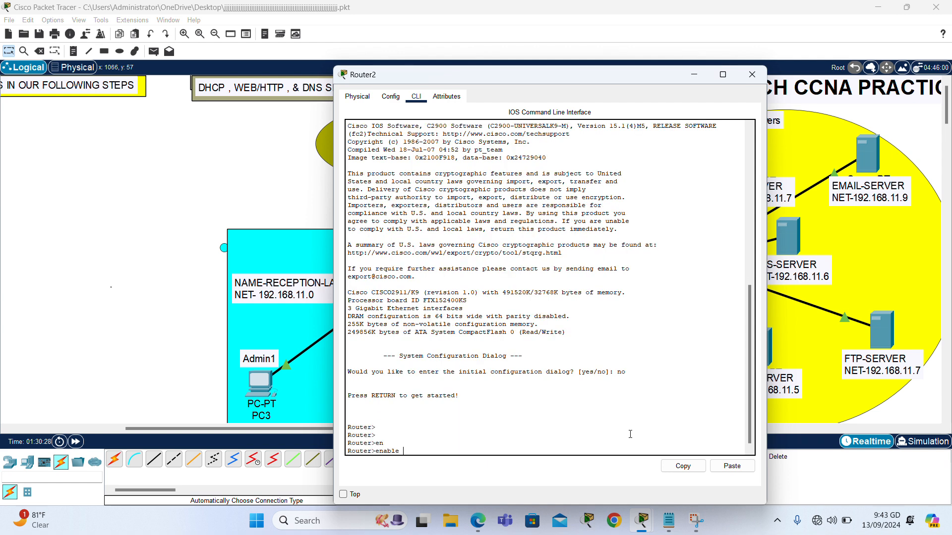
pyautogui.press('Return')
pyautogui.write('confi')
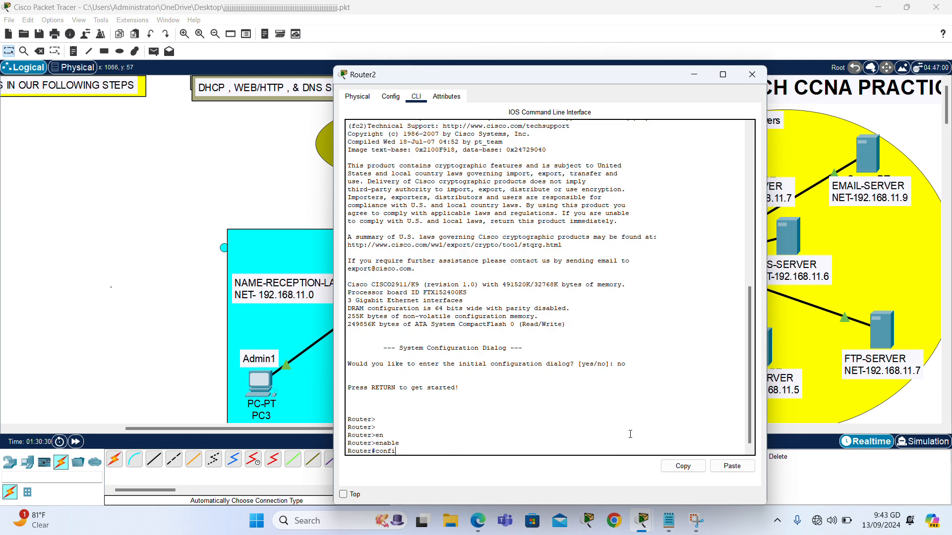
pyautogui.write('g')
pyautogui.press('Return')
# Give GigabitEthernet0/0 192.168.11.1 255.255.255.0, bring it up with no sh, and save with do wr.
pyautogui.press('Return')
pyautogui.press('Return')
pyautogui.write('int')
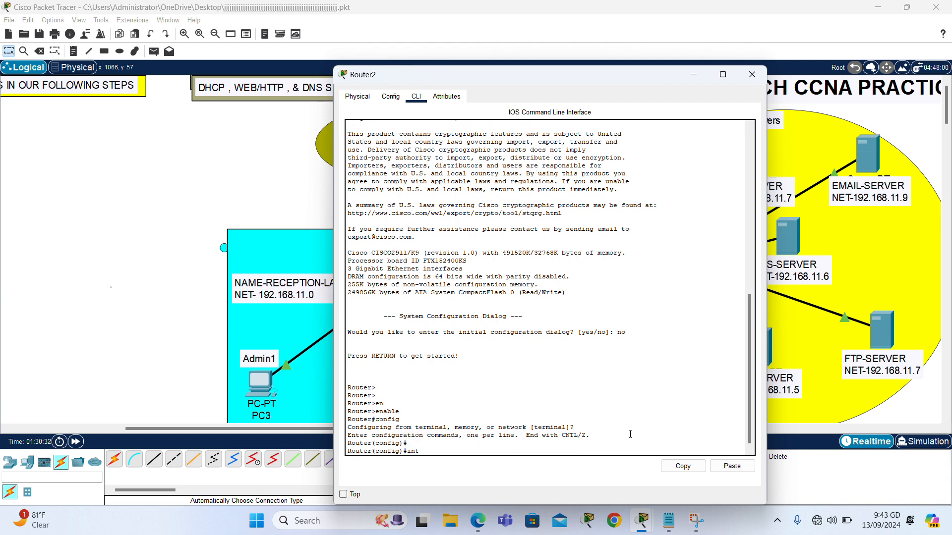
pyautogui.write(' gig0/0')
pyautogui.press('Return')
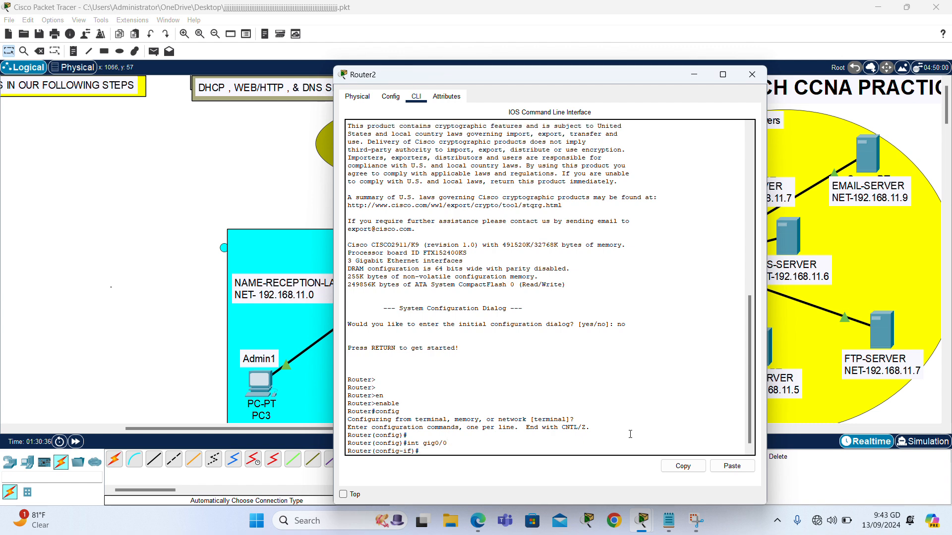
pyautogui.write('ip add')
pyautogui.press('Tab')
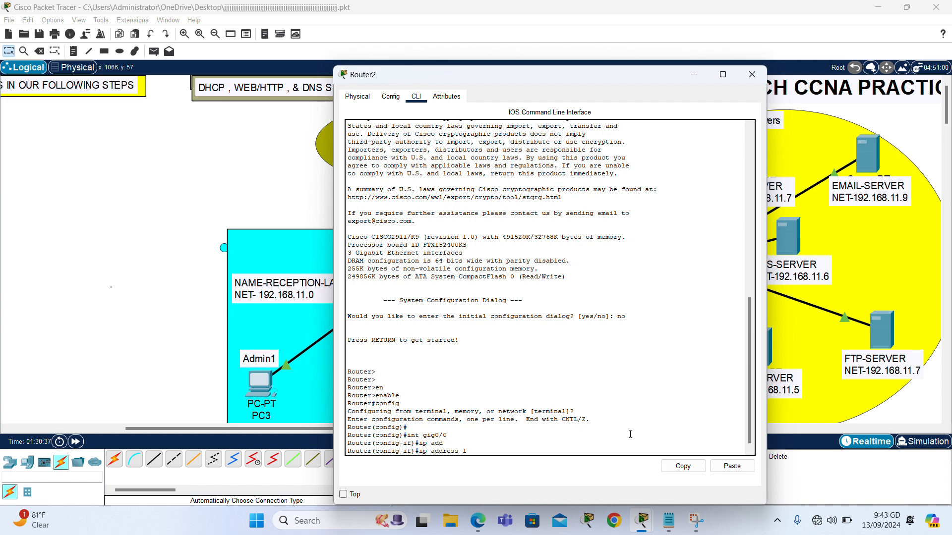
pyautogui.write('192.168.11.1')
pyautogui.write('255.255.255.0')
pyautogui.press('Return')
pyautogui.write('no s')
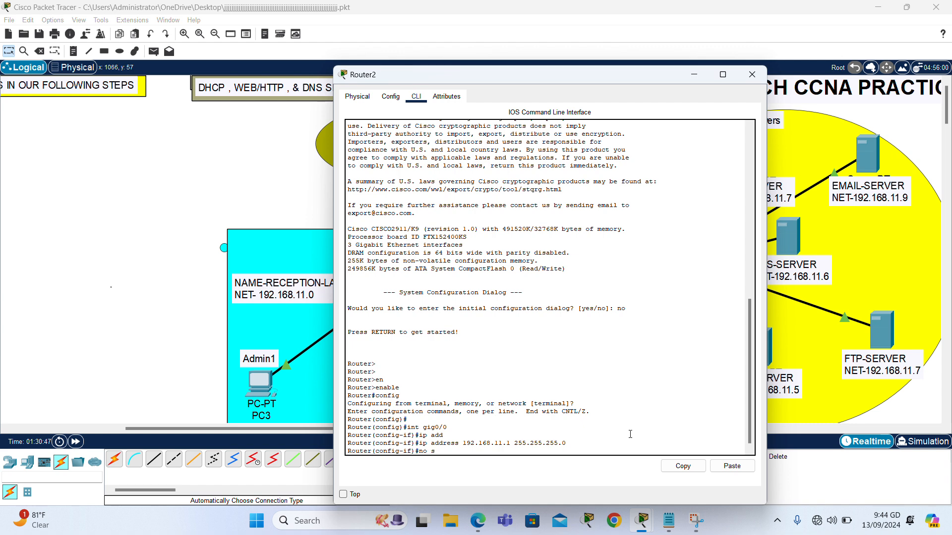
pyautogui.write('h')
pyautogui.press('Return')
pyautogui.write('d')
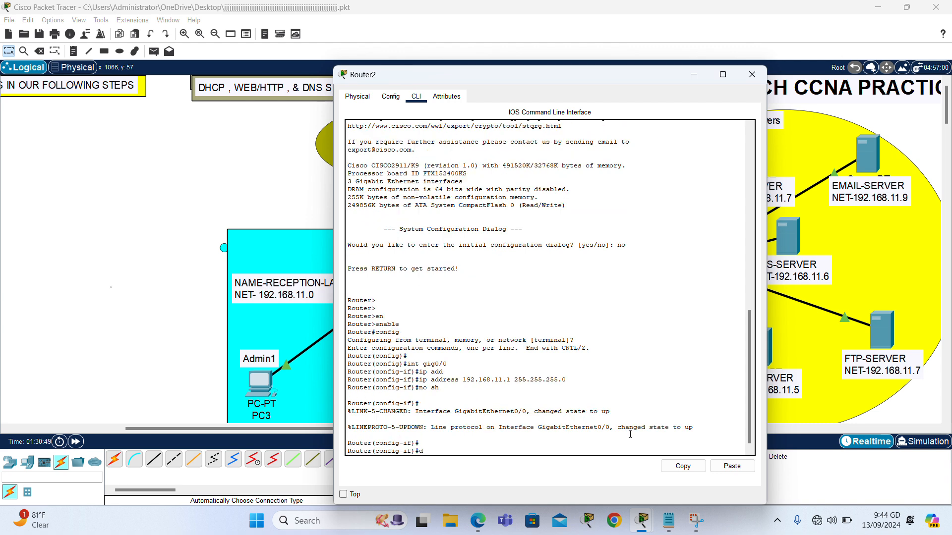
pyautogui.write('o wr')
pyautogui.press('Return')
pyautogui.press('Return')
pyautogui.press('Return')
pyautogui.press('Return')
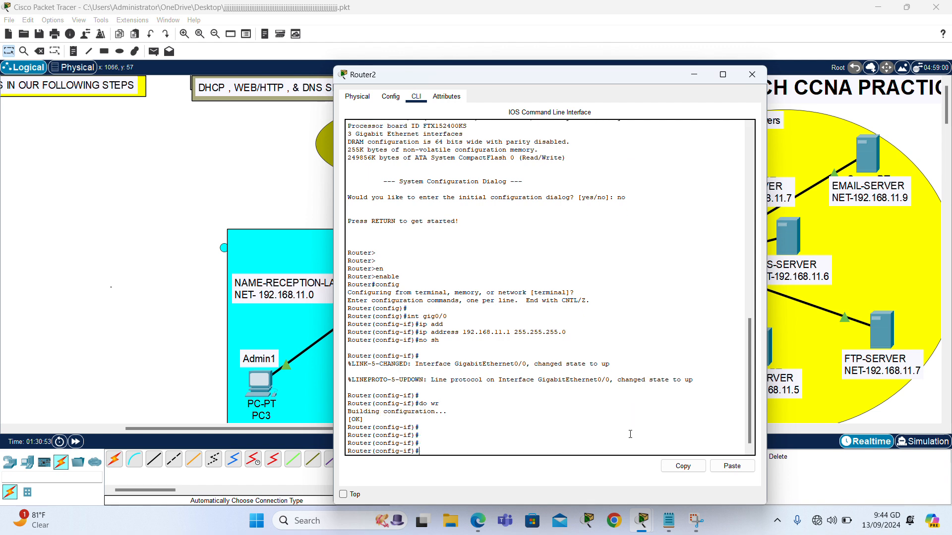
pyautogui.click(757, 77)
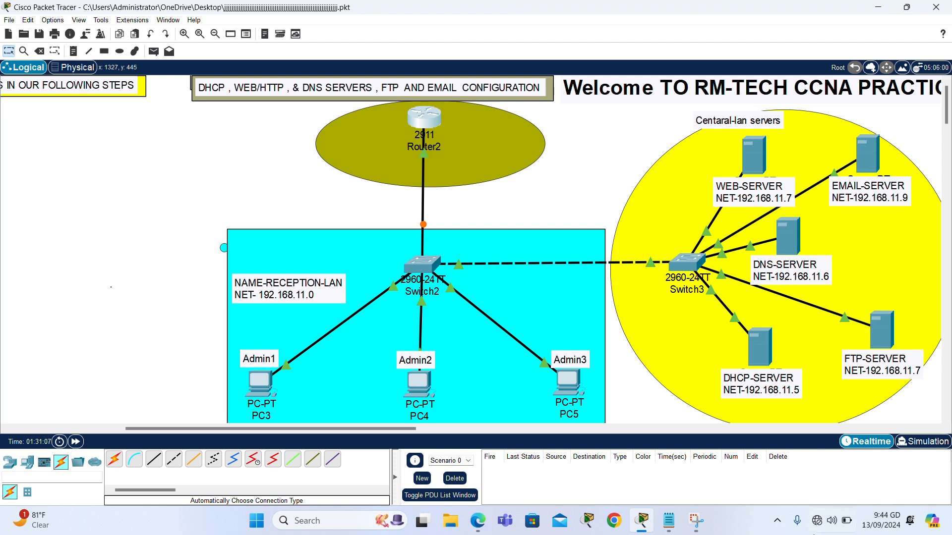
# Enter IPv4 address 192.168.11.5 with mask 255.255.255.0 in DHCP-SERVER's IP Configuration.
pyautogui.click(754, 351)
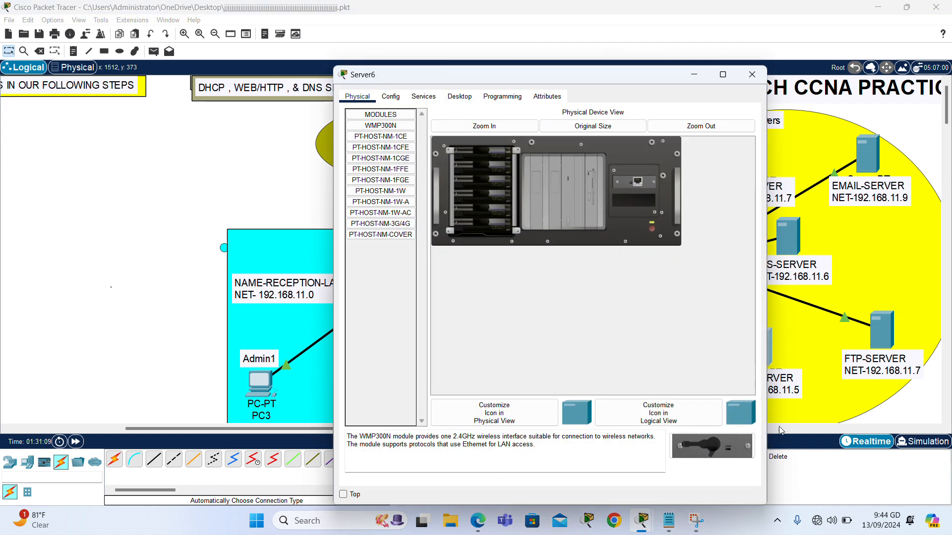
pyautogui.click(459, 96)
pyautogui.click(398, 125)
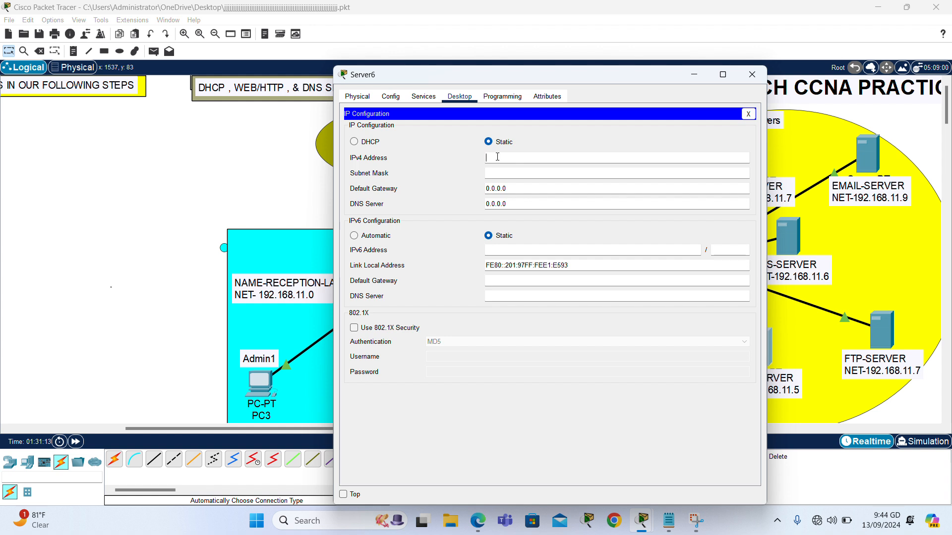
pyautogui.write('192.168')
pyautogui.doubleClick(502, 160)
pyautogui.hotkey('ctrl', 'c')
pyautogui.click(509, 173)
# Set DHCP-SERVER's gateway to 192.168.11.1 and DNS to 192.168.11.6, then move on to DNS-SERVER.
pyautogui.click(532, 187)
pyautogui.press('BackSpace')
pyautogui.press('BackSpace')
pyautogui.press('BackSpace')
pyautogui.press('BackSpace')
pyautogui.press('BackSpace')
pyautogui.write('192.168.11.1')
pyautogui.press('BackSpace')
pyautogui.press('BackSpace')
pyautogui.press('BackSpace')
pyautogui.press('BackSpace')
pyautogui.press('BackSpace')
pyautogui.press('BackSpace')
pyautogui.write('192.168.11.5')
pyautogui.click(554, 199)
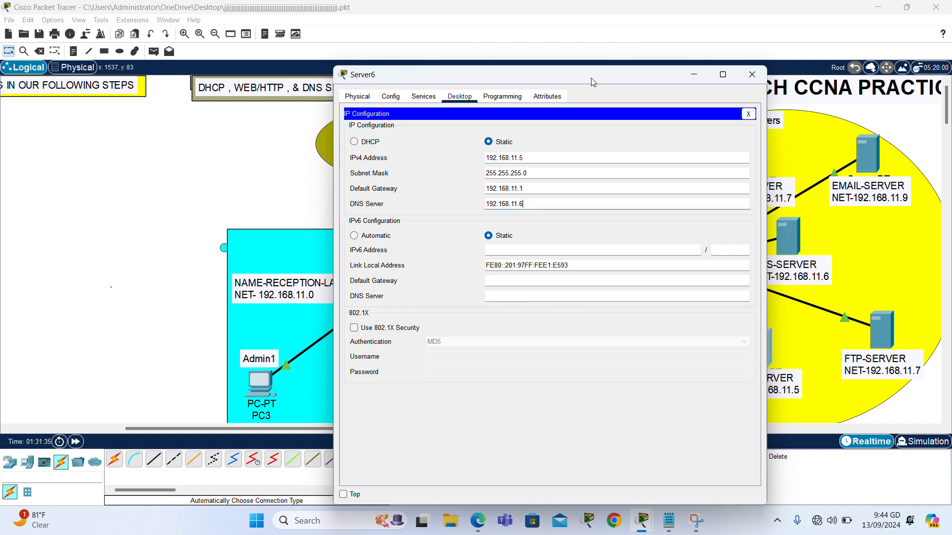
pyautogui.click(751, 75)
pyautogui.click(786, 236)
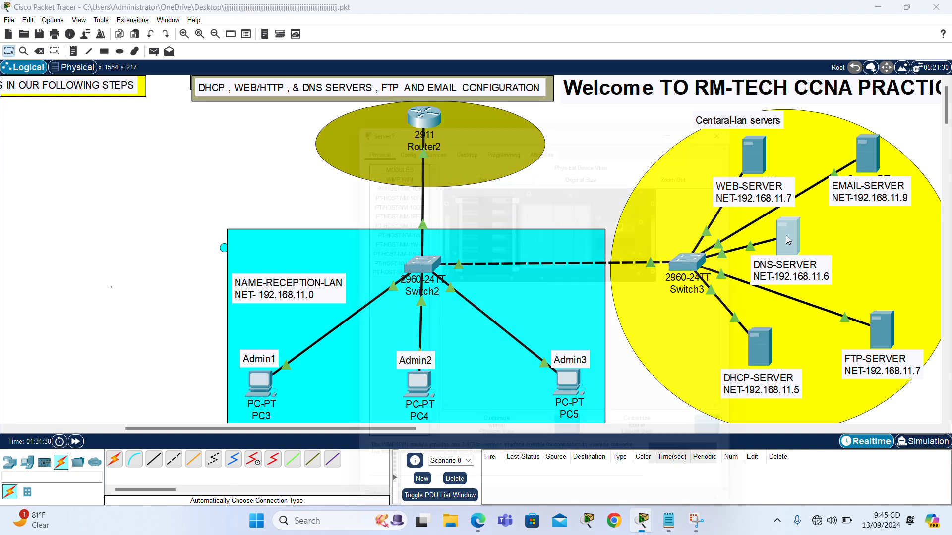
# Enter IPv4 address 192.168.11.6 in DNS-SERVER's IP Configuration.
pyautogui.click(460, 96)
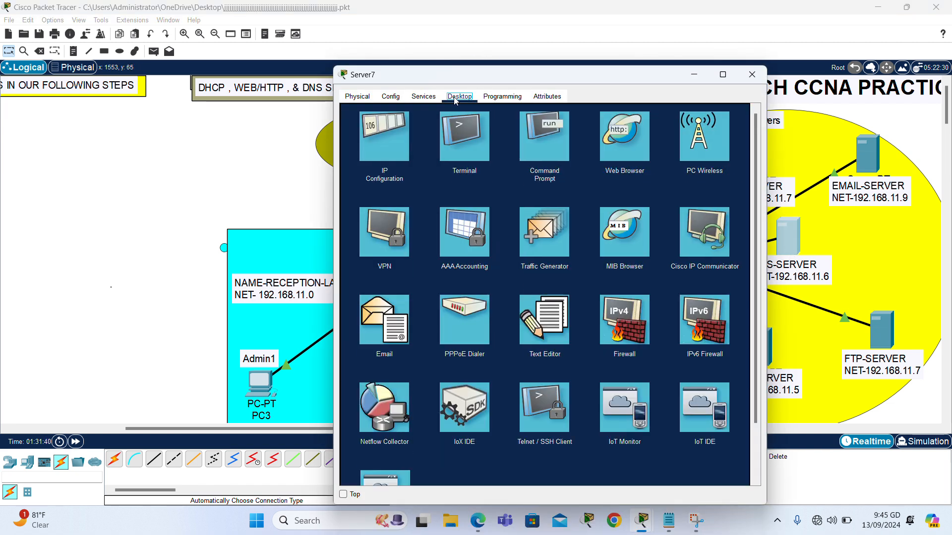
pyautogui.click(369, 134)
pyautogui.click(509, 155)
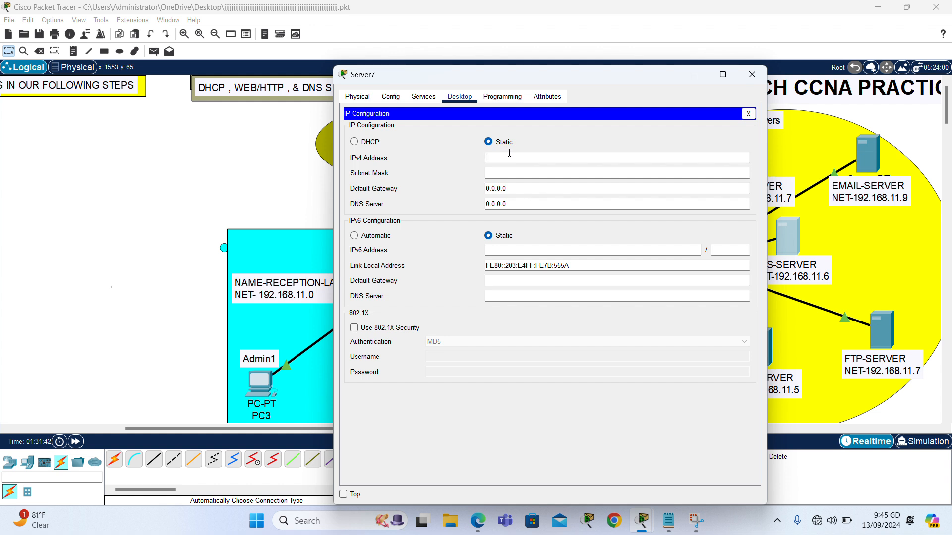
pyautogui.write('192')
pyautogui.press('BackSpace')
pyautogui.press('BackSpace')
pyautogui.write('192.168.11.')
pyautogui.press('BackSpace')
pyautogui.press('BackSpace')
pyautogui.press('BackSpace')
pyautogui.press('BackSpace')
pyautogui.press('BackSpace')
pyautogui.press('BackSpace')
pyautogui.press('BackSpace')
pyautogui.press('BackSpace')
pyautogui.press('BackSpace')
pyautogui.press('BackSpace')
pyautogui.press('BackSpace')
pyautogui.hotkey('ctrl', 'v')
# Fill in mask 255.255.255.0, gateway 192.168.11.1 and DNS 192.168.11.6, then close DNS-SERVER.
pyautogui.click(545, 173)
pyautogui.click(544, 188)
pyautogui.press('BackSpace')
pyautogui.press('BackSpace')
pyautogui.press('BackSpace')
pyautogui.press('BackSpace')
pyautogui.press('BackSpace')
pyautogui.press('BackSpace')
pyautogui.press('BackSpace')
pyautogui.hotkey('ctrl', 'v')
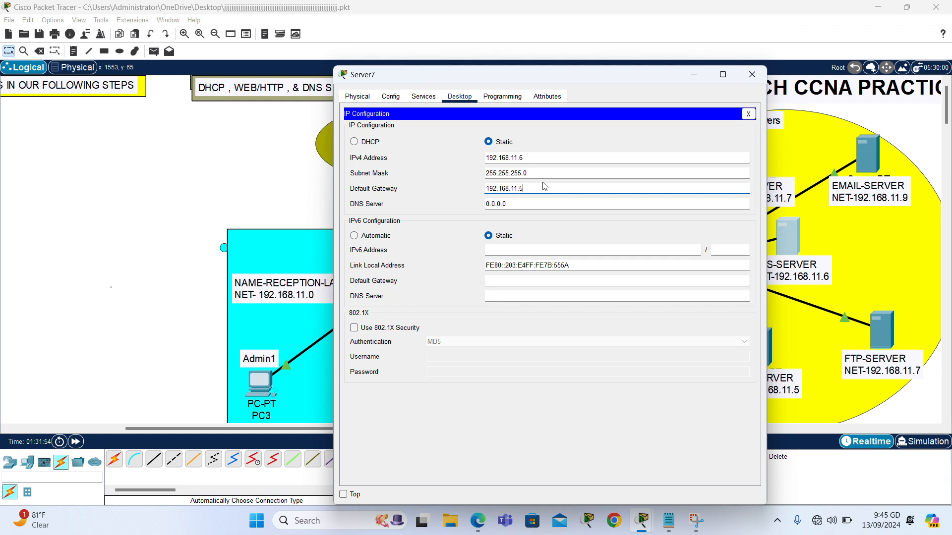
pyautogui.write('1')
pyautogui.click(551, 203)
pyautogui.press('BackSpace')
pyautogui.press('BackSpace')
pyautogui.press('BackSpace')
pyautogui.press('BackSpace')
pyautogui.press('BackSpace')
pyautogui.hotkey('ctrl', 'v')
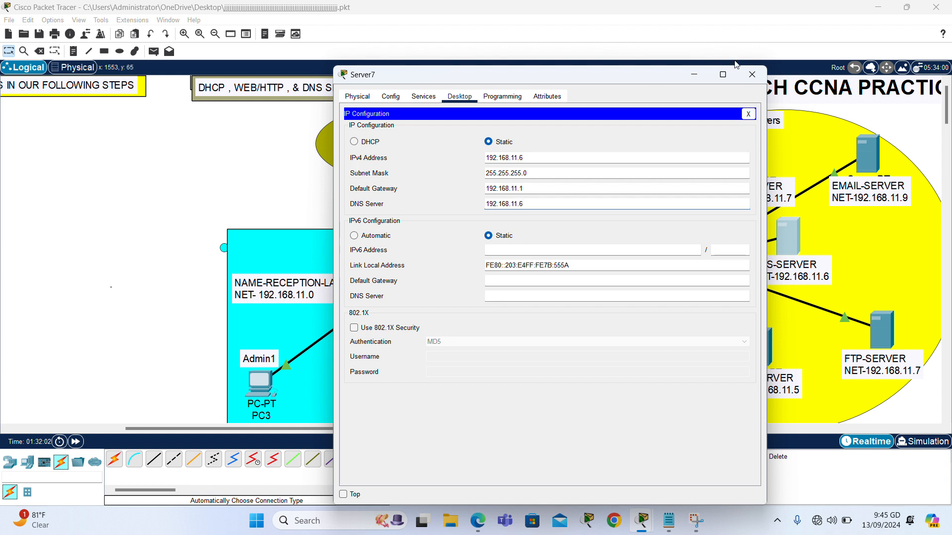
pyautogui.click(752, 74)
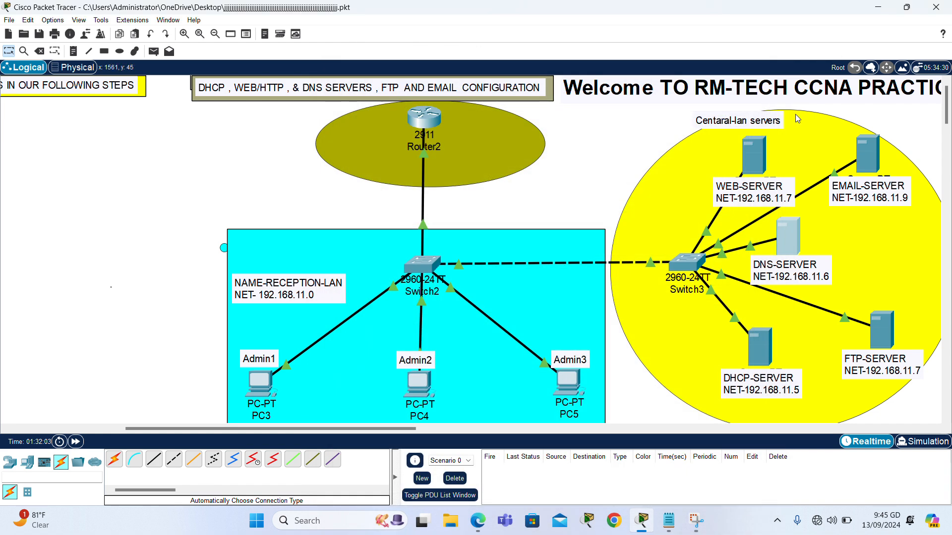
# Enter IPv4 address 192.168.11.7 in WEB-SERVER's IP Configuration.
pyautogui.click(748, 156)
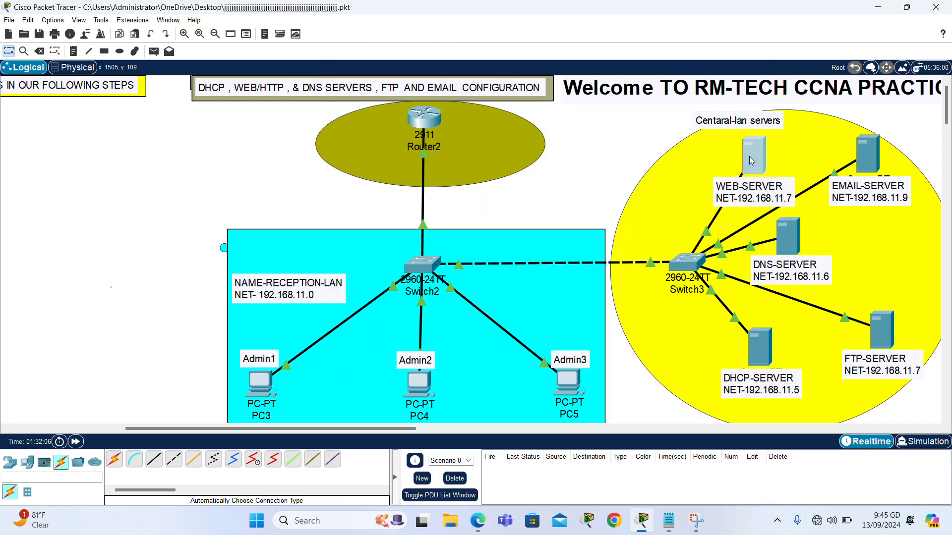
pyautogui.click(459, 97)
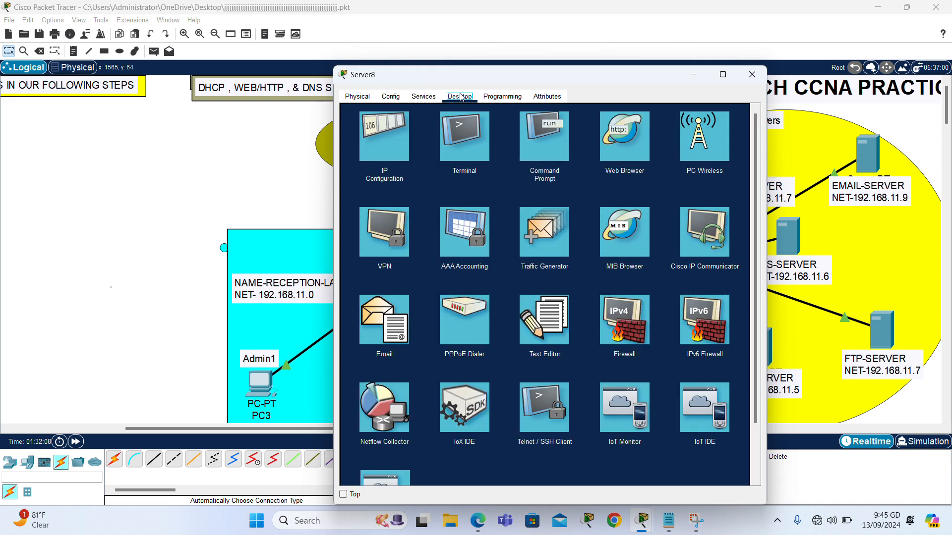
pyautogui.click(382, 134)
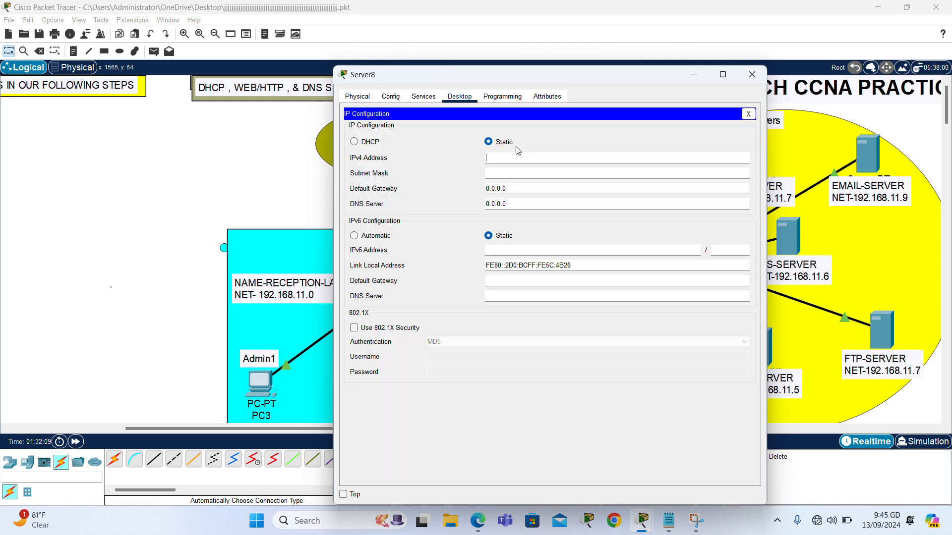
pyautogui.write('192.168.11.5')
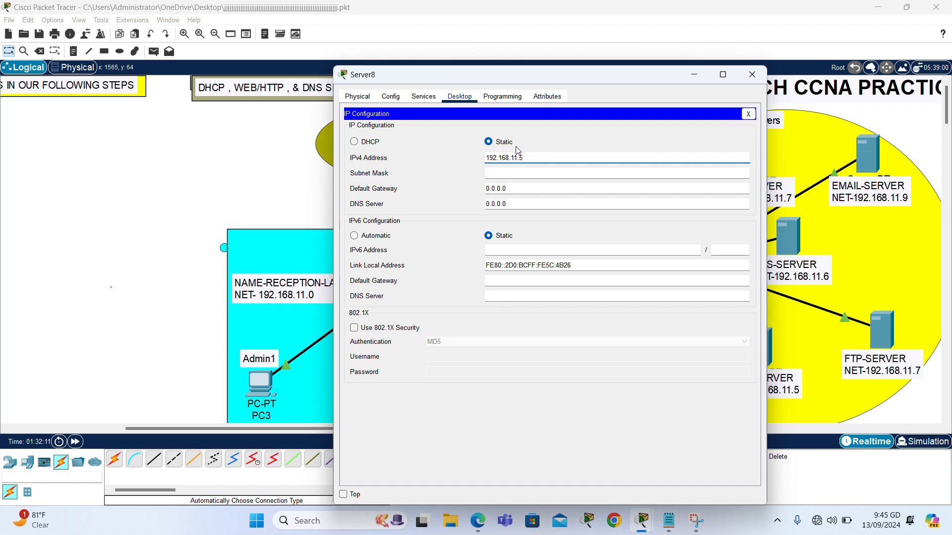
pyautogui.press('BackSpace')
# Set mask 255.255.255.0, gateway 192.168.11.1 and DNS 192.168.11.6, then close WEB-SERVER.
pyautogui.click(537, 188)
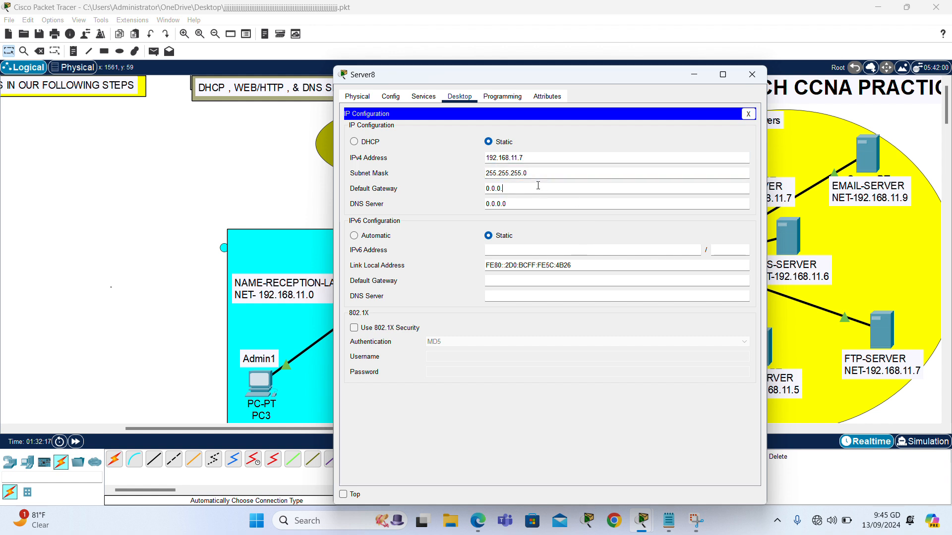
pyautogui.press('BackSpace')
pyautogui.press('BackSpace')
pyautogui.press('BackSpace')
pyautogui.press('BackSpace')
pyautogui.press('BackSpace')
pyautogui.press('BackSpace')
pyautogui.write('192.168.11.1')
pyautogui.click(553, 201)
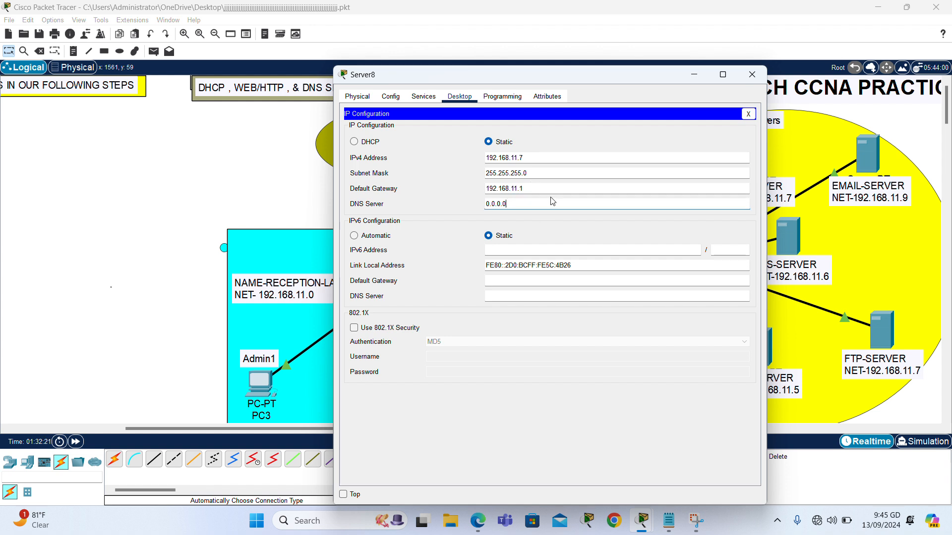
pyautogui.press('BackSpace')
pyautogui.press('BackSpace')
pyautogui.press('BackSpace')
pyautogui.press('BackSpace')
pyautogui.press('BackSpace')
pyautogui.press('BackSpace')
pyautogui.press('BackSpace')
pyautogui.write('192.168.11.5')
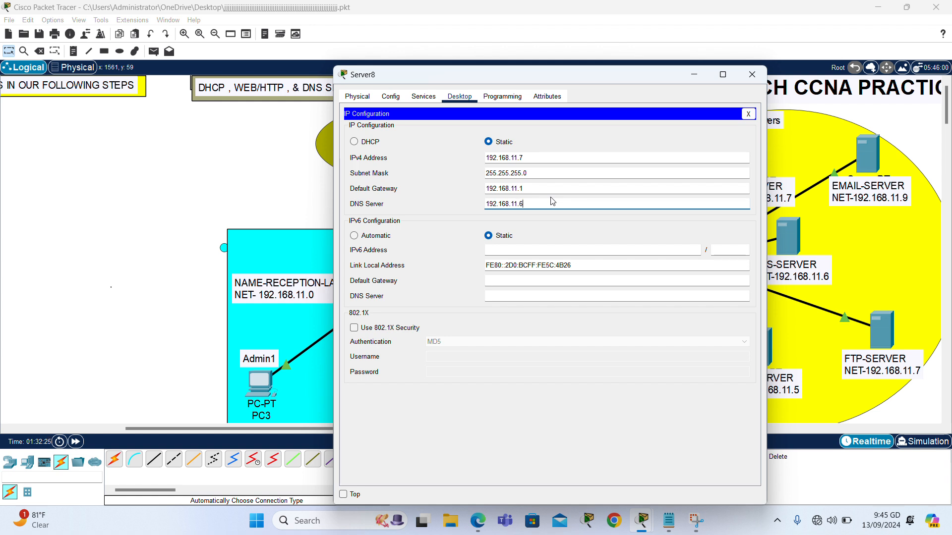
pyautogui.click(752, 76)
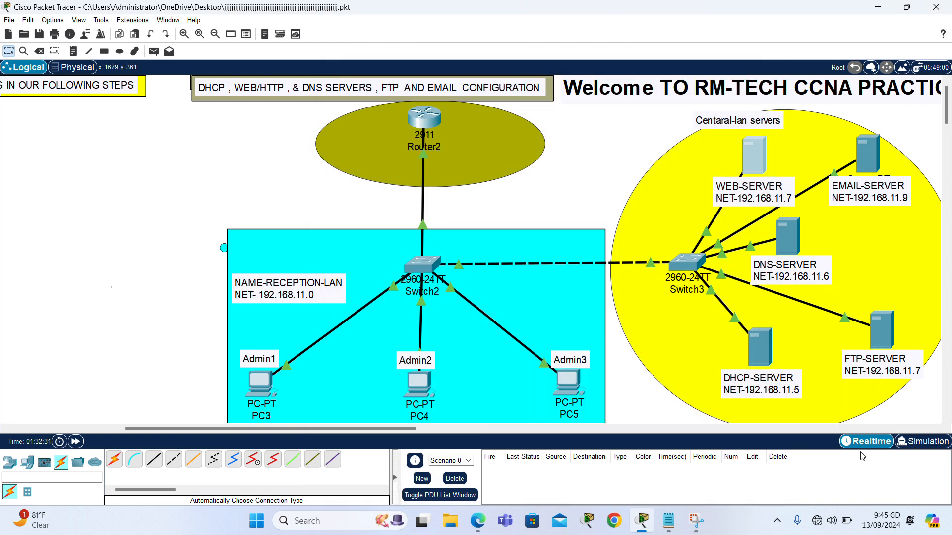
# Enter IPv4 address 192.168.11.8 in the FTP server's IP Configuration.
pyautogui.click(885, 332)
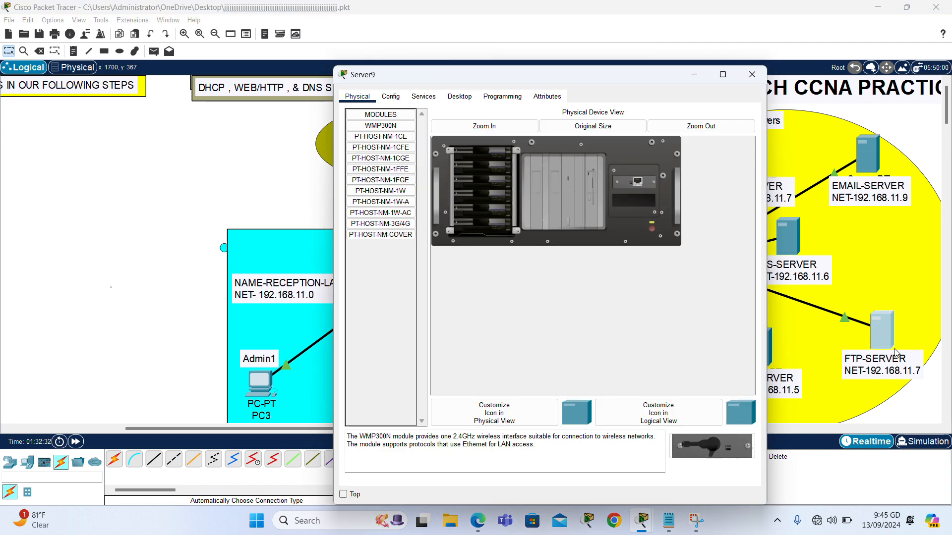
pyautogui.click(460, 97)
pyautogui.click(417, 127)
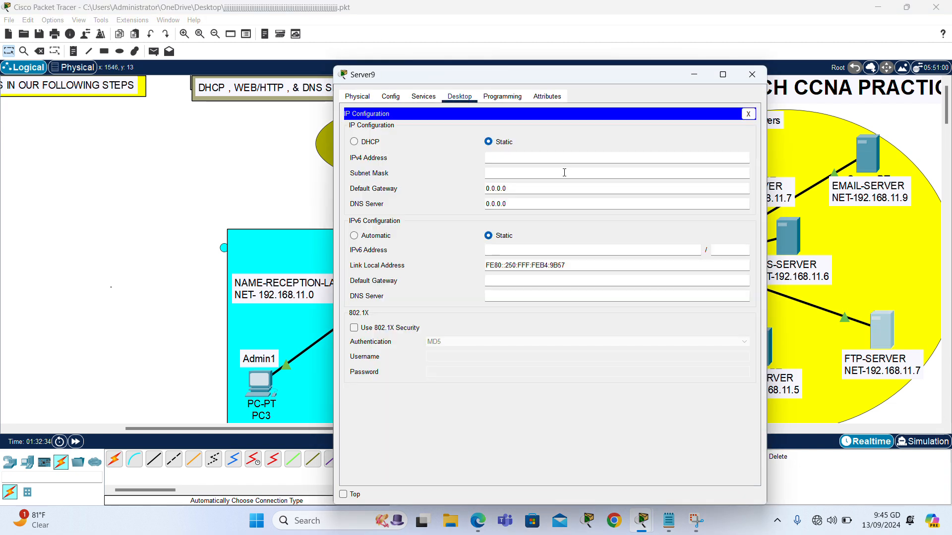
pyautogui.click(567, 157)
pyautogui.write('192.168.11.5')
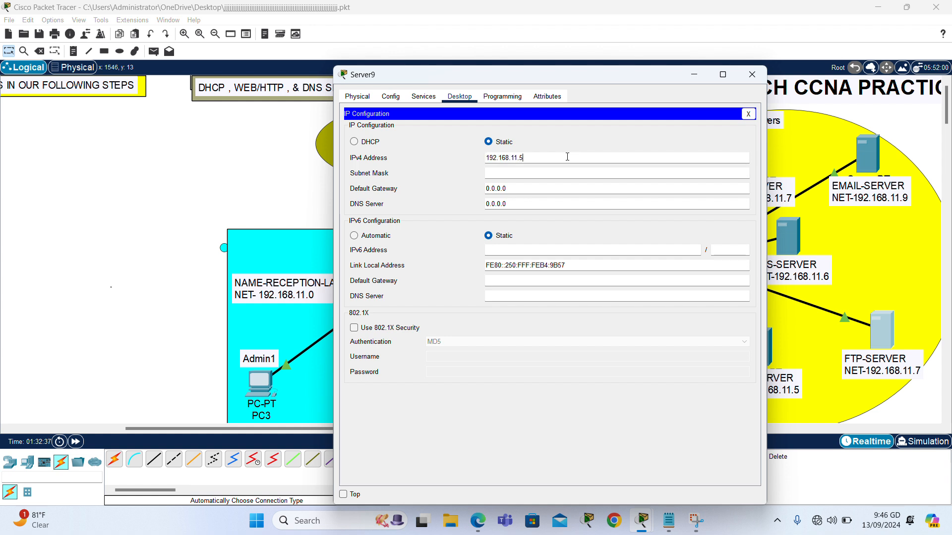
pyautogui.press('BackSpace')
pyautogui.write('8')
# Set the FTP server's gateway to 192.168.11.1 and DNS to 192.168.11.6, then close it.
pyautogui.click(532, 189)
pyautogui.press('BackSpace')
pyautogui.press('BackSpace')
pyautogui.press('BackSpace')
pyautogui.press('BackSpace')
pyautogui.press('BackSpace')
pyautogui.press('BackSpace')
pyautogui.press('BackSpace')
pyautogui.write('192.168.11.5')
pyautogui.click(528, 204)
pyautogui.press('BackSpace')
pyautogui.press('BackSpace')
pyautogui.press('BackSpace')
pyautogui.press('BackSpace')
pyautogui.press('BackSpace')
pyautogui.press('BackSpace')
pyautogui.press('BackSpace')
pyautogui.write('192.168.11.5')
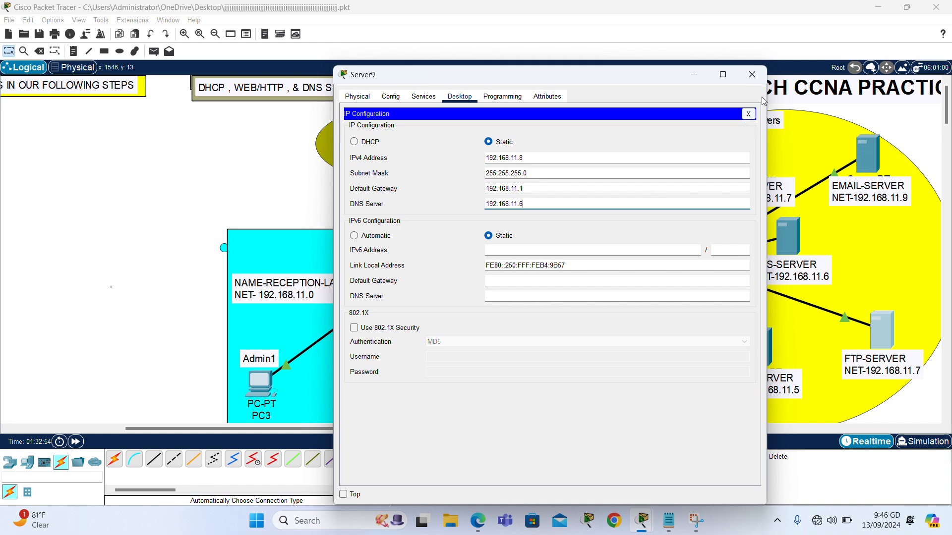
pyautogui.click(752, 74)
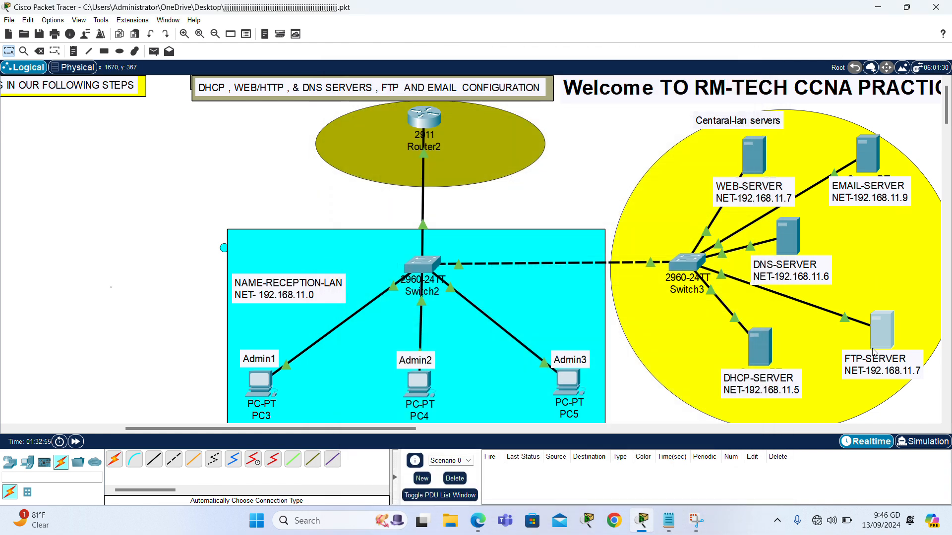
# Change the FTP-SERVER label's final digit from 7 to 8 so it reads NET-192.168.11.8.
pyautogui.click(920, 375)
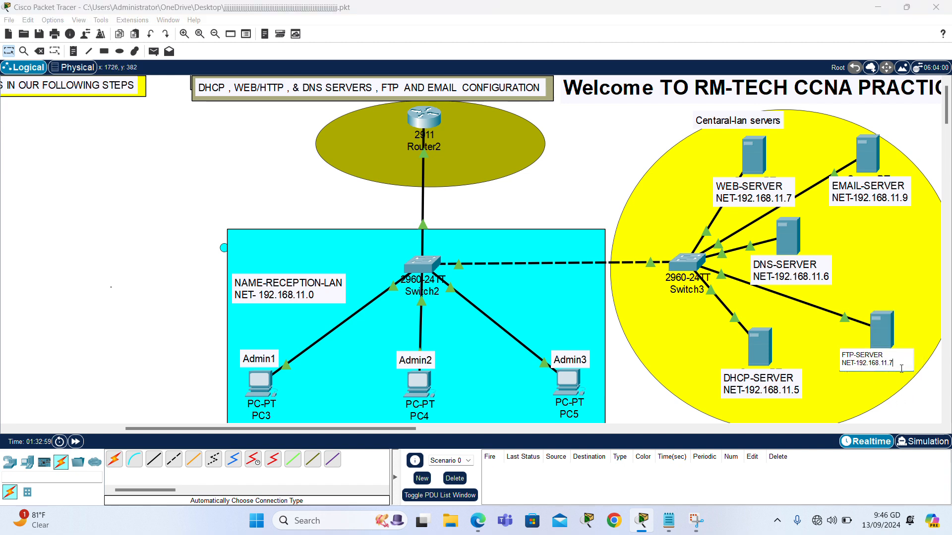
pyautogui.press('BackSpace')
pyautogui.write('8')
pyautogui.click(586, 183)
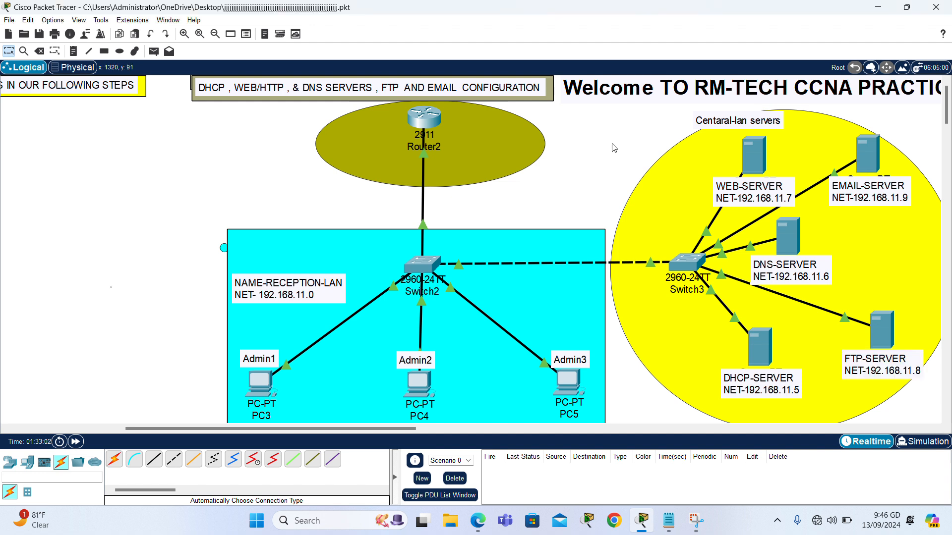
# Enter IPv4 address 192.168.11.9 in EMAIL-SERVER's IP Configuration.
pyautogui.click(870, 159)
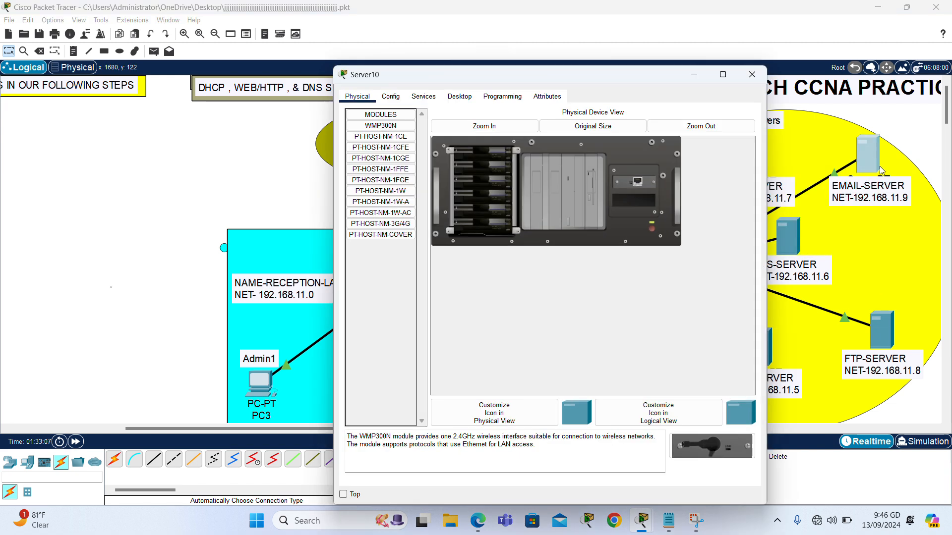
pyautogui.click(460, 97)
pyautogui.click(382, 147)
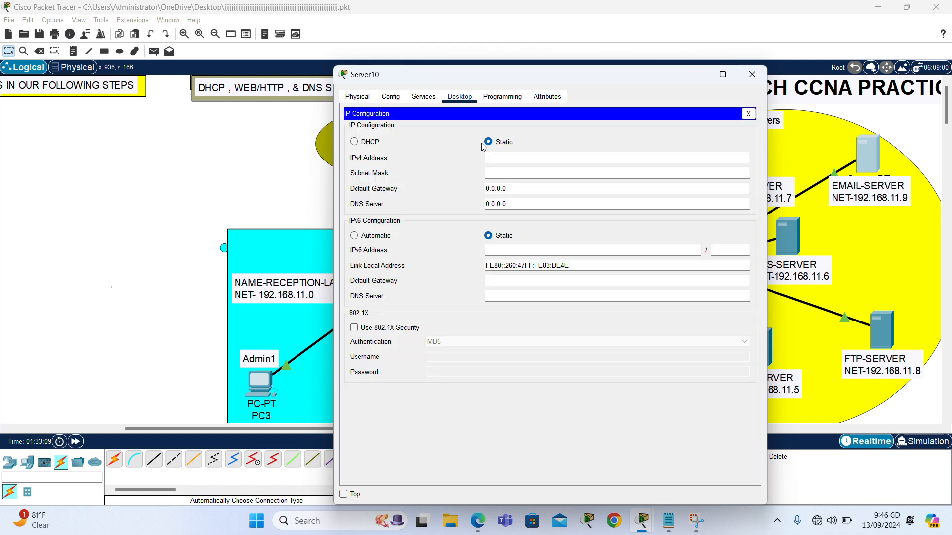
pyautogui.write('192.168.11.5')
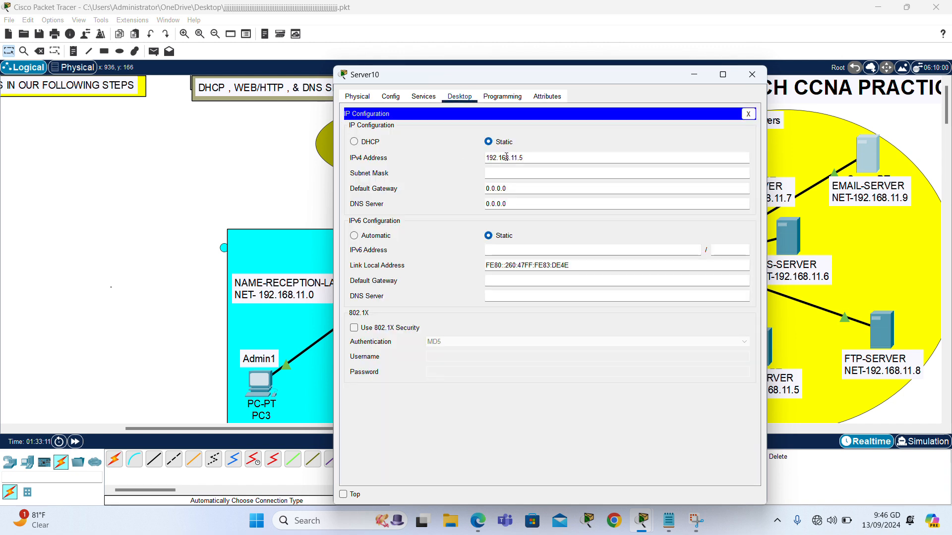
pyautogui.press('super+shift+s')
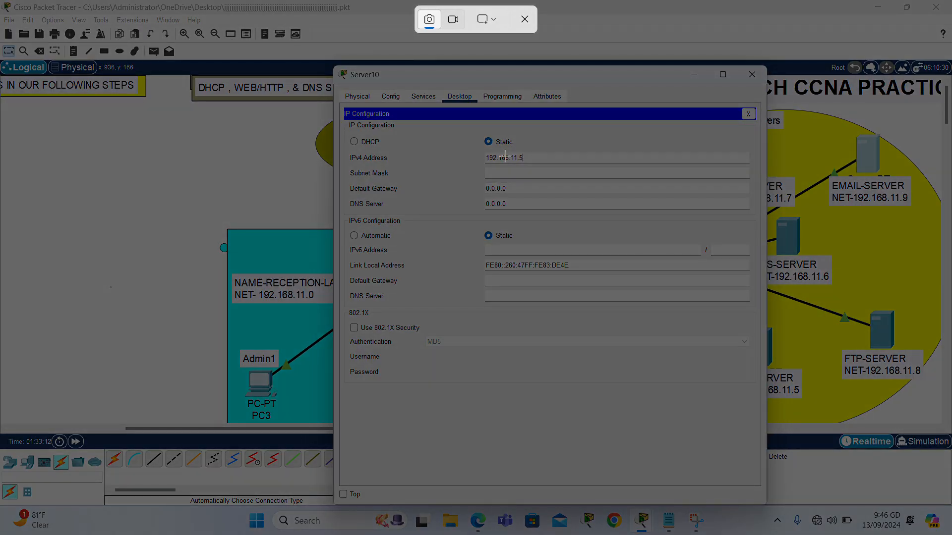
pyautogui.click(525, 19)
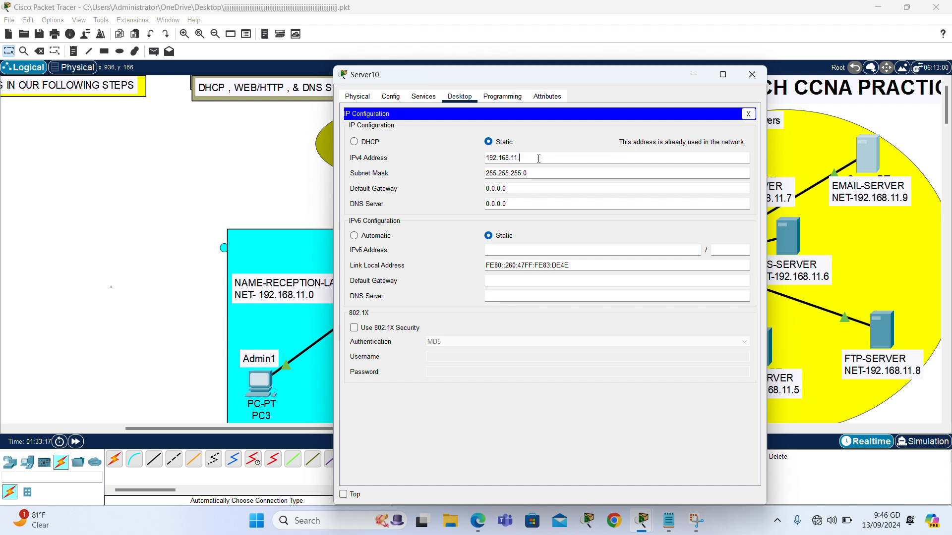
# Set EMAIL-SERVER's gateway to 192.168.11.5 and DNS to 192.168.11.6, then close it.
pyautogui.click(532, 187)
pyautogui.press('BackSpace')
pyautogui.press('BackSpace')
pyautogui.press('BackSpace')
pyautogui.press('BackSpace')
pyautogui.press('BackSpace')
pyautogui.press('BackSpace')
pyautogui.press('BackSpace')
pyautogui.write('192.168.11.5')
pyautogui.press('BackSpace')
pyautogui.press('BackSpace')
pyautogui.press('BackSpace')
pyautogui.press('BackSpace')
pyautogui.press('BackSpace')
pyautogui.press('BackSpace')
pyautogui.write('192.168.11.5')
pyautogui.click(751, 74)
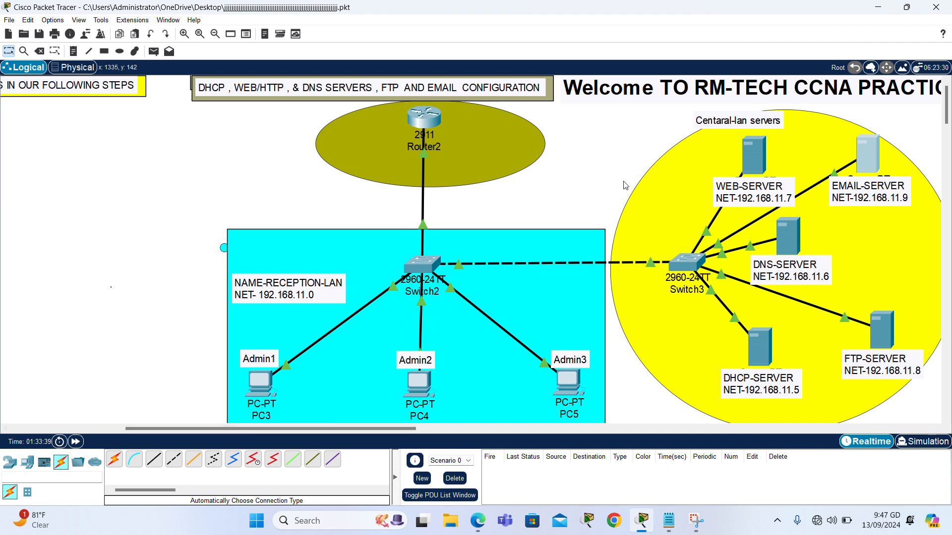
# Open Server6's Services tab and select the DHCP service.
pyautogui.click(758, 353)
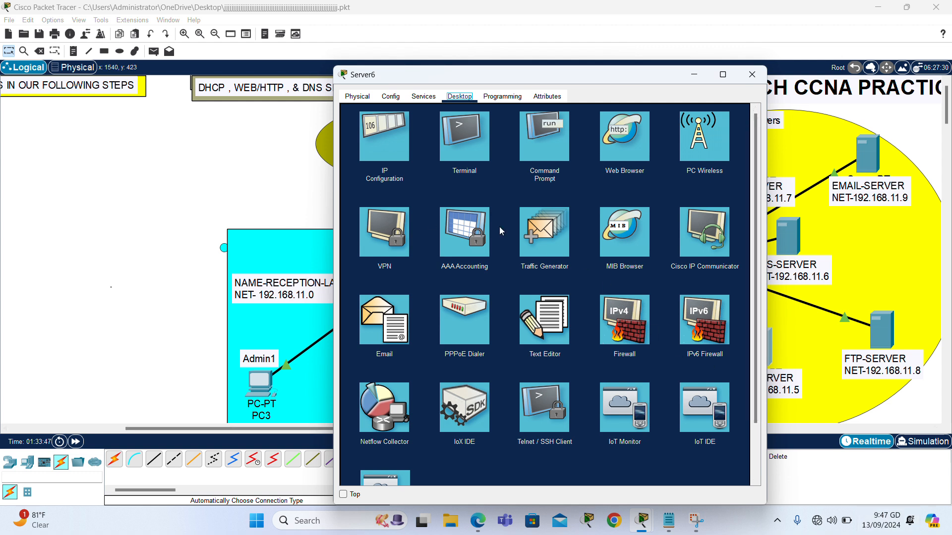
pyautogui.click(429, 98)
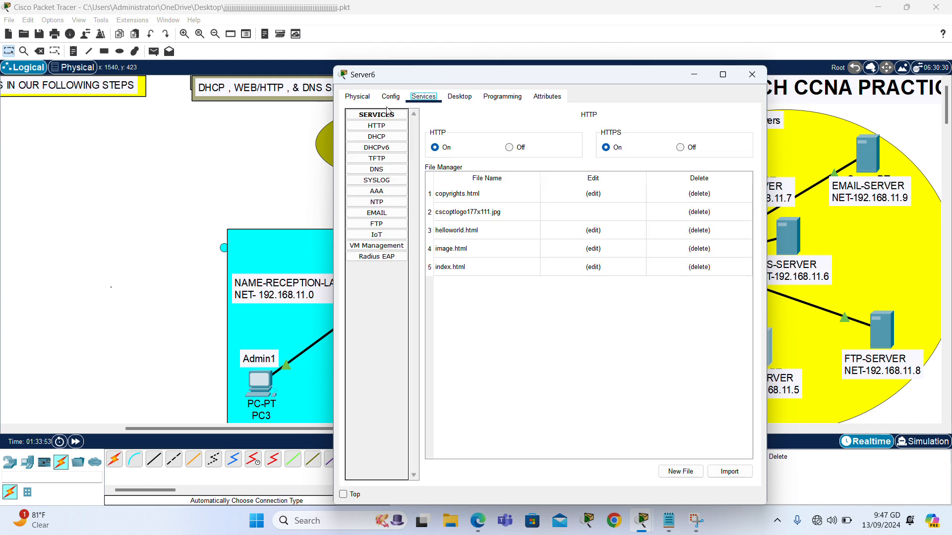
pyautogui.click(377, 138)
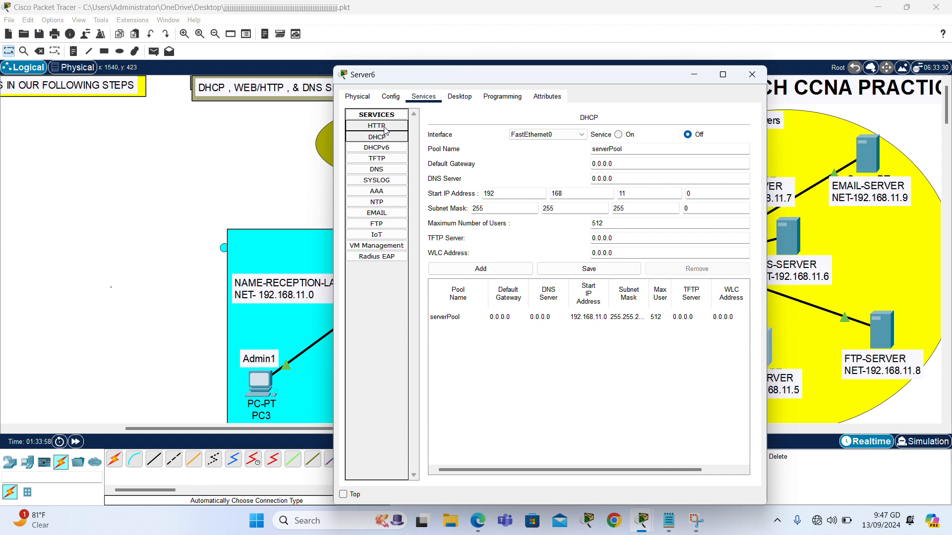
# Turn DHCP on and save serverPool with start IP and mask zeroed and 0 maximum users.
pyautogui.click(619, 135)
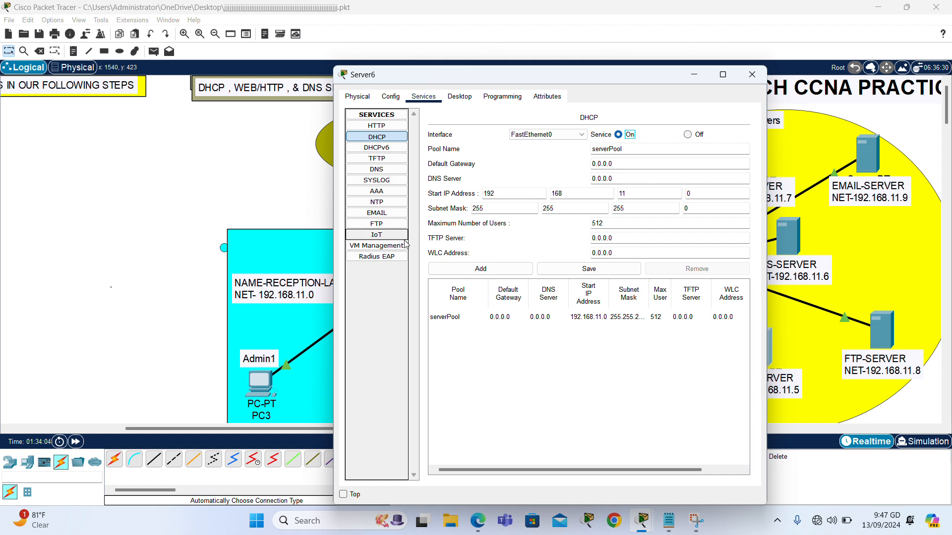
pyautogui.click(515, 193)
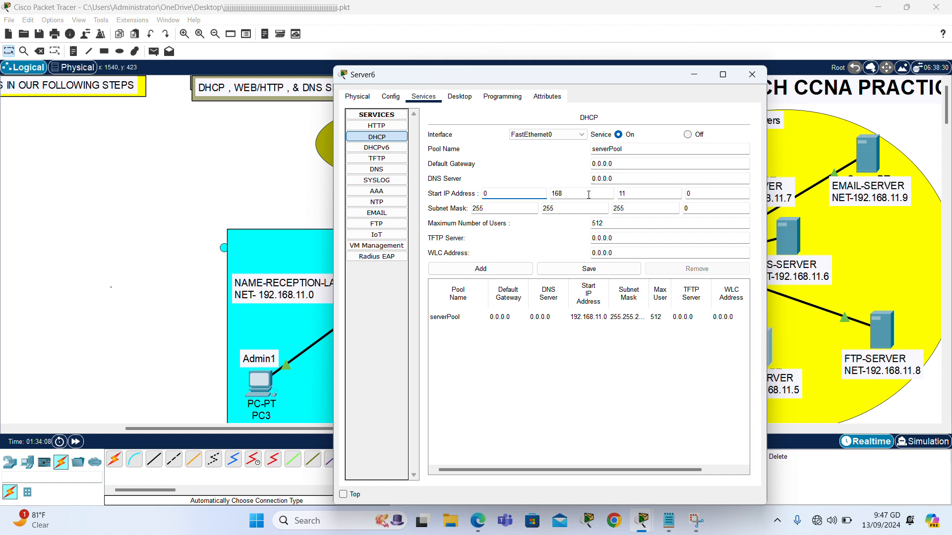
pyautogui.write('0')
pyautogui.click(663, 195)
pyautogui.click(571, 211)
pyautogui.click(657, 210)
pyautogui.press('BackSpace')
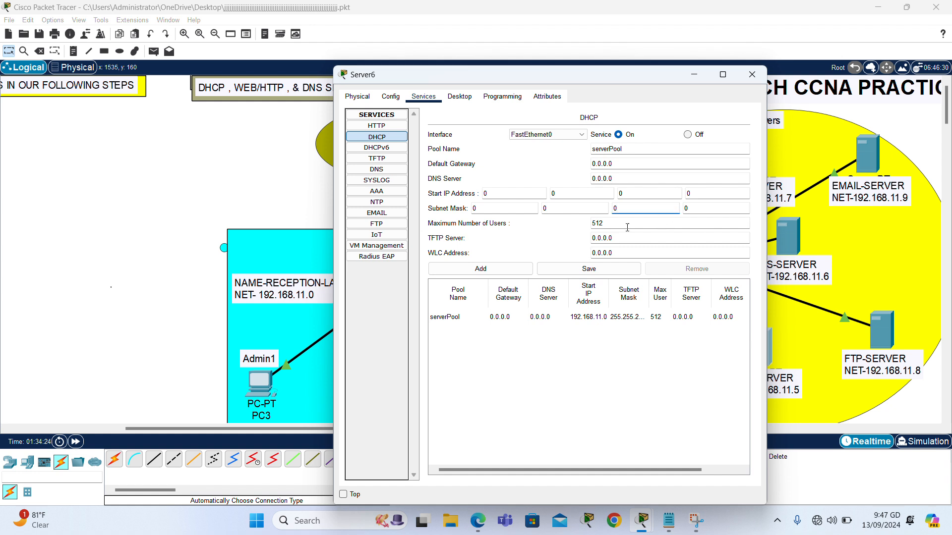
pyautogui.click(607, 227)
pyautogui.press('BackSpace')
pyautogui.click(561, 271)
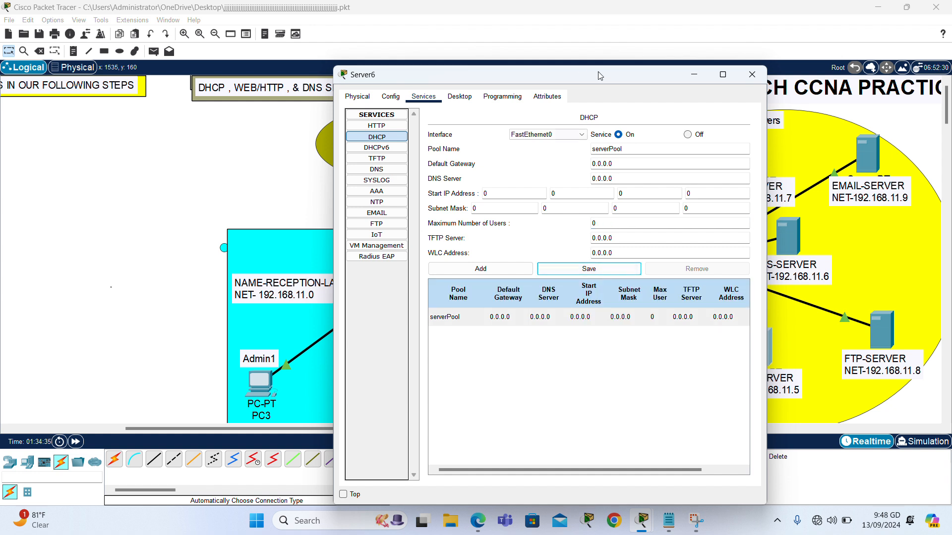
# Name the pool ReceptionPool with gateway 192.168.11.1 and DNS server 192.168.11.6.
pyautogui.click(611, 150)
pyautogui.press('BackSpace')
pyautogui.press('BackSpace')
pyautogui.press('BackSpace')
pyautogui.press('BackSpace')
pyautogui.press('BackSpace')
pyautogui.press('BackSpace')
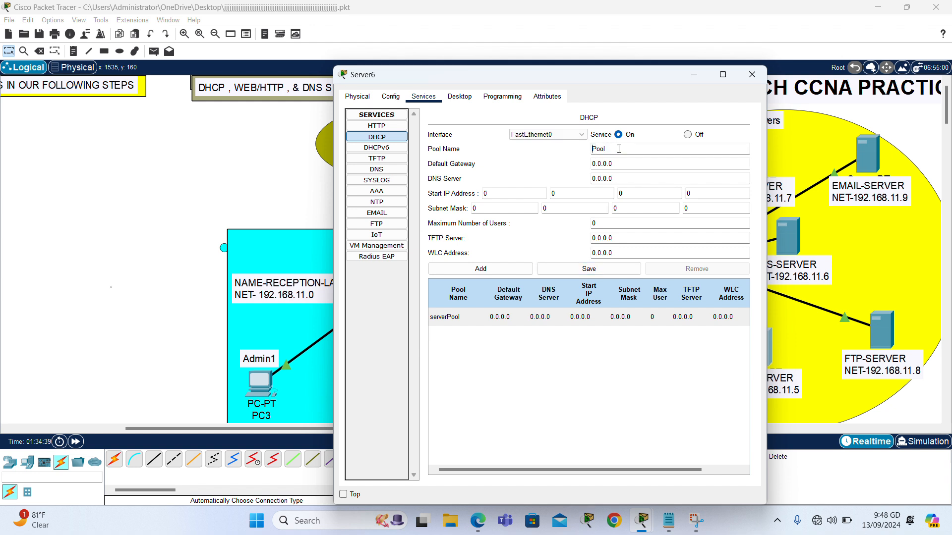
pyautogui.write('Reception')
pyautogui.click(626, 160)
pyautogui.press('BackSpace')
pyautogui.press('BackSpace')
pyautogui.press('BackSpace')
pyautogui.press('BackSpace')
pyautogui.press('BackSpace')
pyautogui.press('BackSpace')
pyautogui.write('192.168.11.5')
pyautogui.click(631, 182)
pyautogui.press('BackSpace')
pyautogui.press('BackSpace')
pyautogui.press('BackSpace')
pyautogui.press('BackSpace')
pyautogui.press('BackSpace')
pyautogui.press('BackSpace')
pyautogui.write('192.168.11.5')
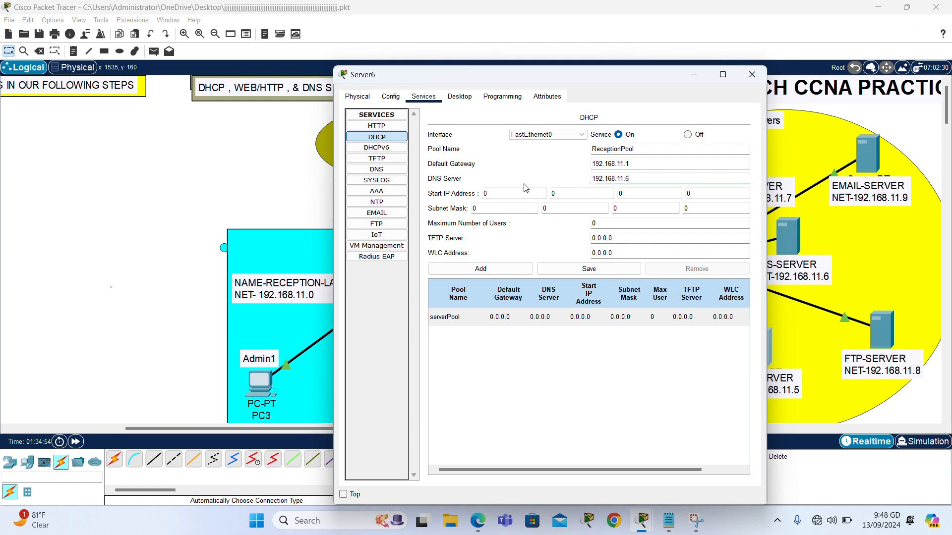
# Set ReceptionPool's start IP address to 192.168.11.12.
pyautogui.press('BackSpace')
pyautogui.write('192')
pyautogui.click(560, 193)
pyautogui.write('168')
pyautogui.click(635, 193)
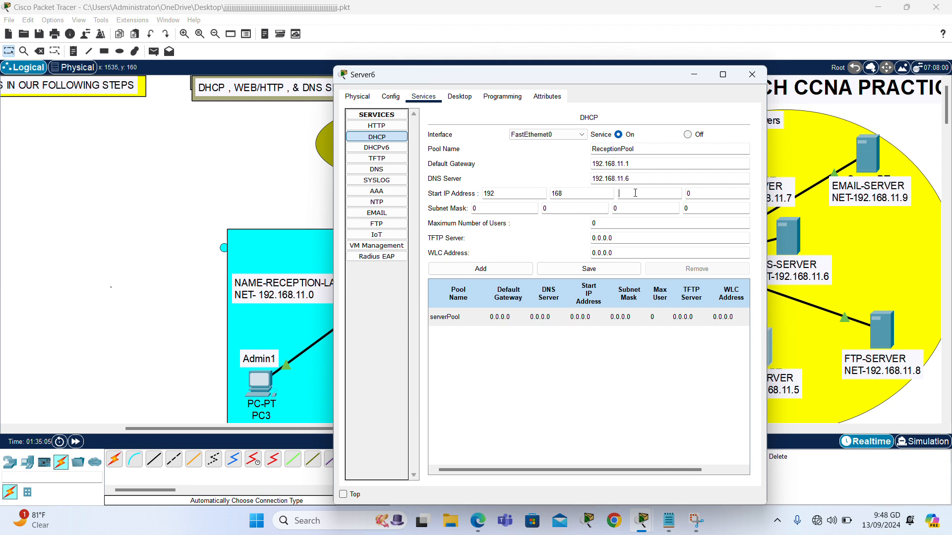
pyautogui.click(699, 193)
# Set subnet mask 255.255.255.0, add ReceptionPool to the pool list, and close Server6.
pyautogui.click(504, 208)
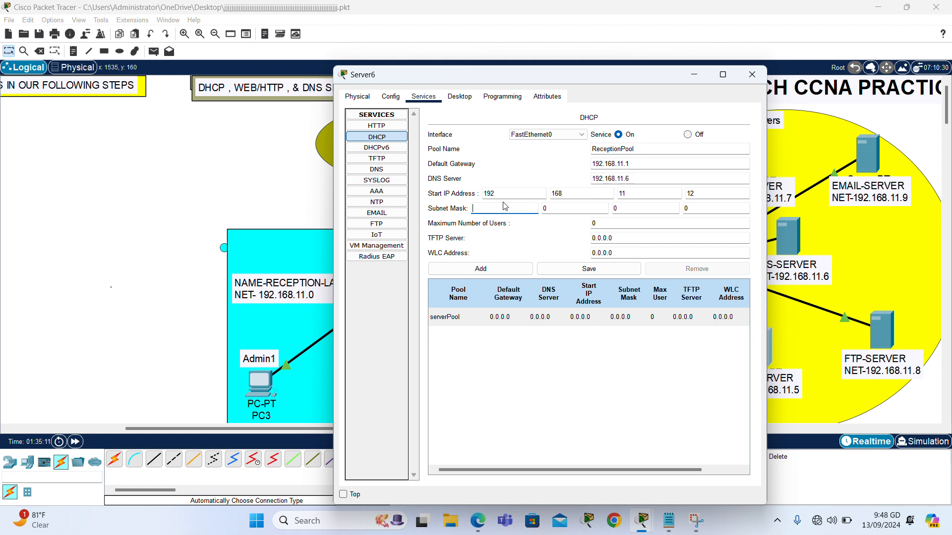
pyautogui.write('255')
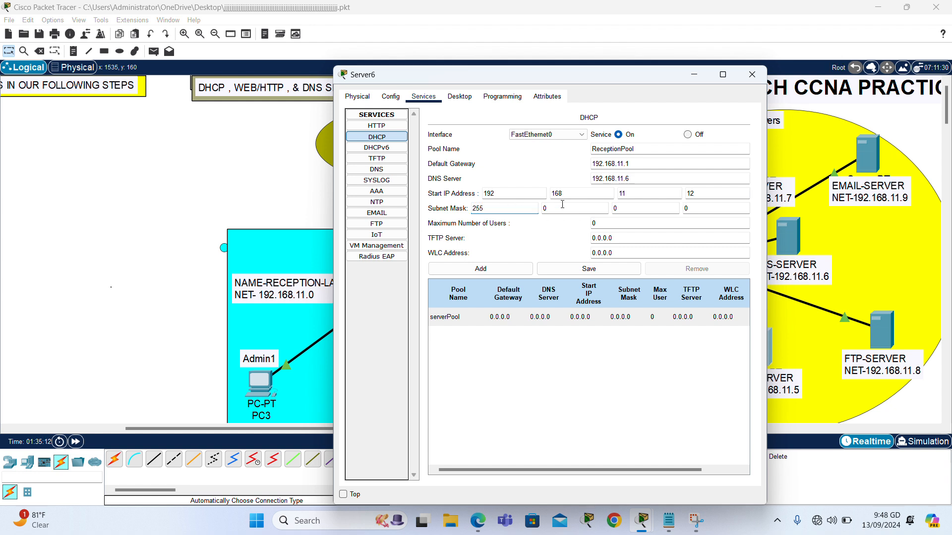
pyautogui.click(563, 208)
pyautogui.write('255')
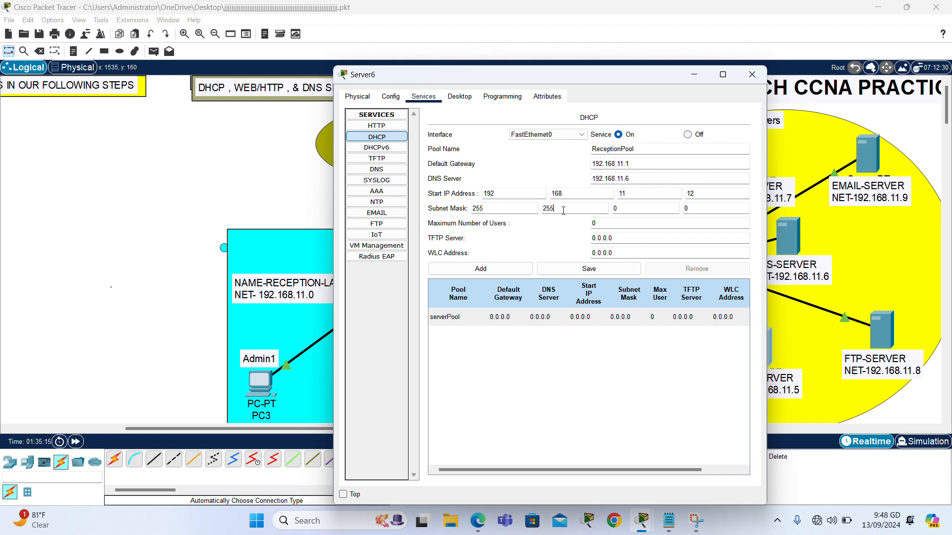
pyautogui.click(631, 213)
pyautogui.write('255')
pyautogui.click(632, 224)
pyautogui.click(492, 270)
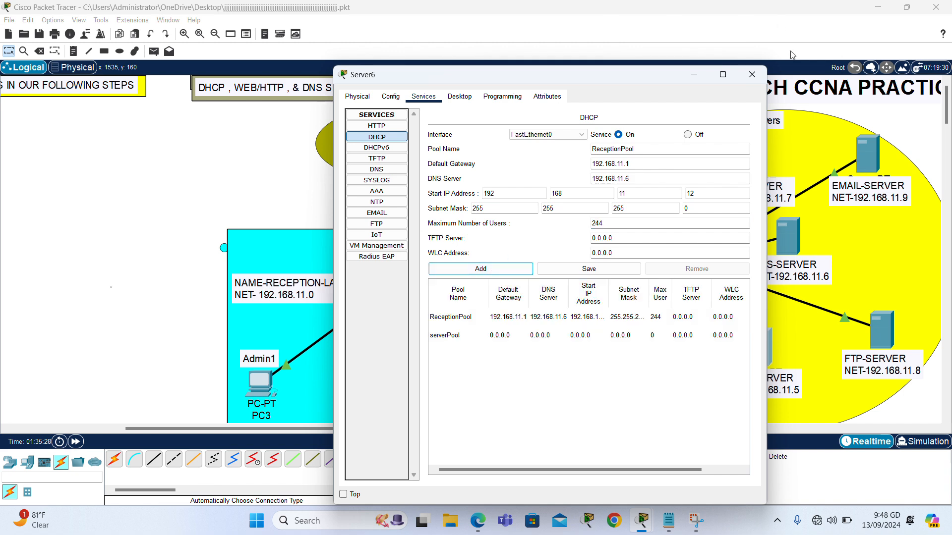
pyautogui.click(757, 72)
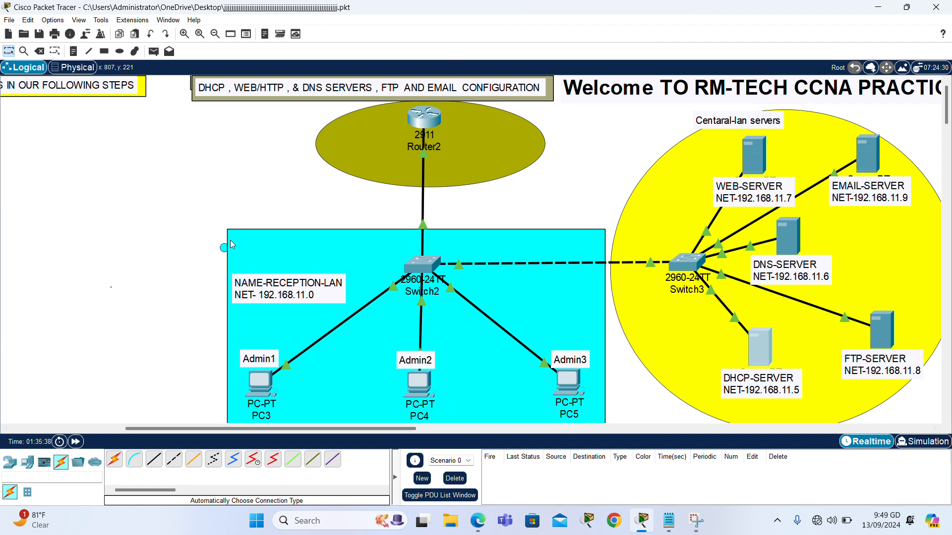
# Switch PC3's IP configuration to DHCP so it gets 192.168.11.12.
pyautogui.click(261, 393)
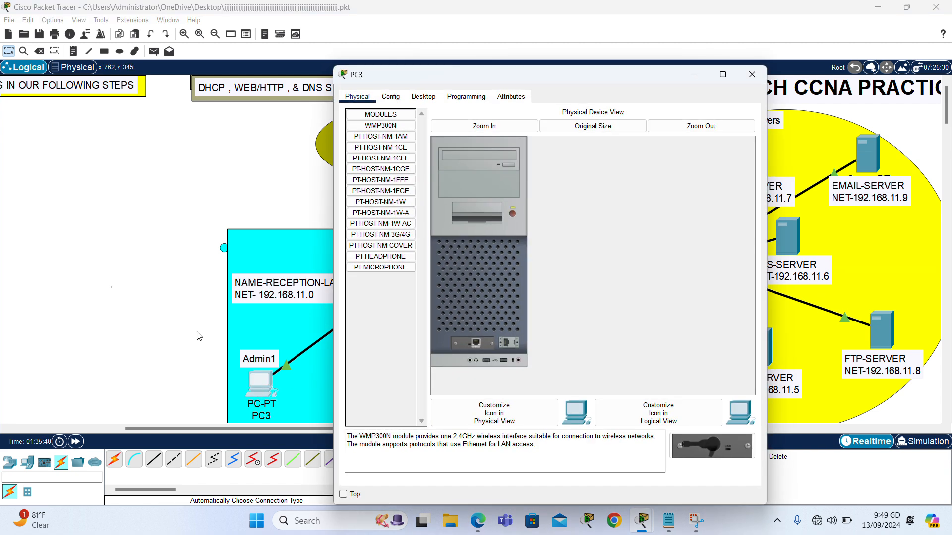
pyautogui.click(433, 99)
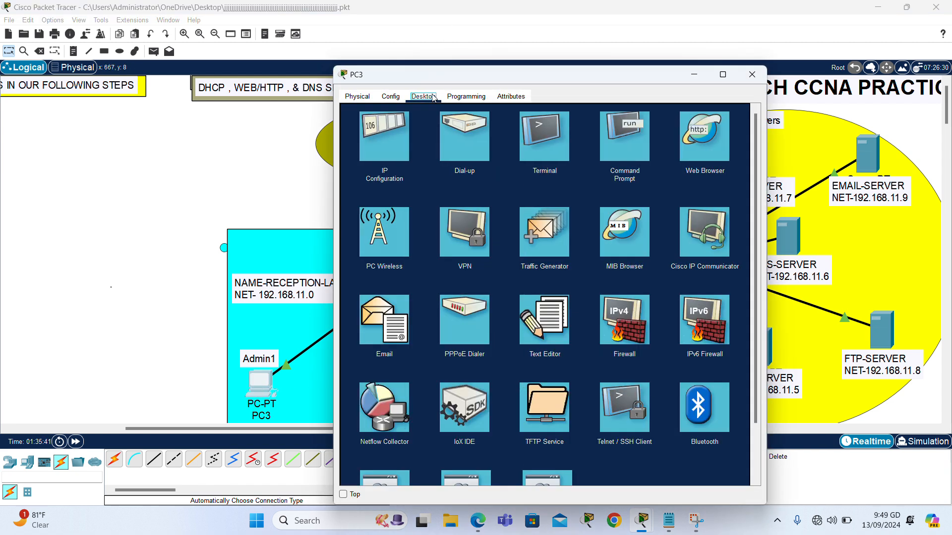
pyautogui.click(364, 143)
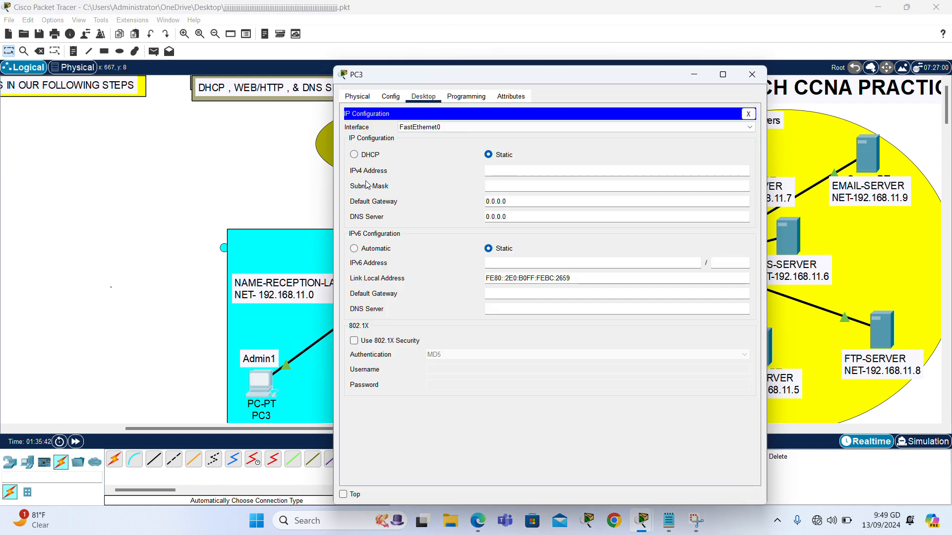
pyautogui.click(354, 156)
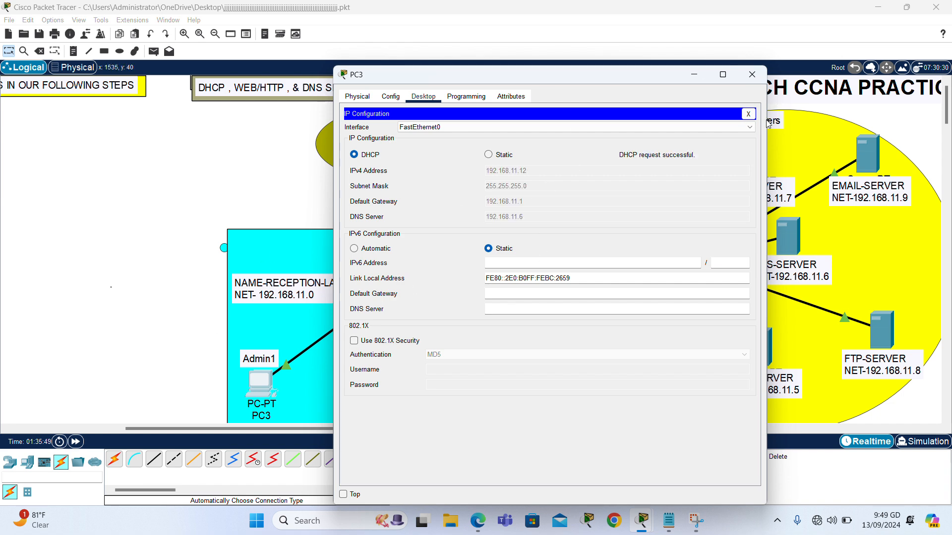
pyautogui.click(761, 80)
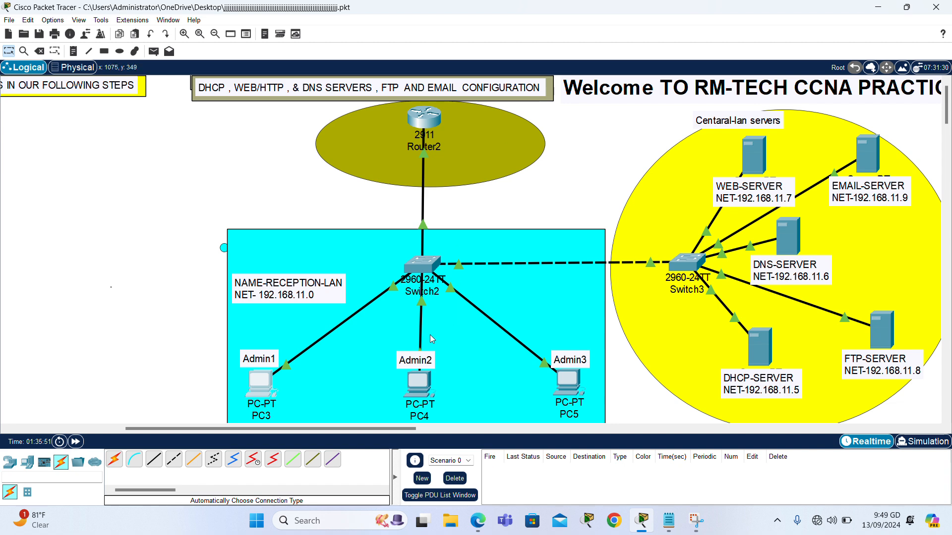
# Switch PC4's IP configuration to DHCP so it gets 192.168.11.13.
pyautogui.click(419, 390)
pyautogui.click(423, 97)
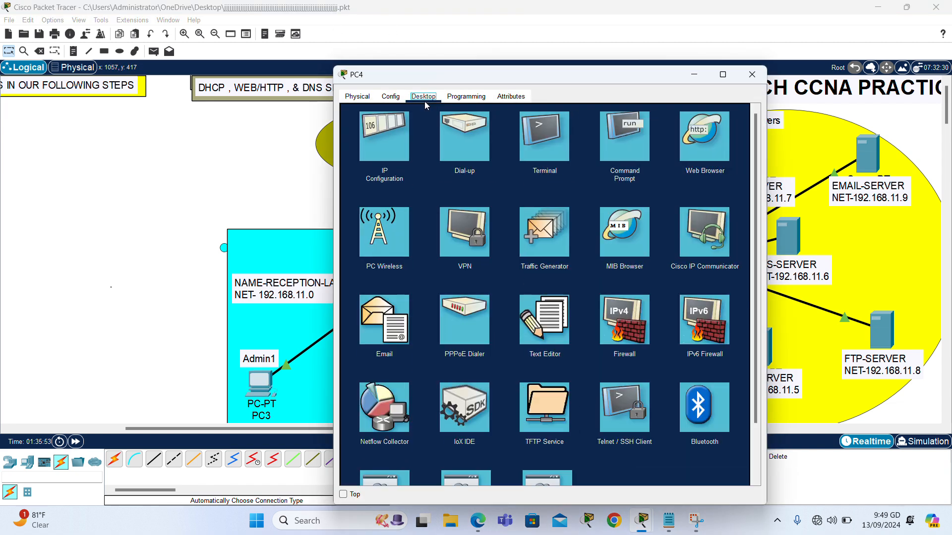
pyautogui.click(385, 131)
pyautogui.click(354, 155)
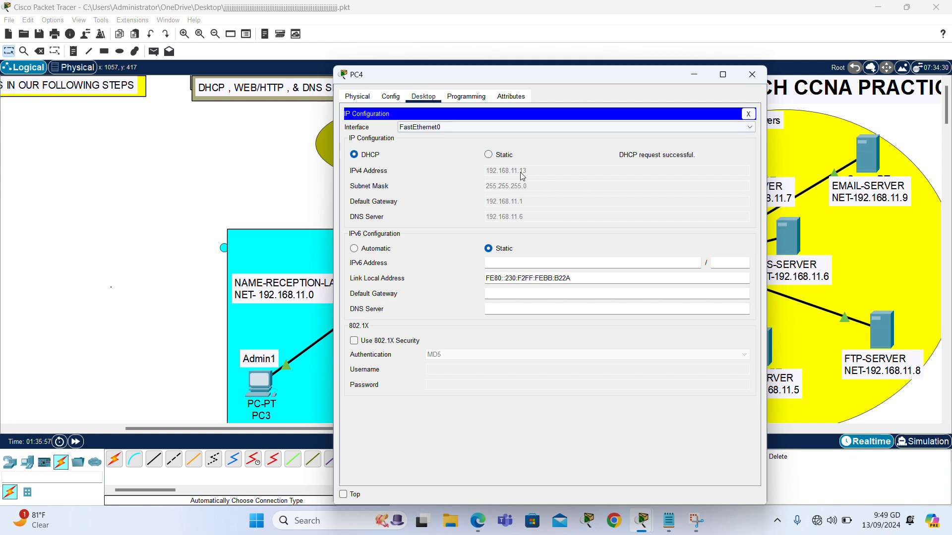
pyautogui.click(752, 74)
# Switch PC5's IP configuration to DHCP so it gets 192.168.11.14.
pyautogui.click(569, 382)
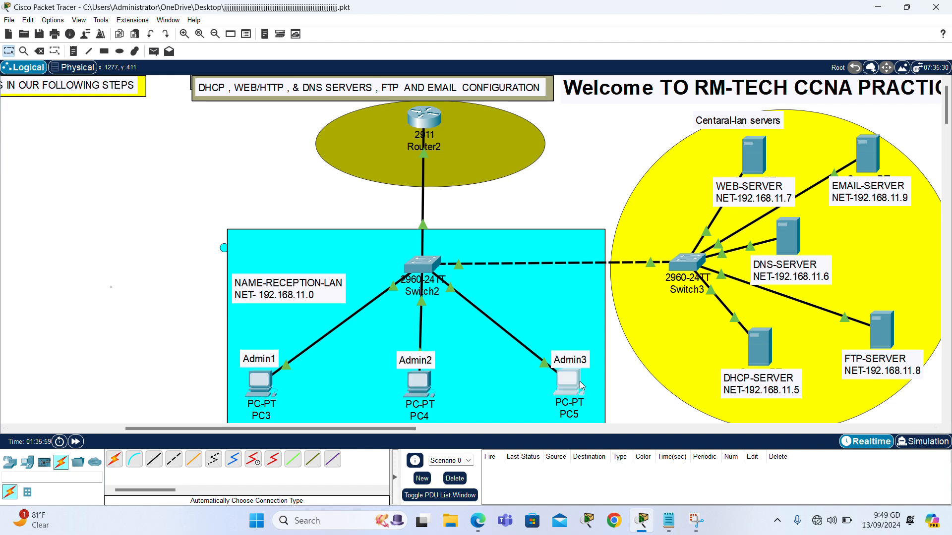
pyautogui.click(421, 96)
pyautogui.click(404, 115)
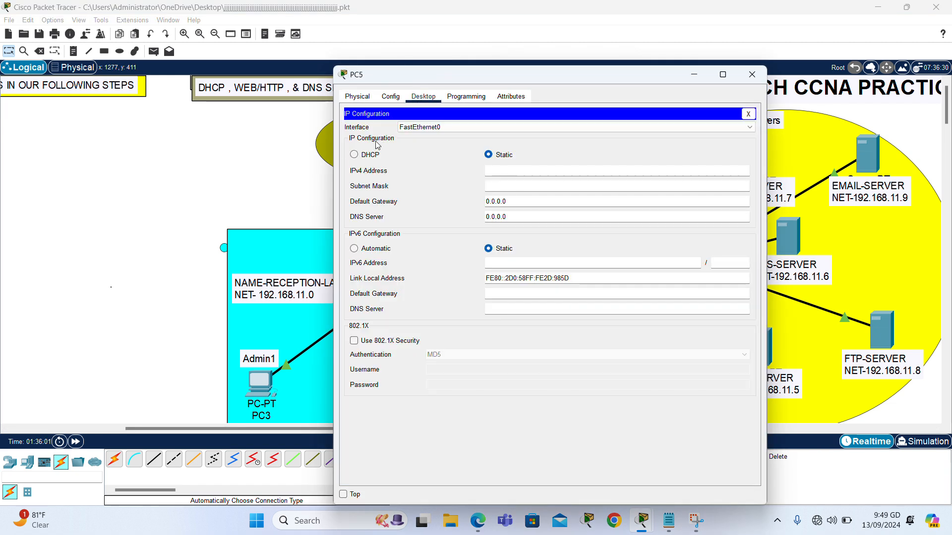
pyautogui.click(361, 155)
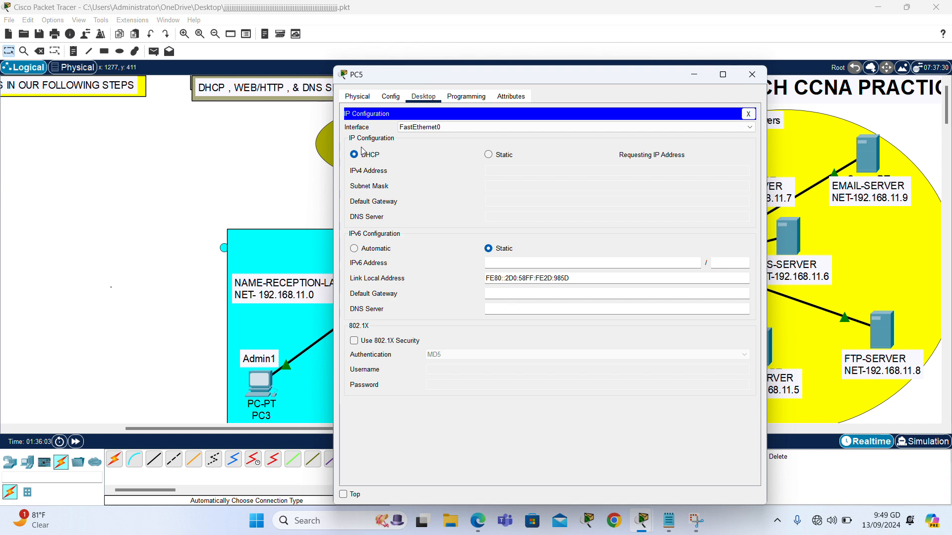
pyautogui.click(752, 74)
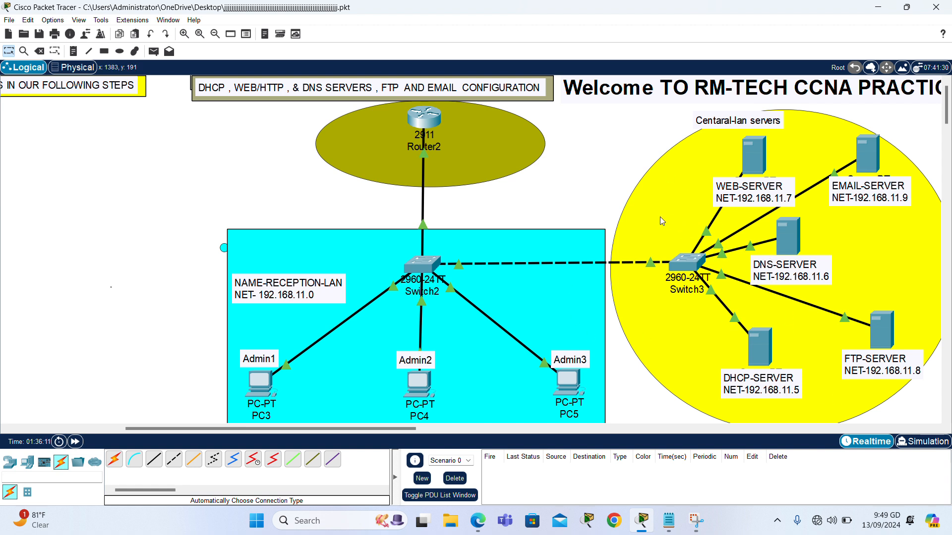
# Turn on the DNS service on the DNS server.
pyautogui.click(784, 242)
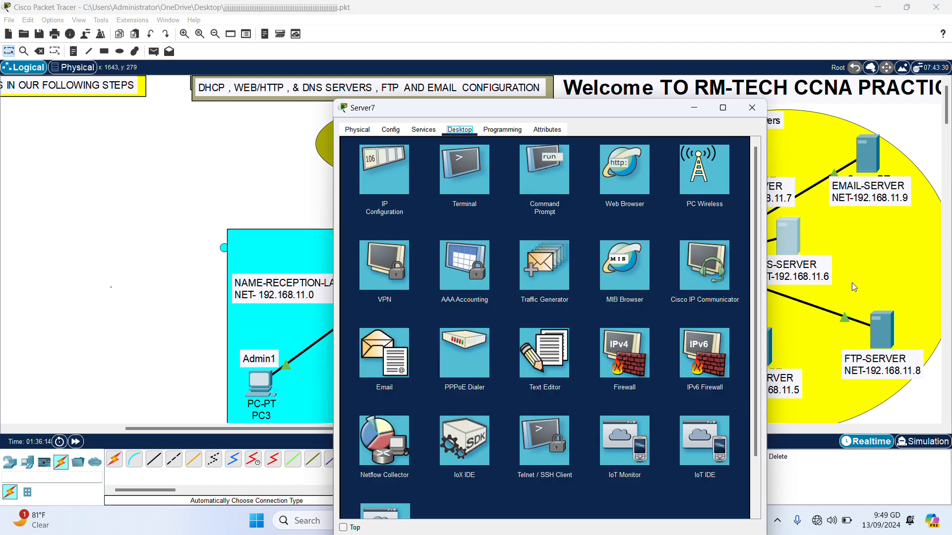
pyautogui.click(424, 130)
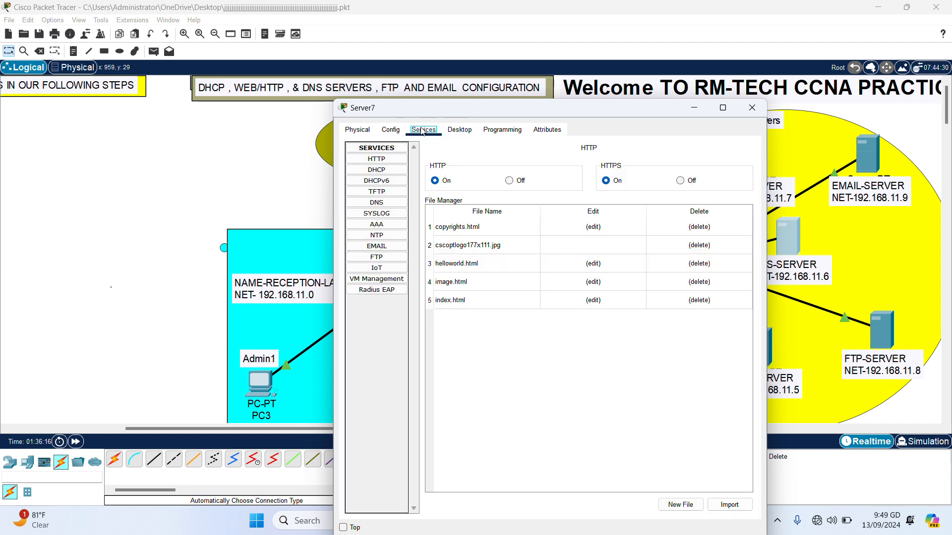
pyautogui.click(380, 206)
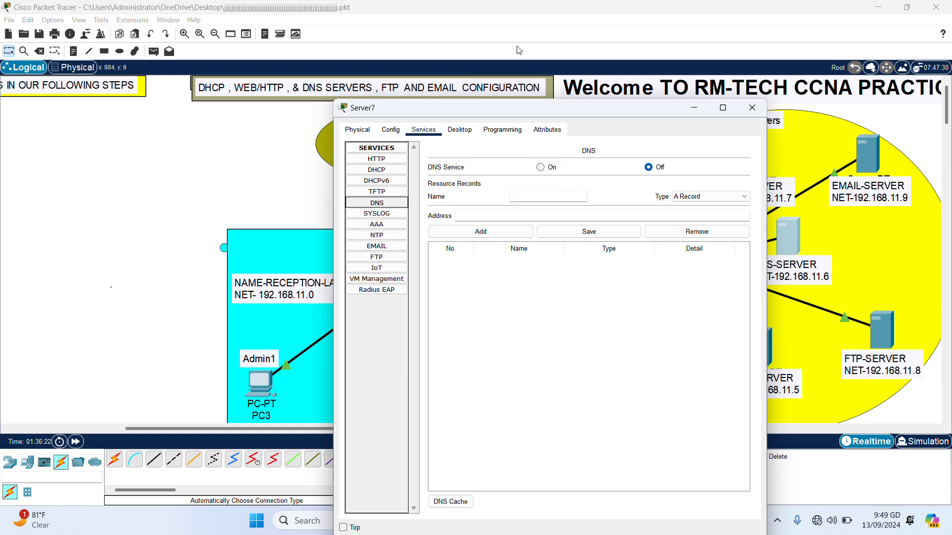
pyautogui.click(543, 169)
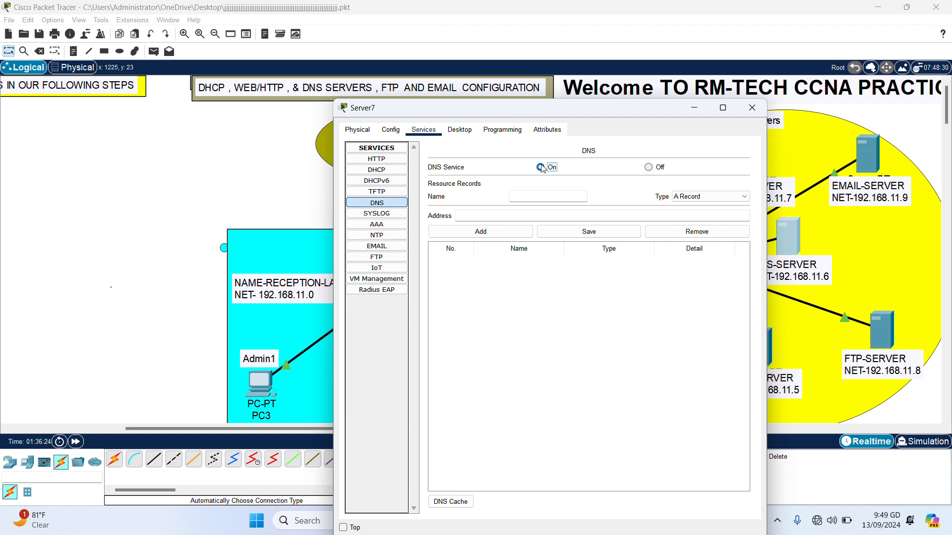
pyautogui.click(538, 198)
# Add an A record mapping RM-tech.com to 192.168.11.7.
pyautogui.click(560, 193)
pyautogui.write('RM-tech')
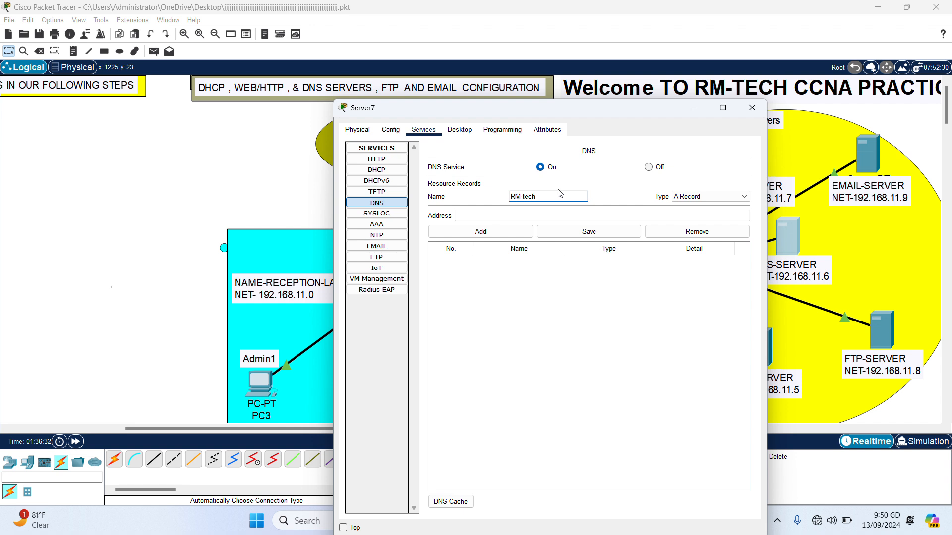
pyautogui.write('.com')
pyautogui.click(525, 213)
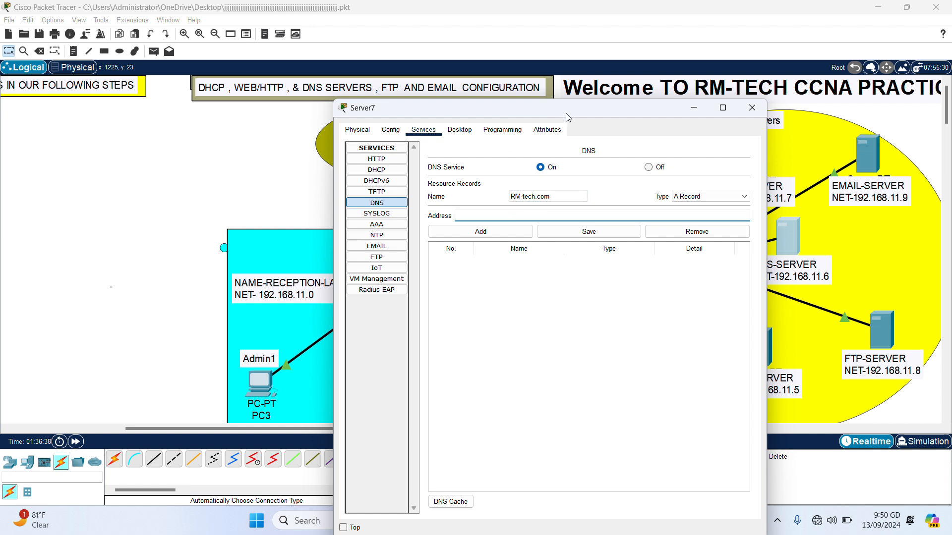
pyautogui.moveTo(570, 110); pyautogui.dragTo(344, 95)
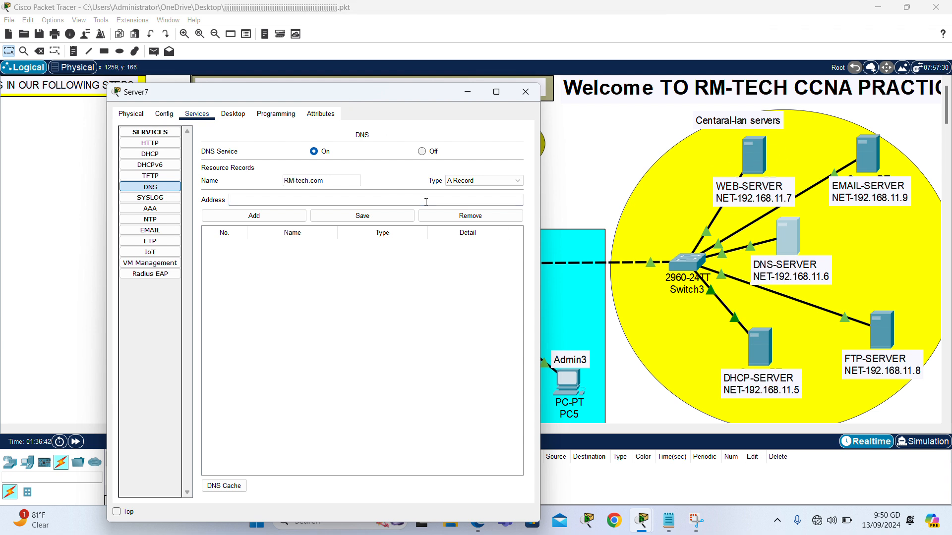
pyautogui.write('192.')
pyautogui.write('168.11')
pyautogui.write('.7')
pyautogui.click(249, 218)
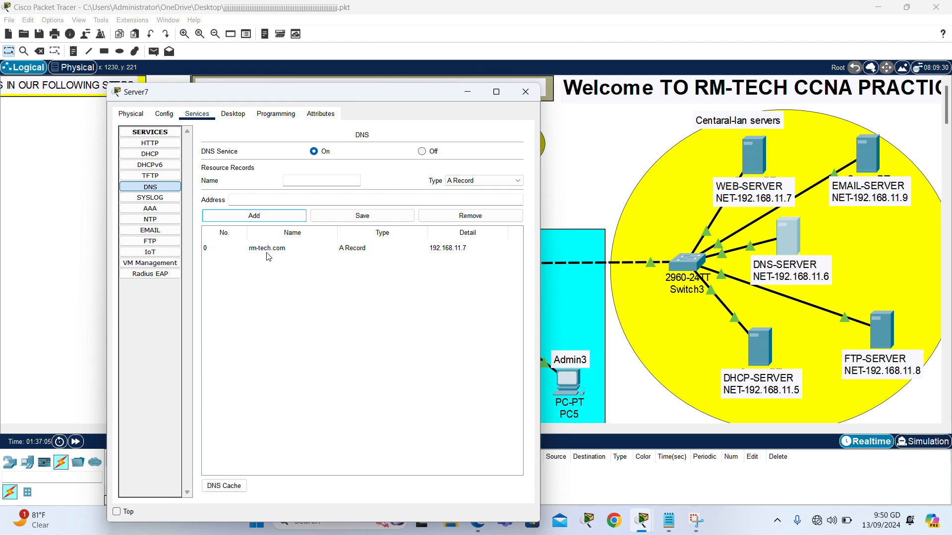
pyautogui.click(525, 92)
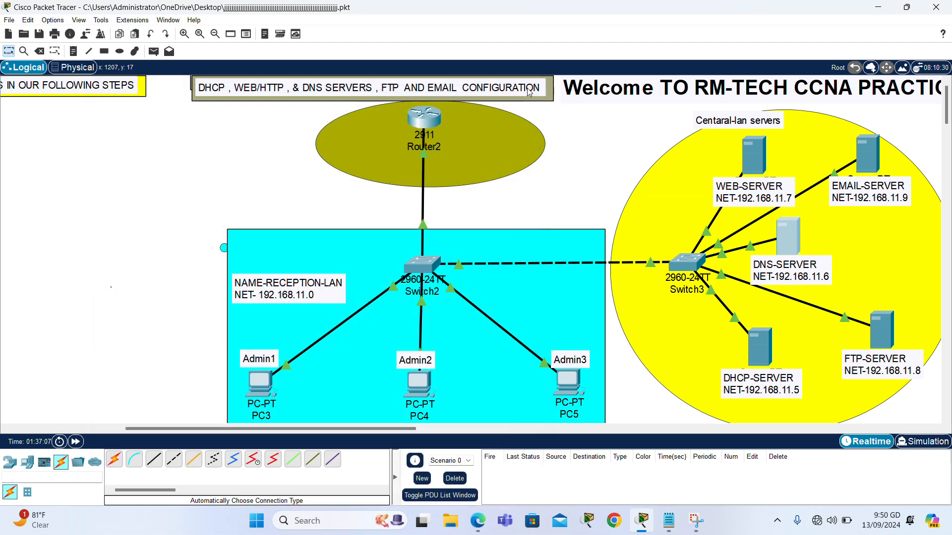
# Open index.html from the web server's HTTP service for editing alongside the prepared RM-TECH Notepad page.
pyautogui.click(749, 159)
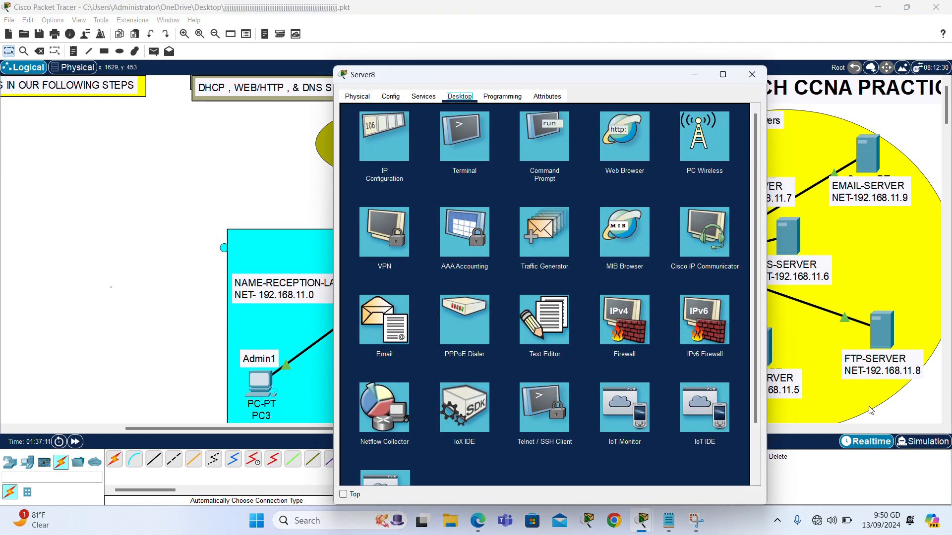
pyautogui.click(423, 98)
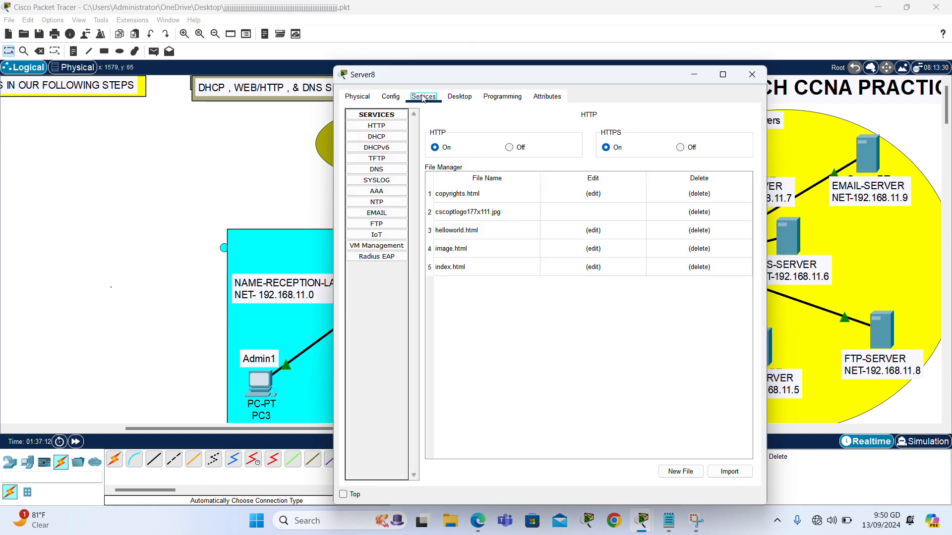
pyautogui.click(383, 128)
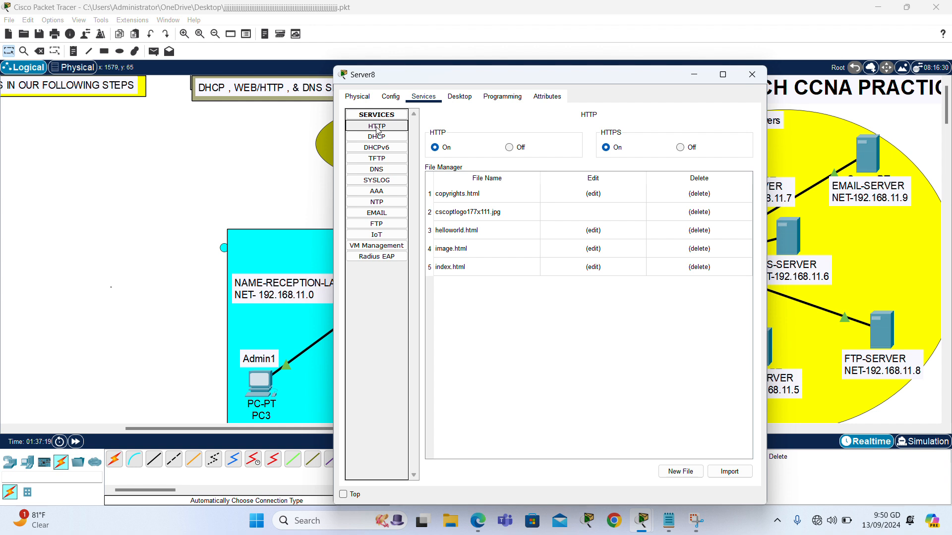
pyautogui.click(592, 266)
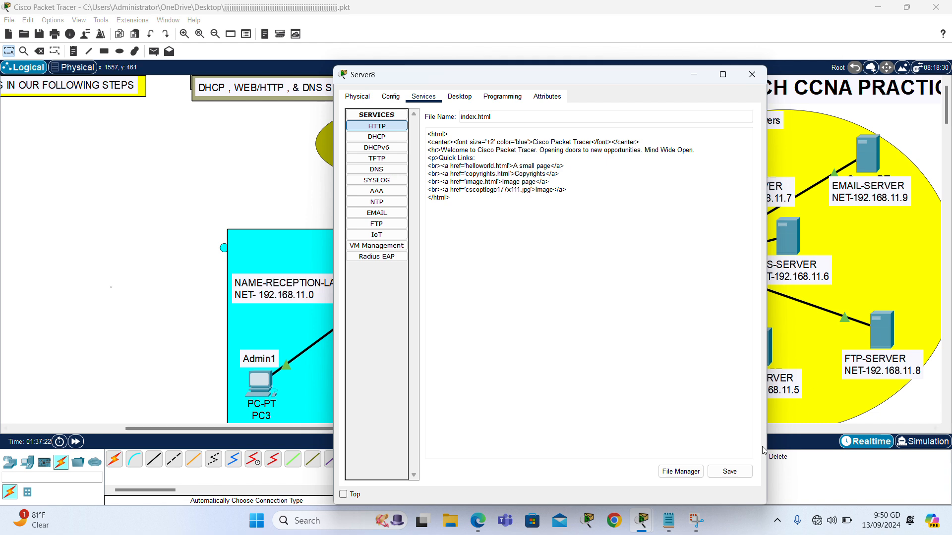
pyautogui.moveTo(669, 521)
pyautogui.click(662, 486)
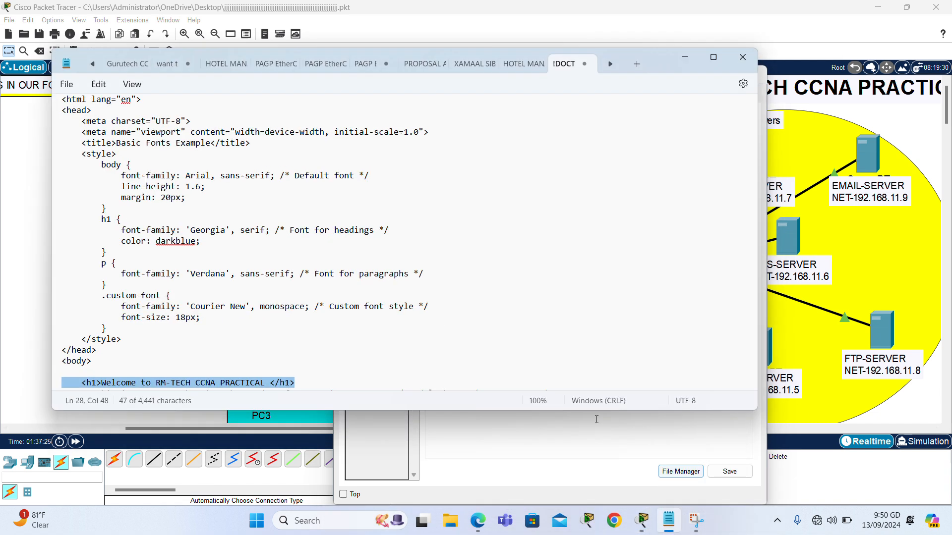
# Copy the 'Welcome to RM-TECH CCNA PRACTICAL' h1 line from Notepad and return to Packet Tracer.
pyautogui.moveTo(294, 383); pyautogui.dragTo(73, 388)
pyautogui.hotkey('ctrl', 'c')
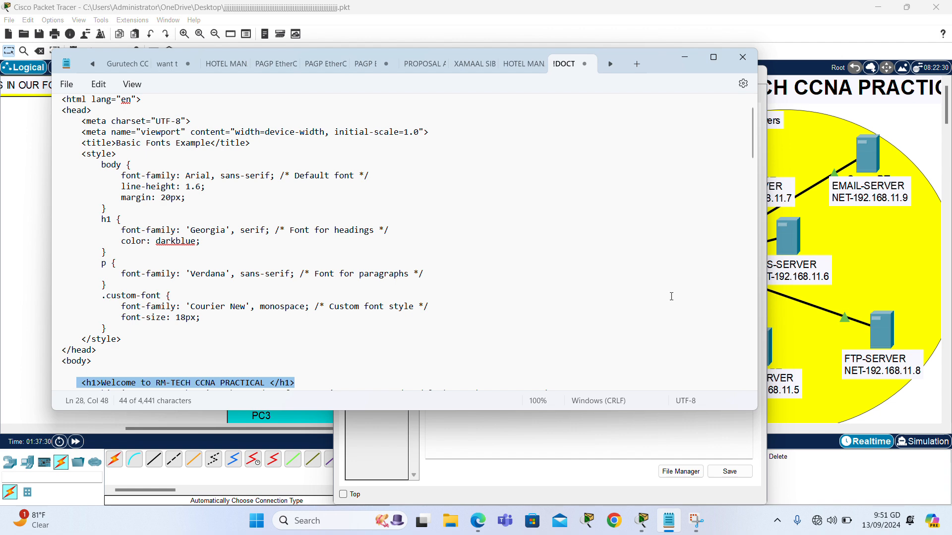
pyautogui.click(936, 397)
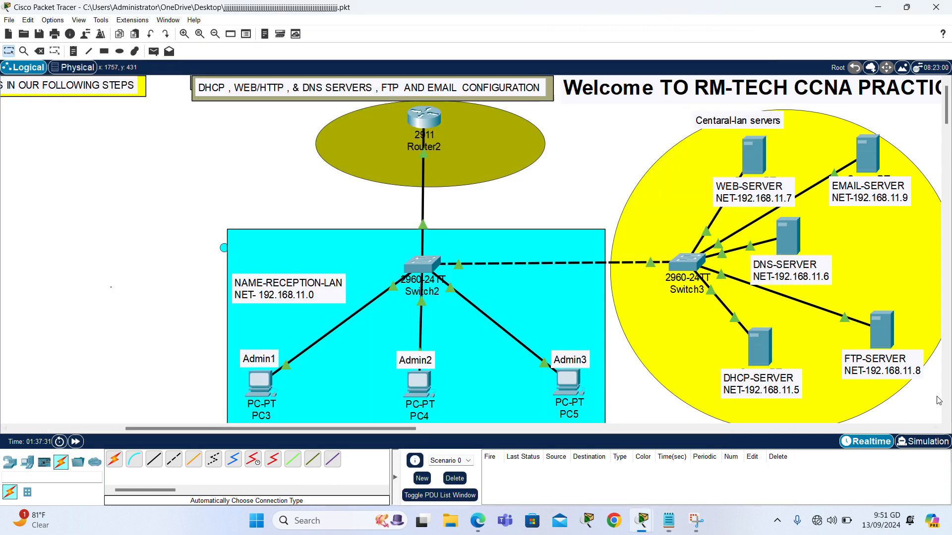
# Paste the copied h1 heading over index.html's old welcome line and save, overwriting the file.
pyautogui.click(755, 163)
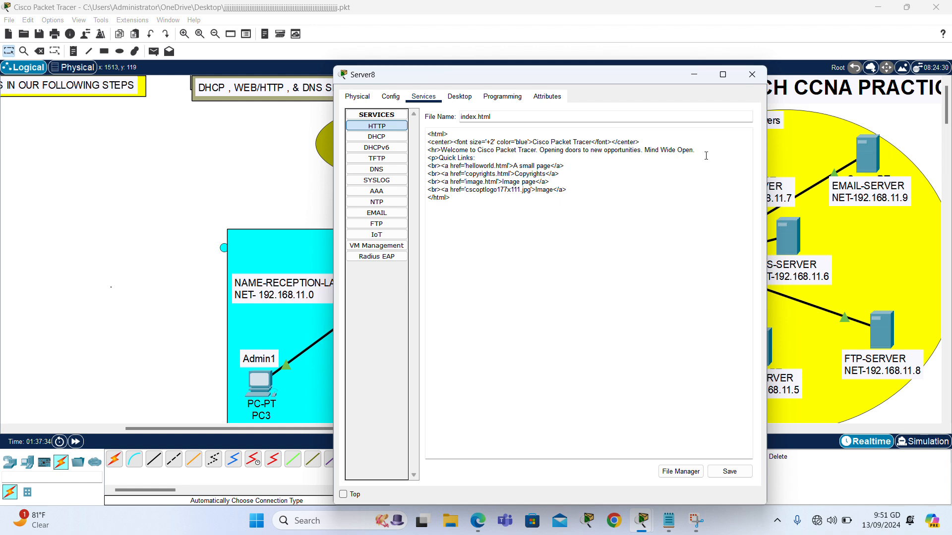
pyautogui.moveTo(698, 149); pyautogui.dragTo(426, 150)
pyautogui.hotkey('ctrl', 'v')
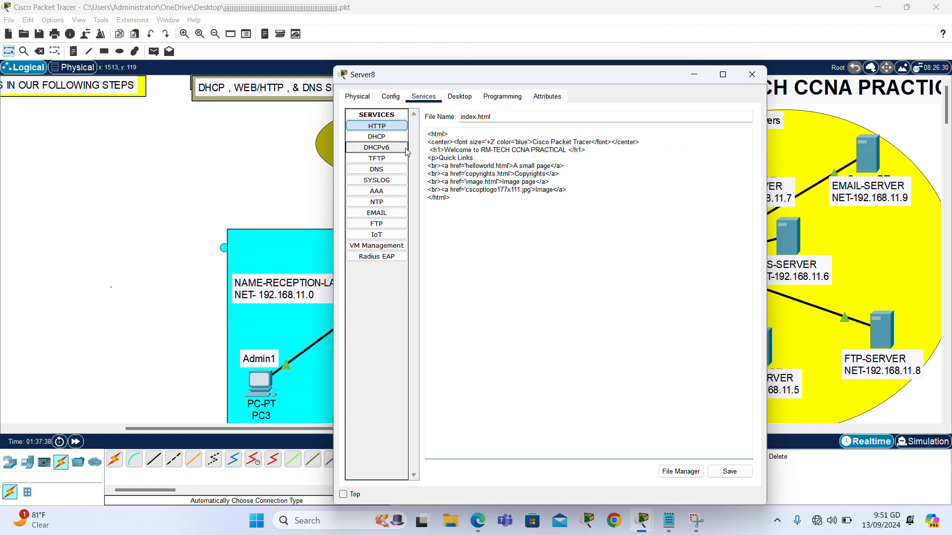
pyautogui.click(734, 476)
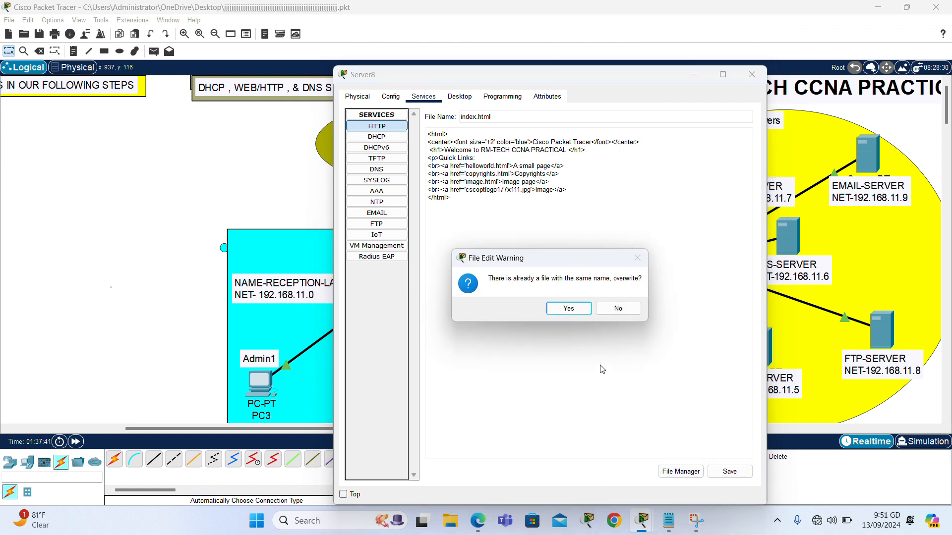
pyautogui.click(577, 310)
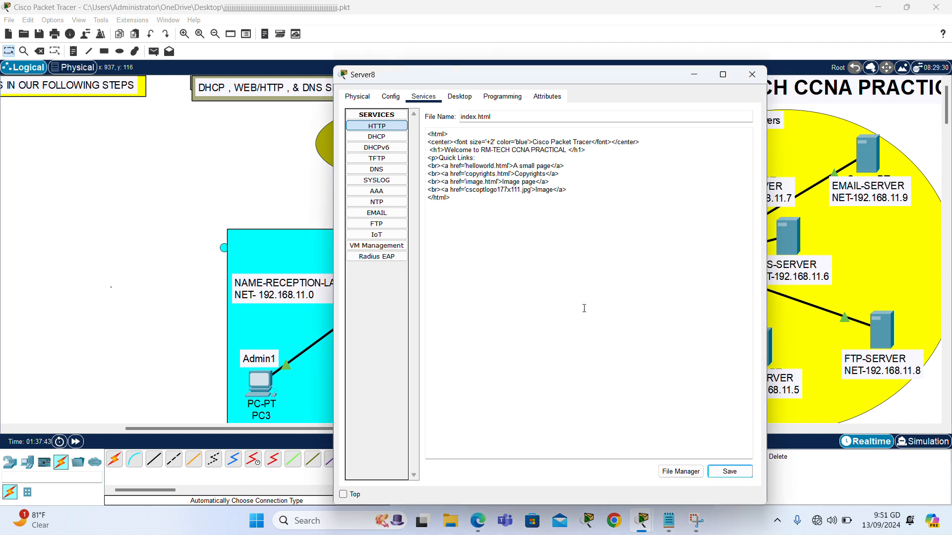
pyautogui.click(754, 74)
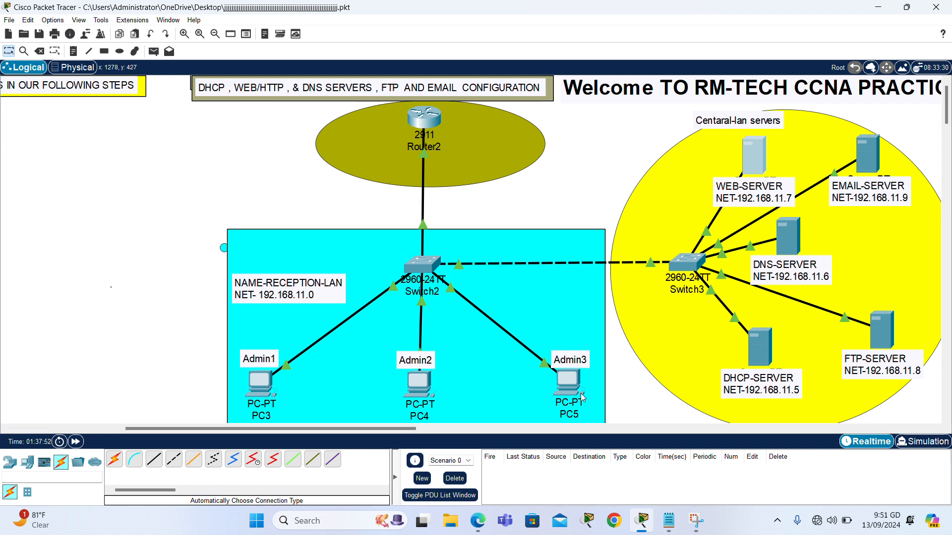
# Browse to RM-tech.com in PC4's web browser to check the welcome page loads.
pyautogui.click(413, 385)
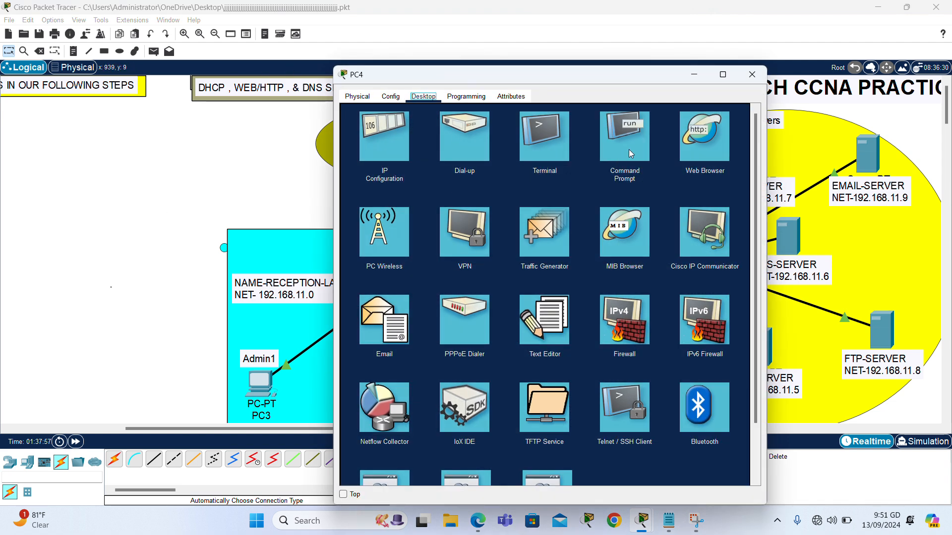
pyautogui.click(694, 138)
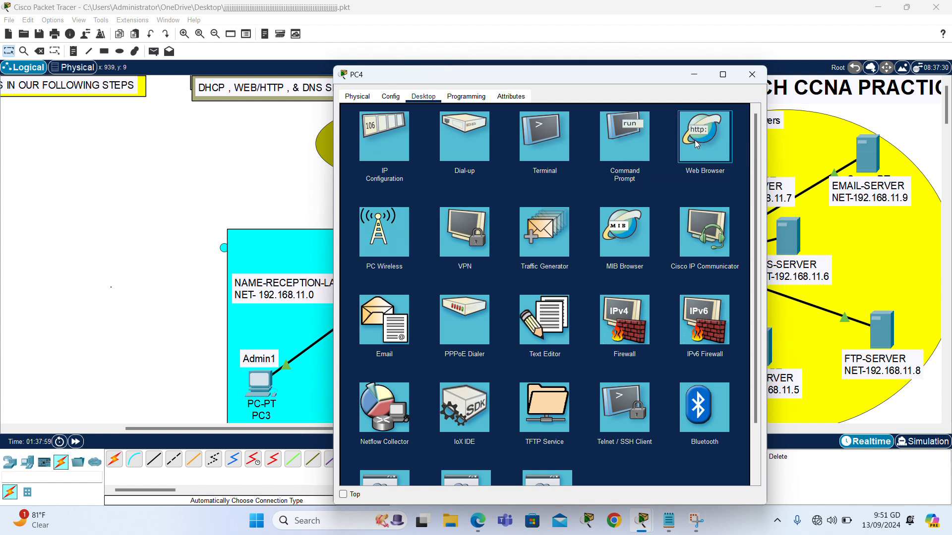
pyautogui.click(697, 144)
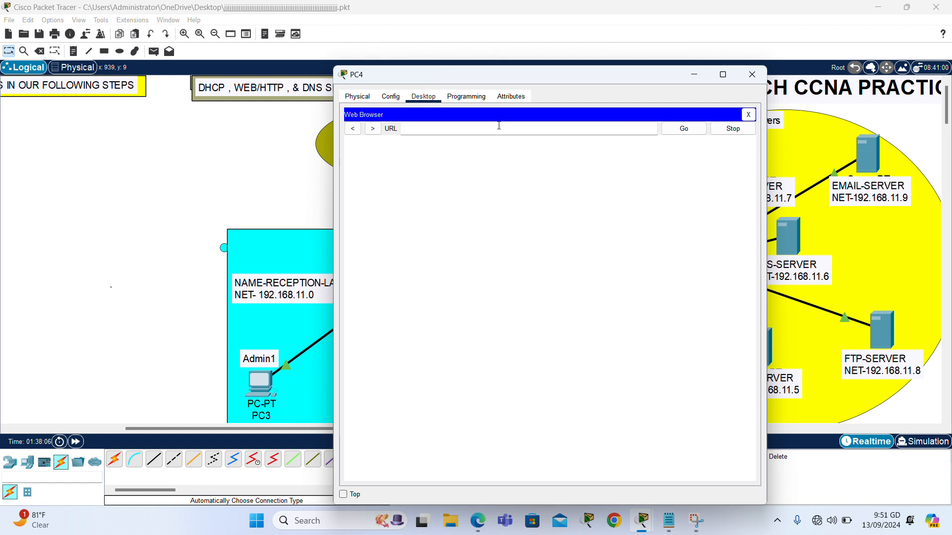
pyautogui.write('RM-tech.com')
pyautogui.click(679, 136)
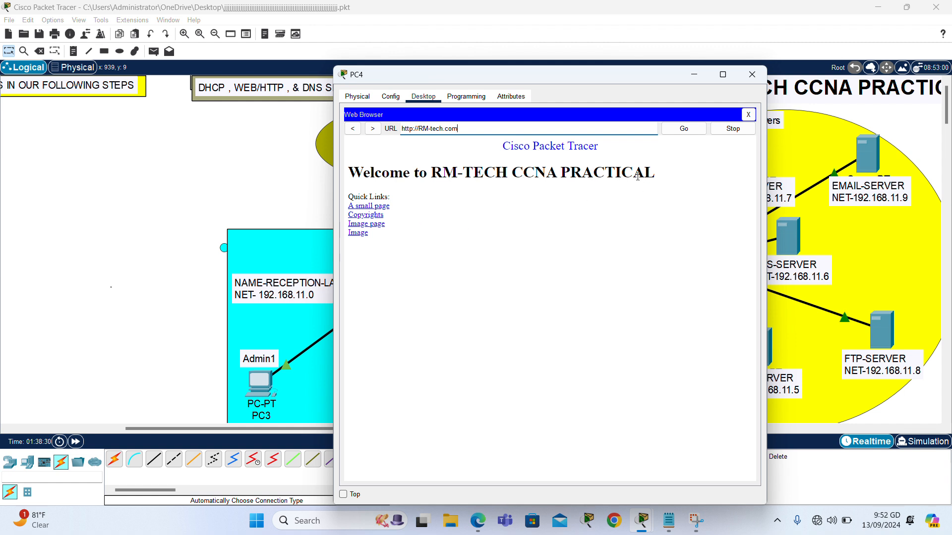
pyautogui.click(754, 74)
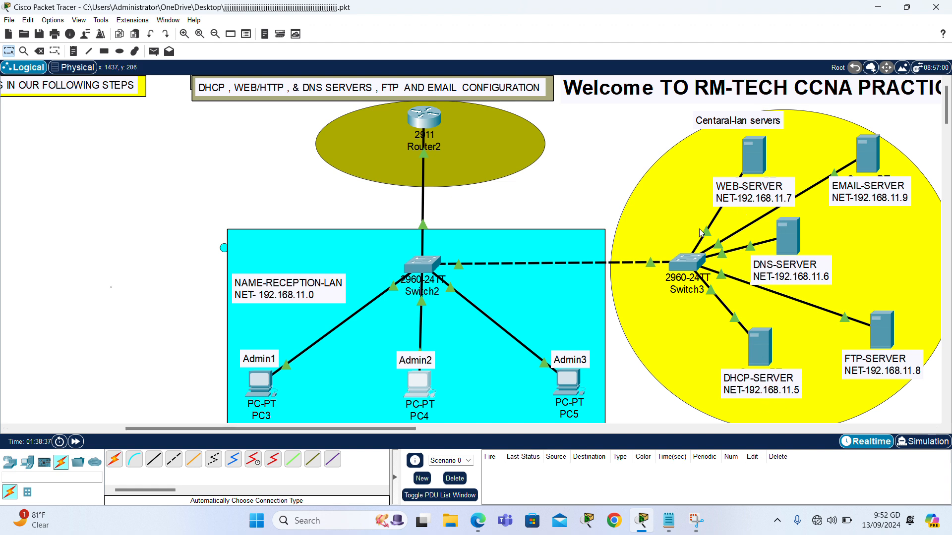
# In the FTP server's FTP service, enter username admin and its password.
pyautogui.click(889, 337)
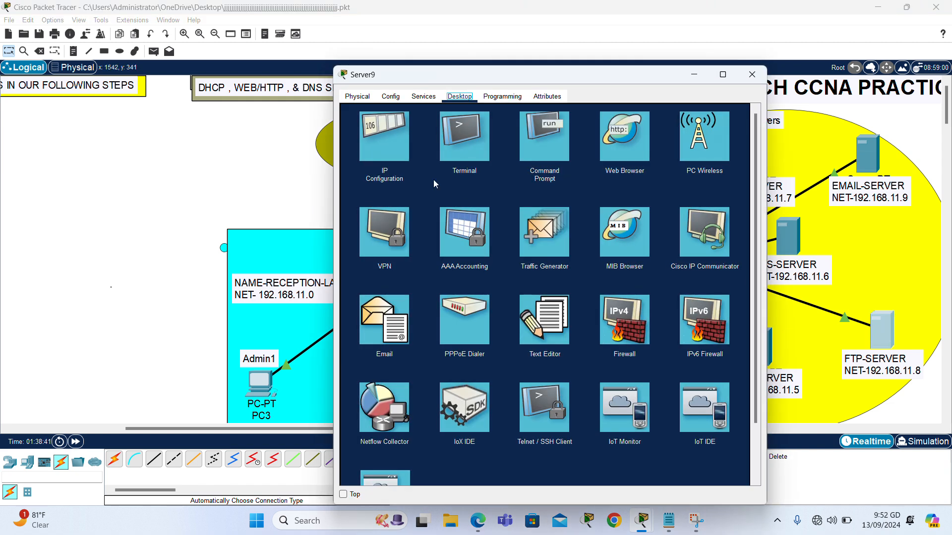
pyautogui.click(424, 96)
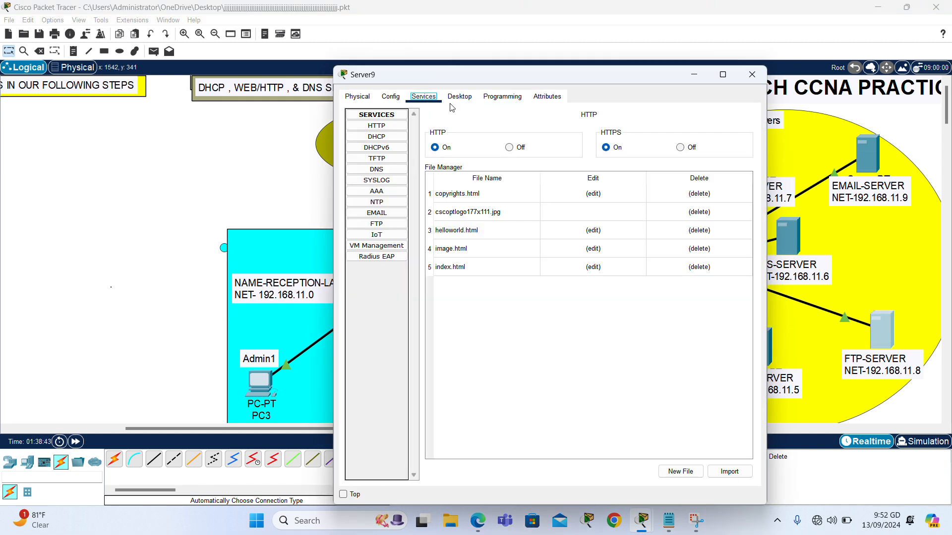
pyautogui.click(392, 229)
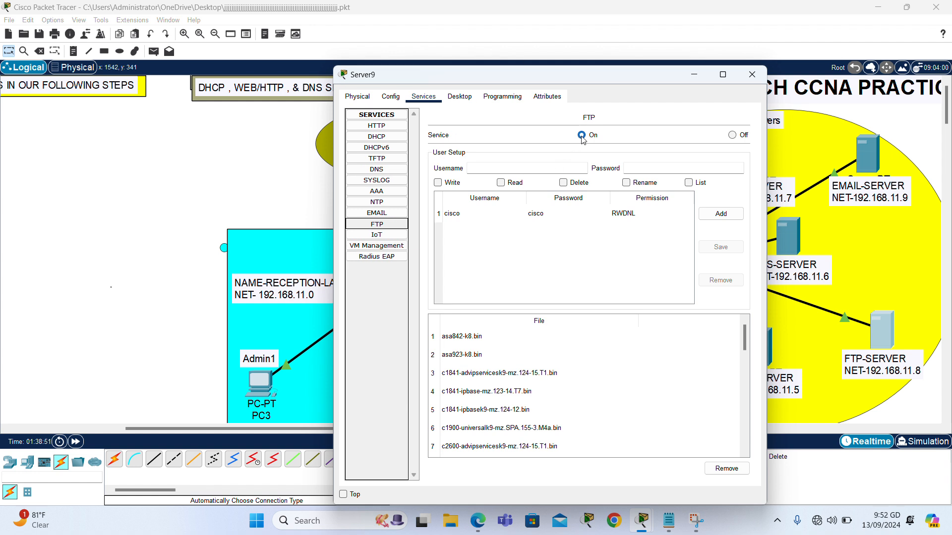
pyautogui.click(508, 168)
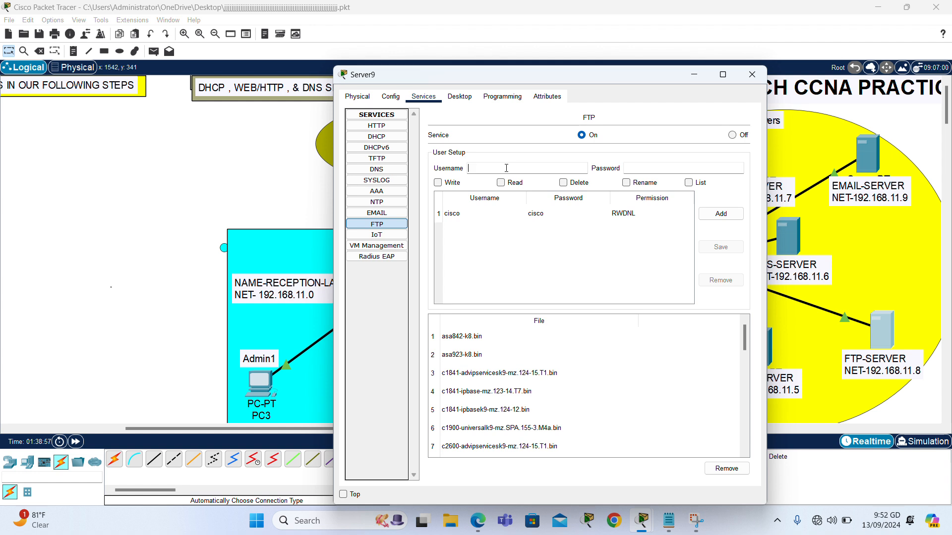
pyautogui.write('admin')
pyautogui.click(665, 169)
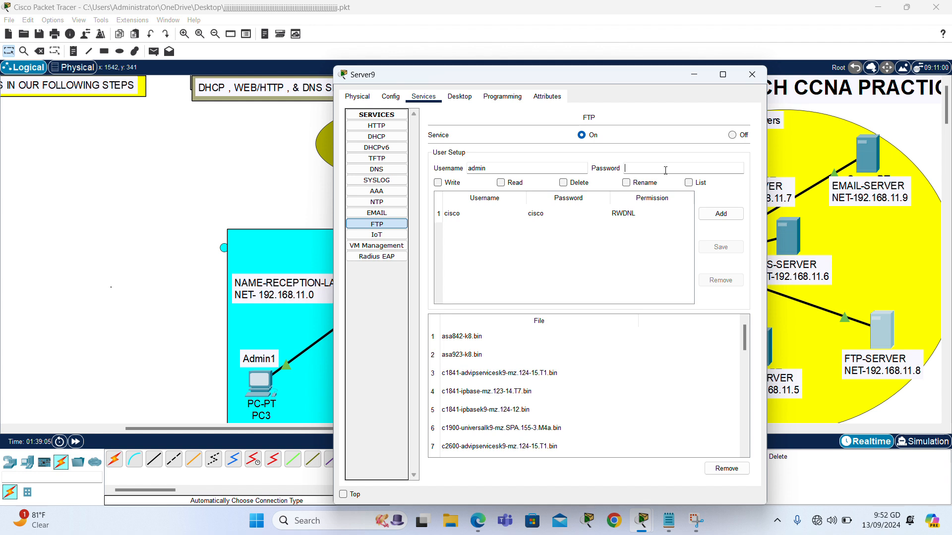
pyautogui.write('admin')
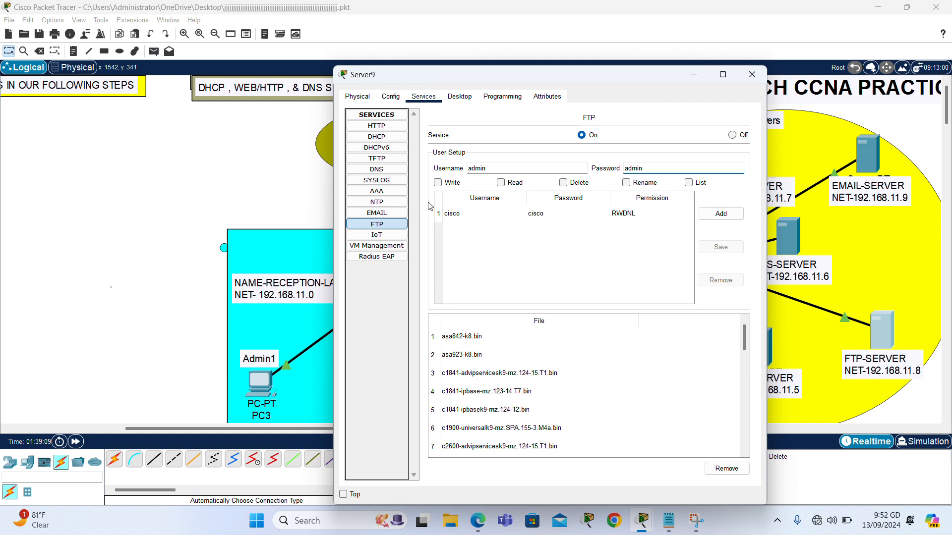
# Give the admin user write, read, delete and rename permissions and add it.
pyautogui.click(438, 183)
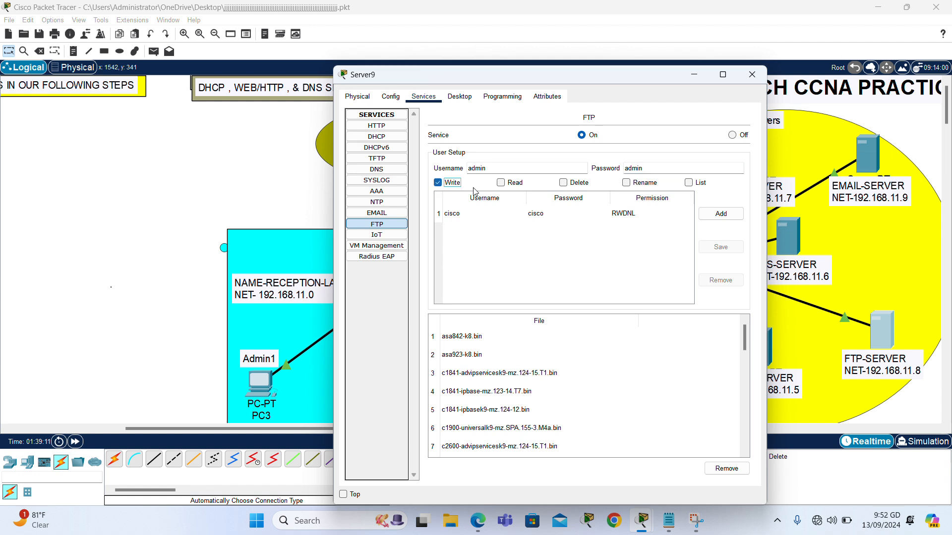
pyautogui.click(501, 183)
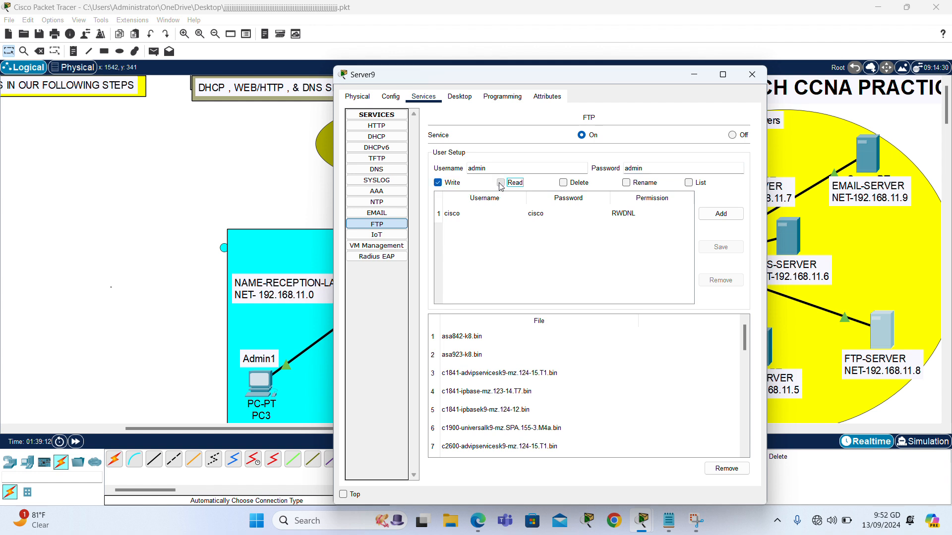
pyautogui.click(563, 183)
pyautogui.click(628, 184)
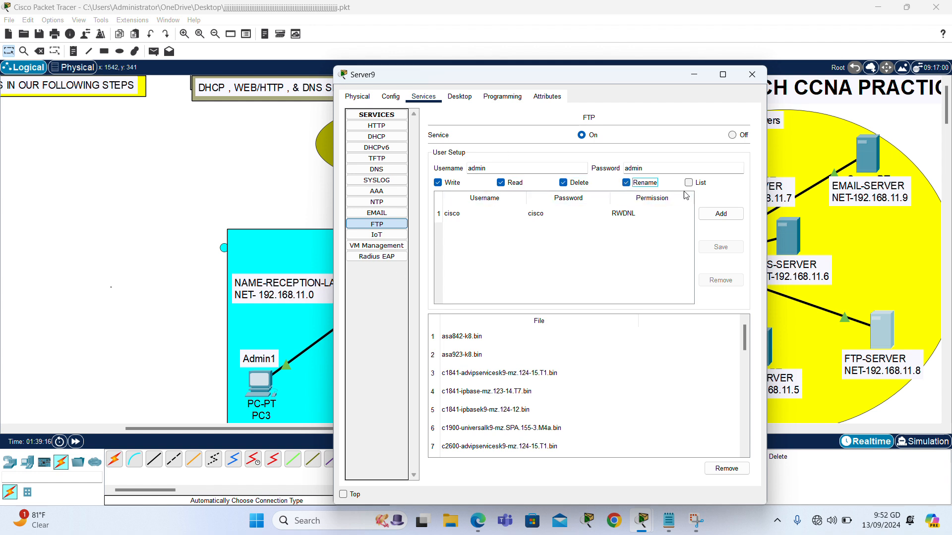
pyautogui.click(722, 214)
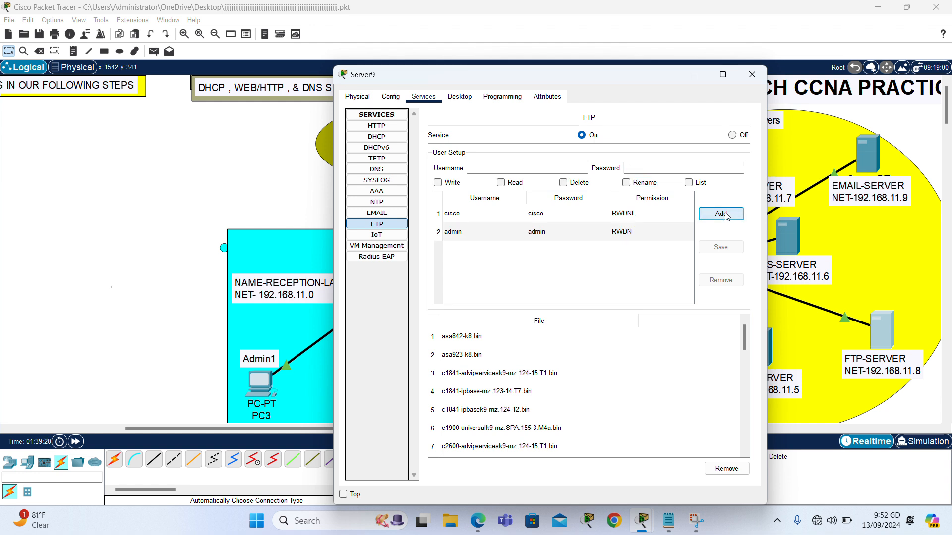
pyautogui.click(753, 81)
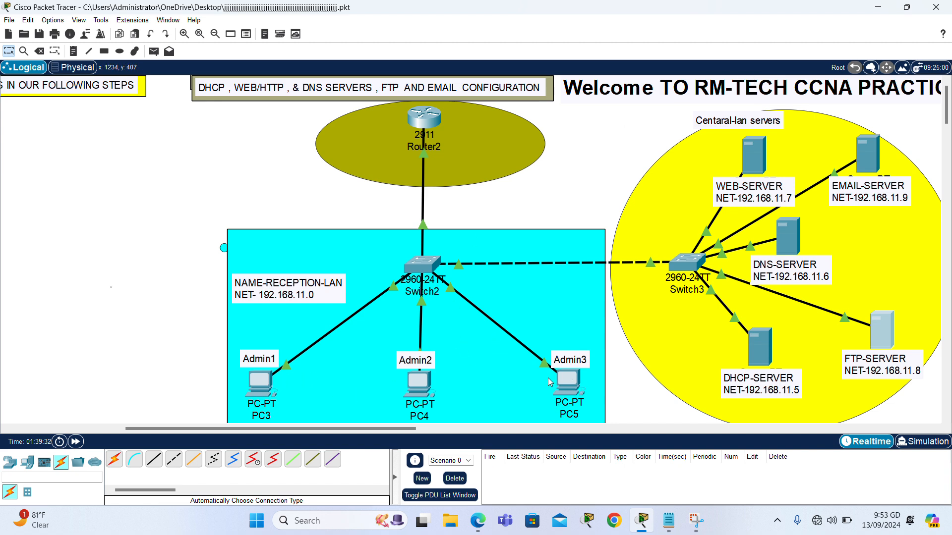
# Run ftp 192.168.11.8 from PC3's command prompt and log in as admin.
pyautogui.click(270, 382)
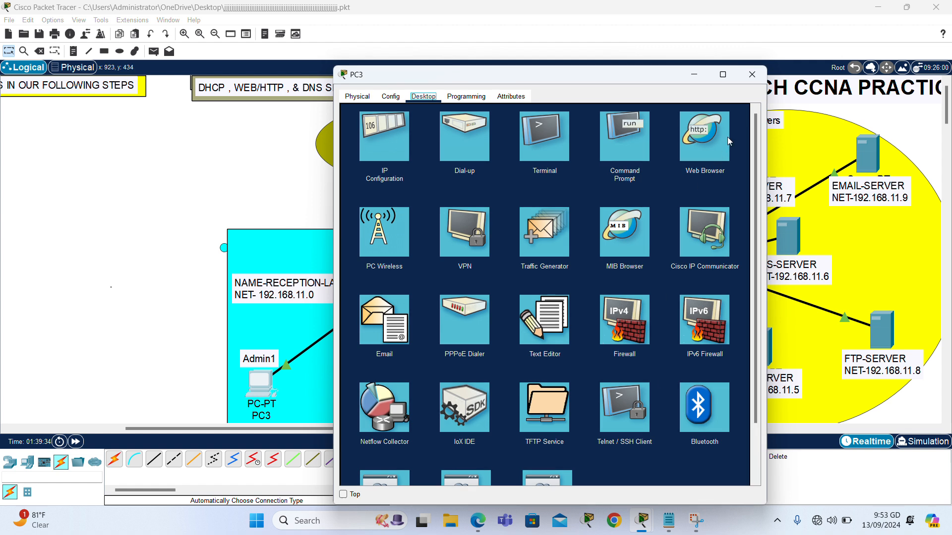
pyautogui.click(611, 145)
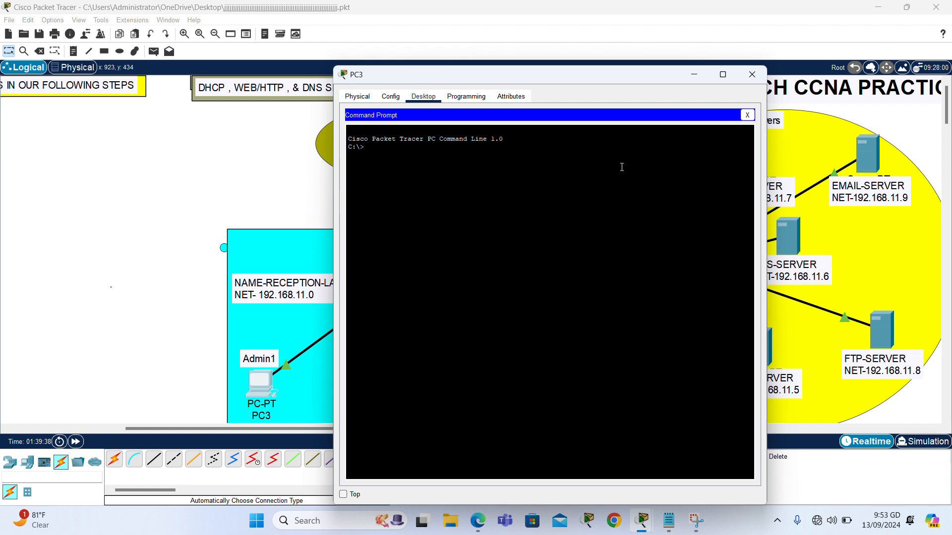
pyautogui.write('FTP 192.168.11.8')
pyautogui.press('Return')
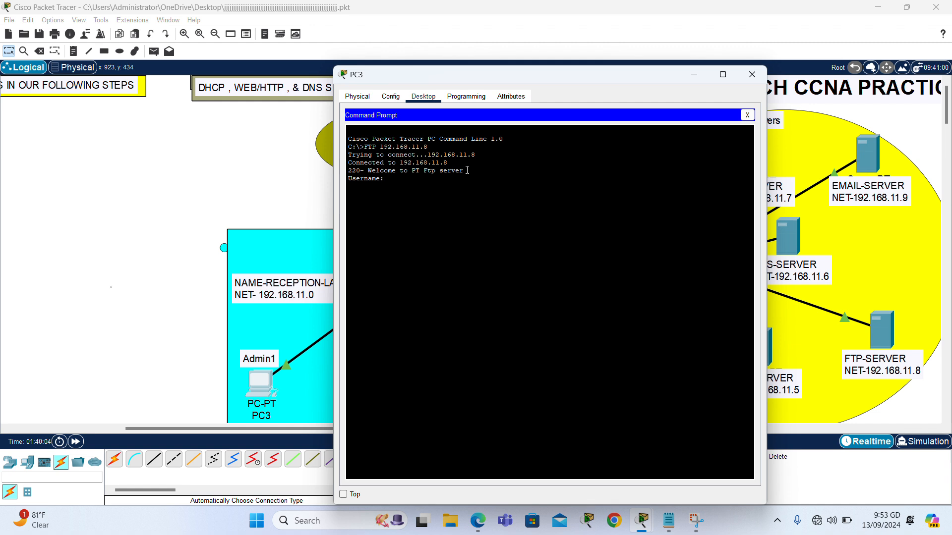
pyautogui.write('min')
pyautogui.press('Return')
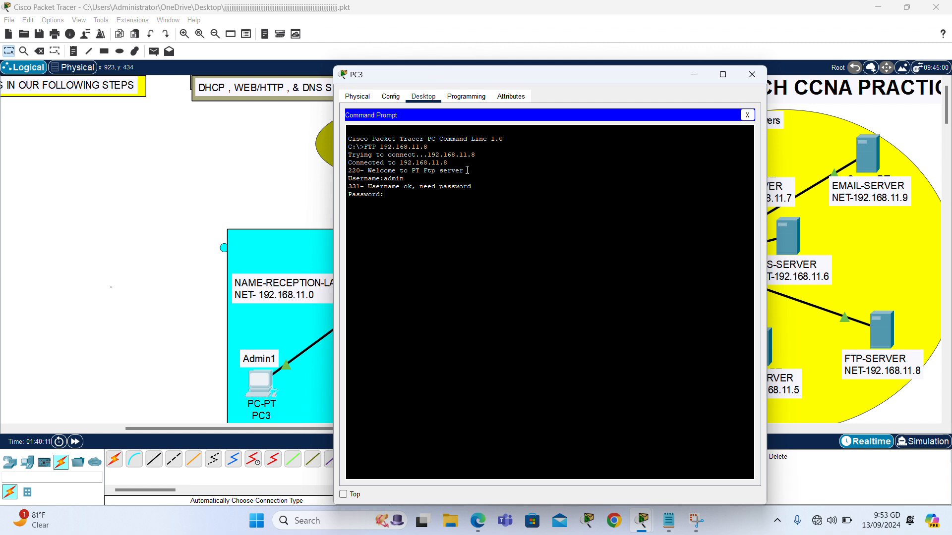
pyautogui.press('Return')
pyautogui.press('Return')
pyautogui.press('Return')
pyautogui.press('Return')
pyautogui.press('Return')
pyautogui.press('Return')
pyautogui.press('Return')
pyautogui.press('Return')
pyautogui.press('Return')
pyautogui.press('Return')
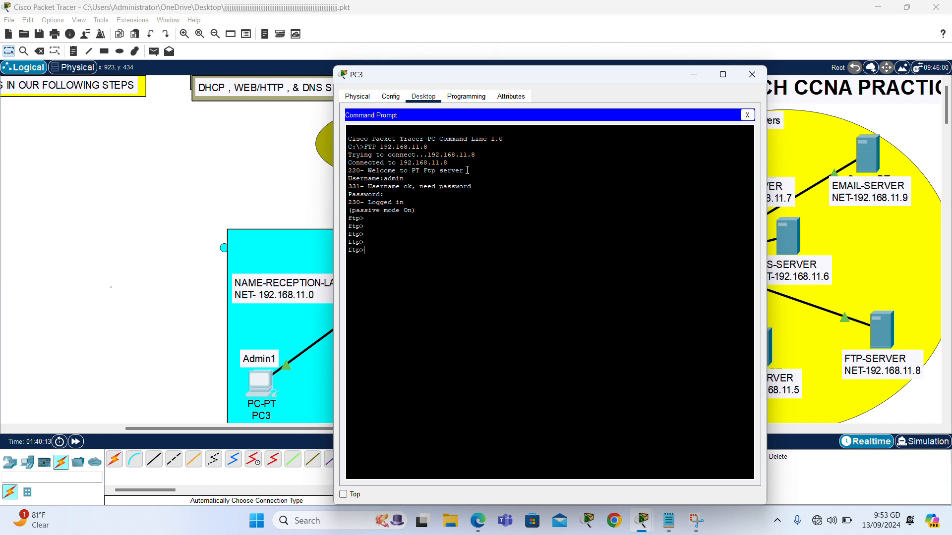
pyautogui.press('Return')
pyautogui.press('Return')
pyautogui.click(752, 74)
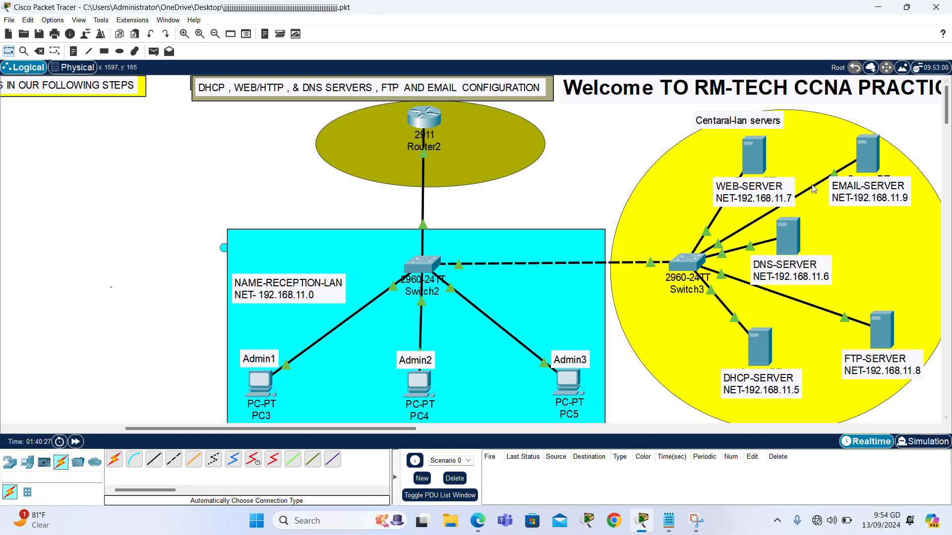
# Set the email server's EMAIL service domain name to RM-tech.com.
pyautogui.click(872, 161)
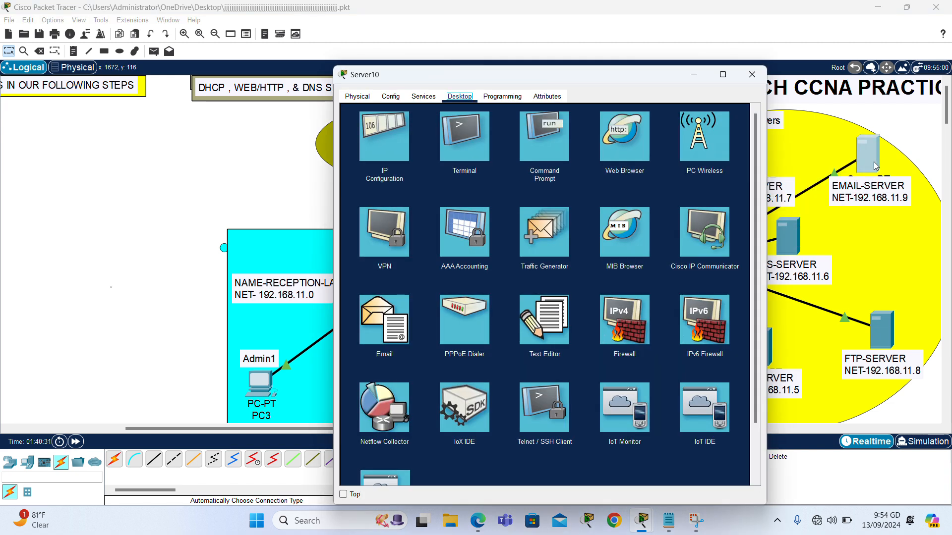
pyautogui.click(423, 97)
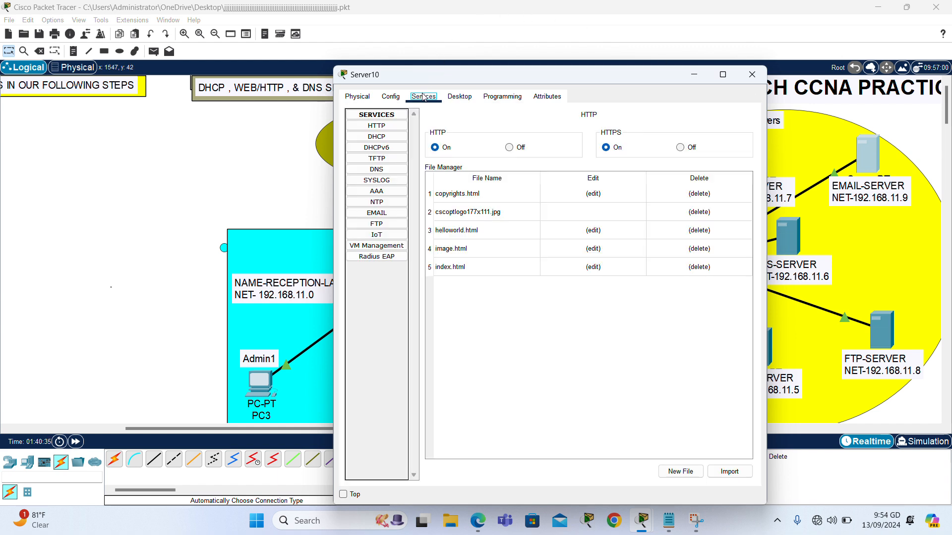
pyautogui.click(382, 214)
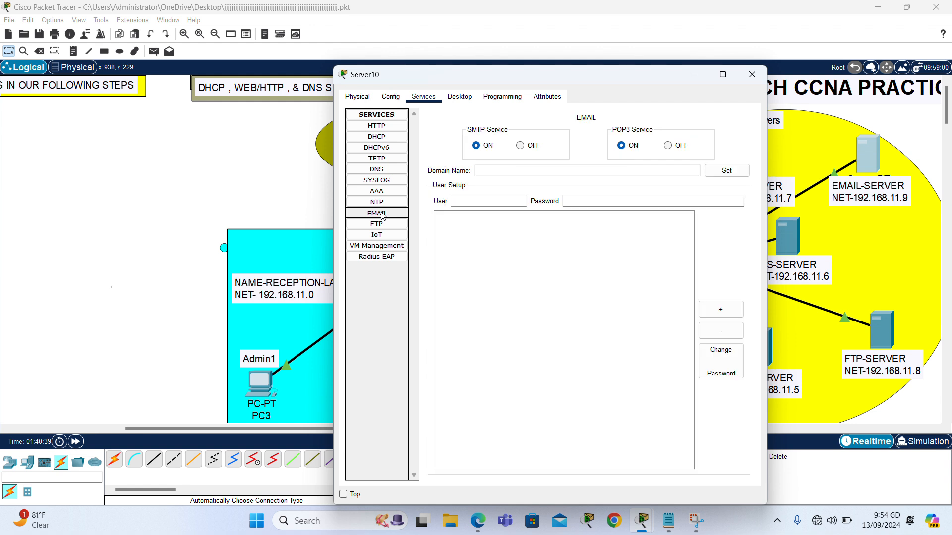
pyautogui.click(500, 172)
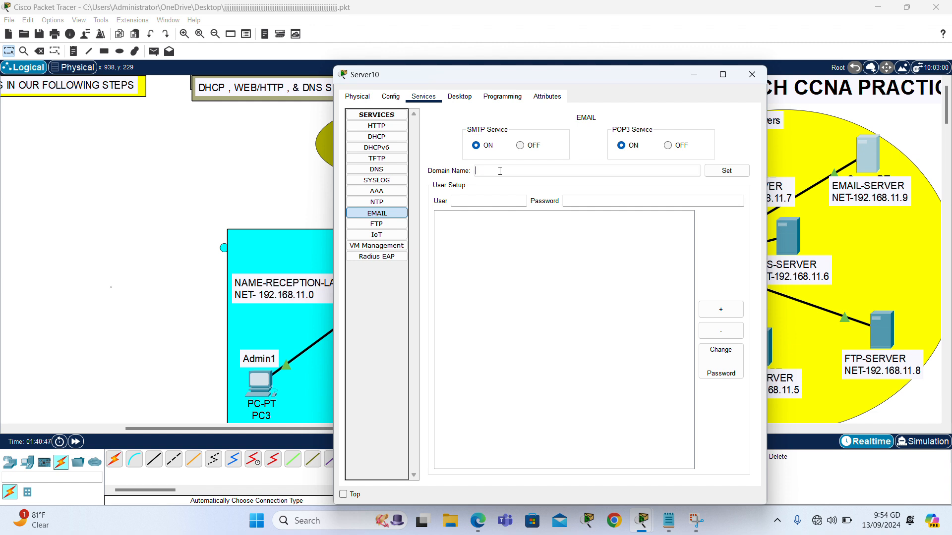
pyautogui.write('RM-tech.com')
pyautogui.click(730, 172)
# Add mail user admin1 with its password to the email server.
pyautogui.moveTo(585, 85); pyautogui.dragTo(767, 83)
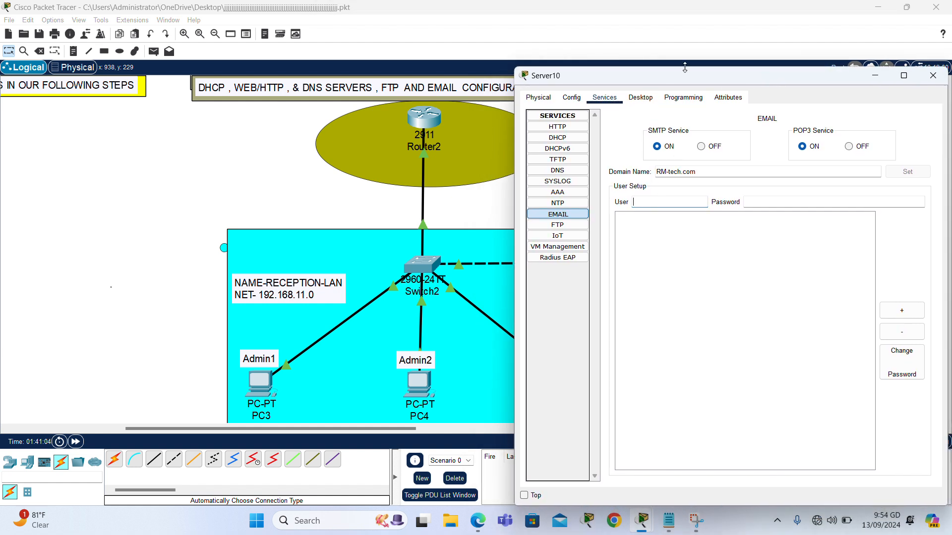
pyautogui.moveTo(704, 87); pyautogui.dragTo(604, 79)
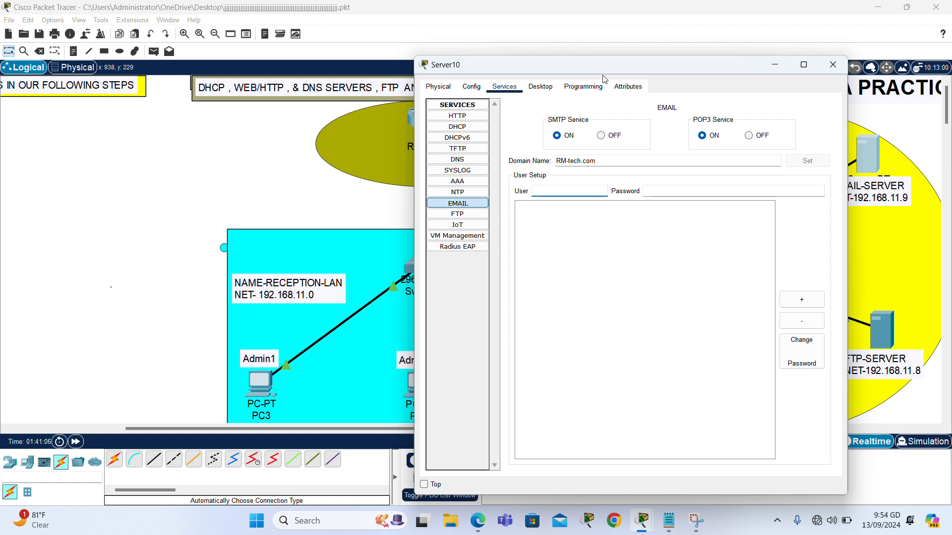
pyautogui.write('admin1')
pyautogui.click(710, 191)
pyautogui.write('admin1')
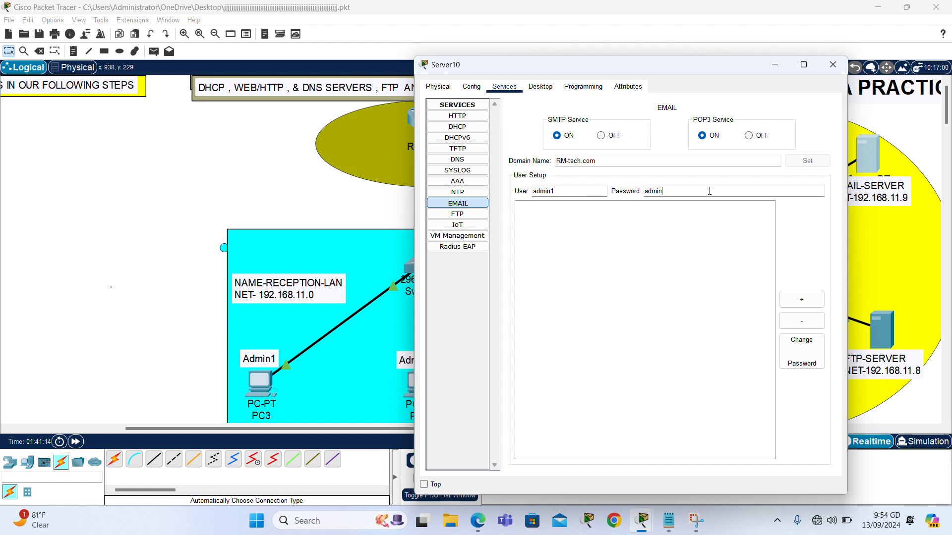
pyautogui.click(800, 303)
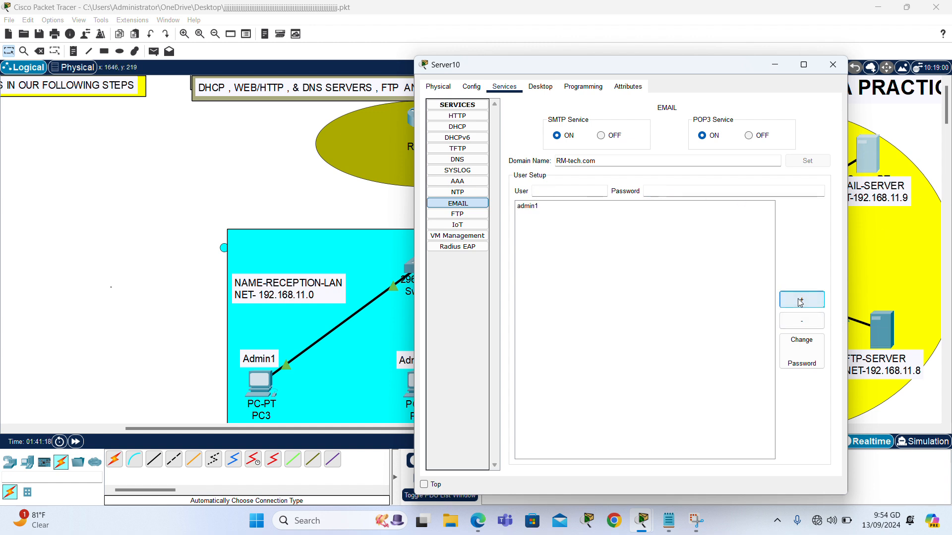
# Add mail user admin2 with its password.
pyautogui.click(556, 191)
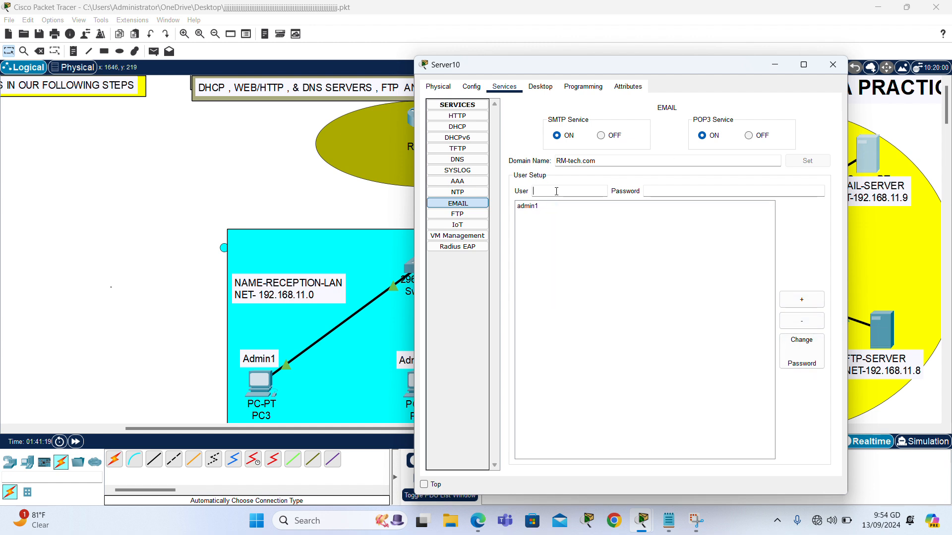
pyautogui.write('admin2')
pyautogui.click(674, 189)
pyautogui.write('admin2')
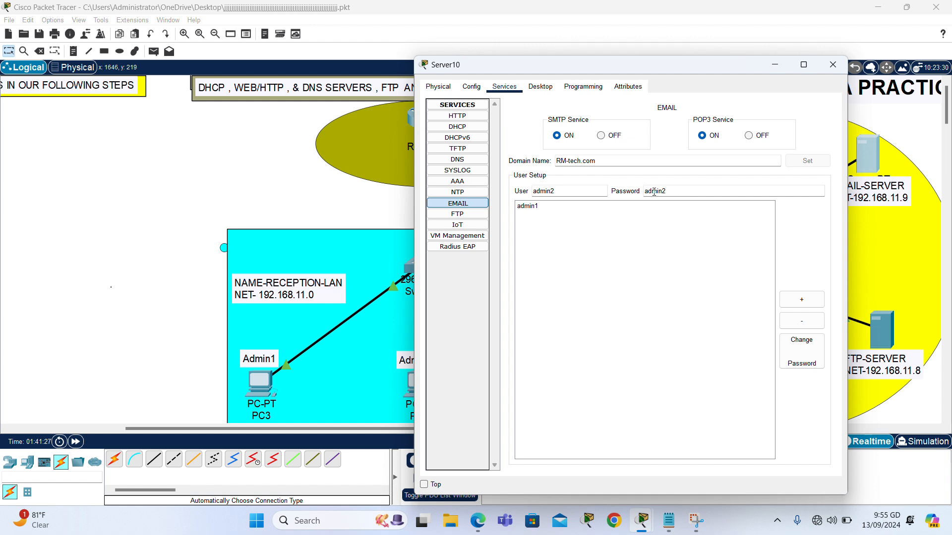
pyautogui.click(802, 301)
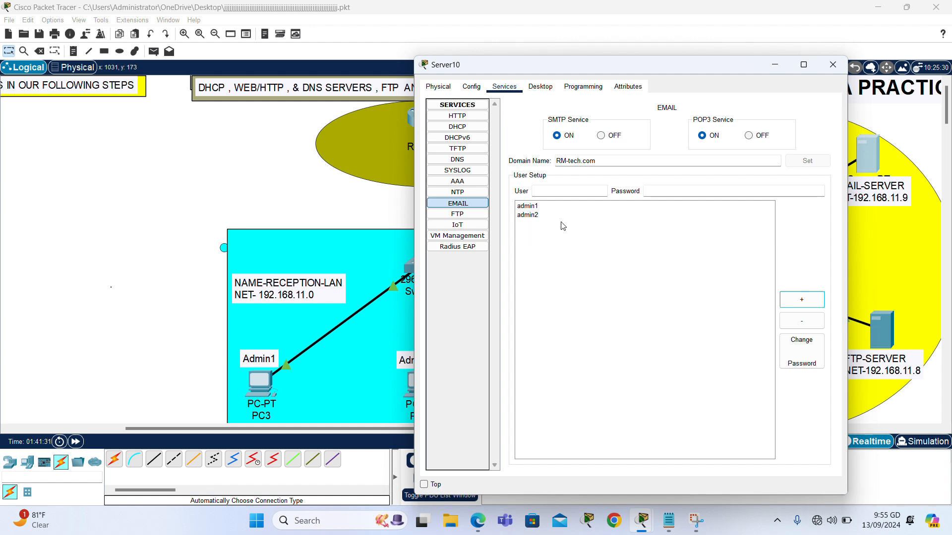
# Add mail user admin3 with its password, leaving three accounts on the server.
pyautogui.click(562, 188)
pyautogui.write('admin3')
pyautogui.click(681, 195)
pyautogui.write('admin')
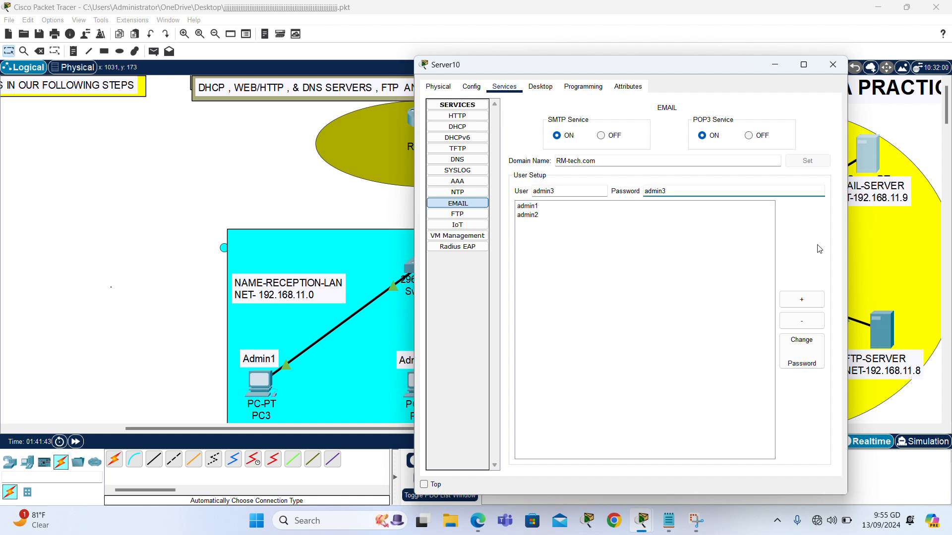
pyautogui.click(814, 303)
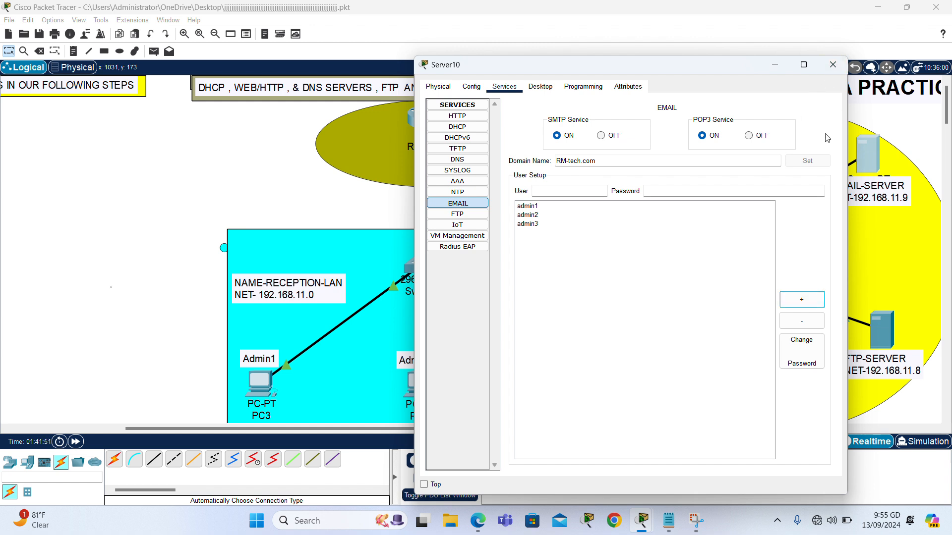
pyautogui.click(833, 64)
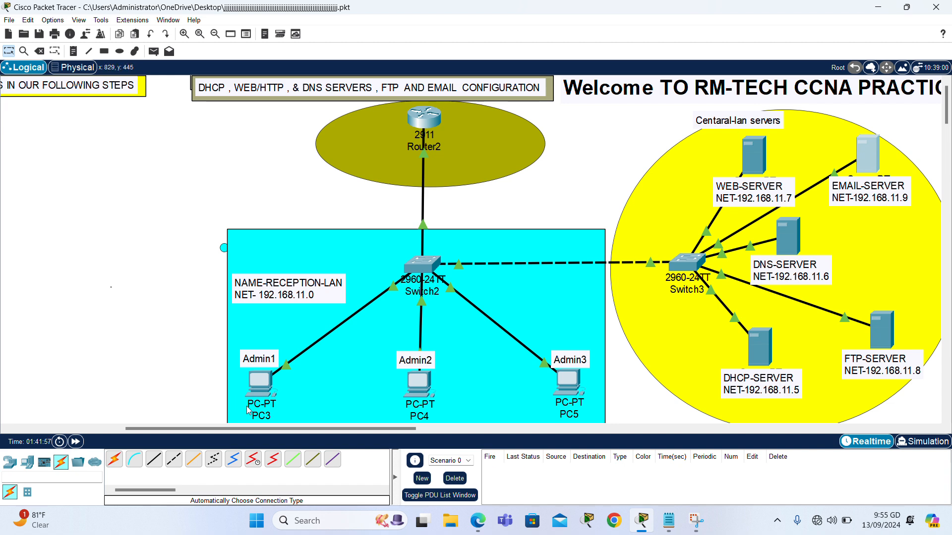
# Open PC3's device window and launch its Desktop Email client.
pyautogui.click(259, 386)
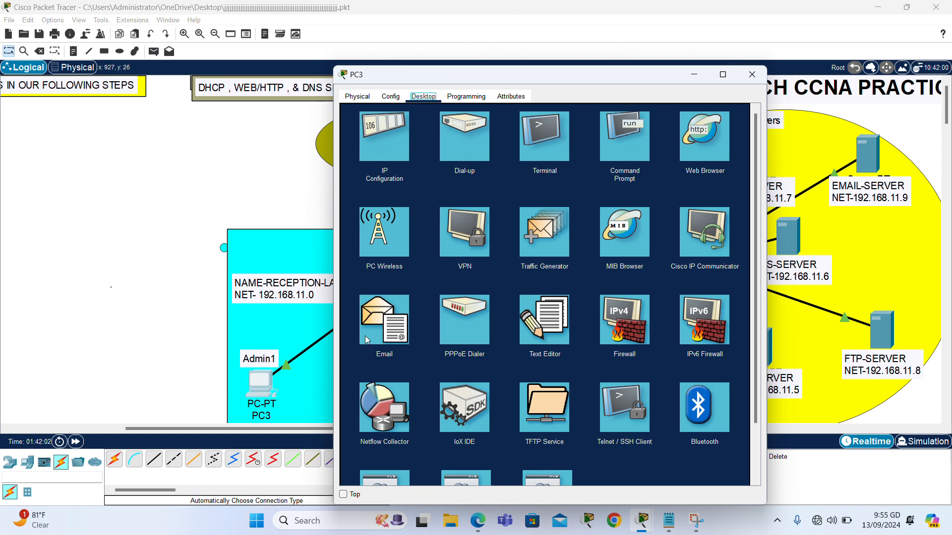
pyautogui.click(282, 385)
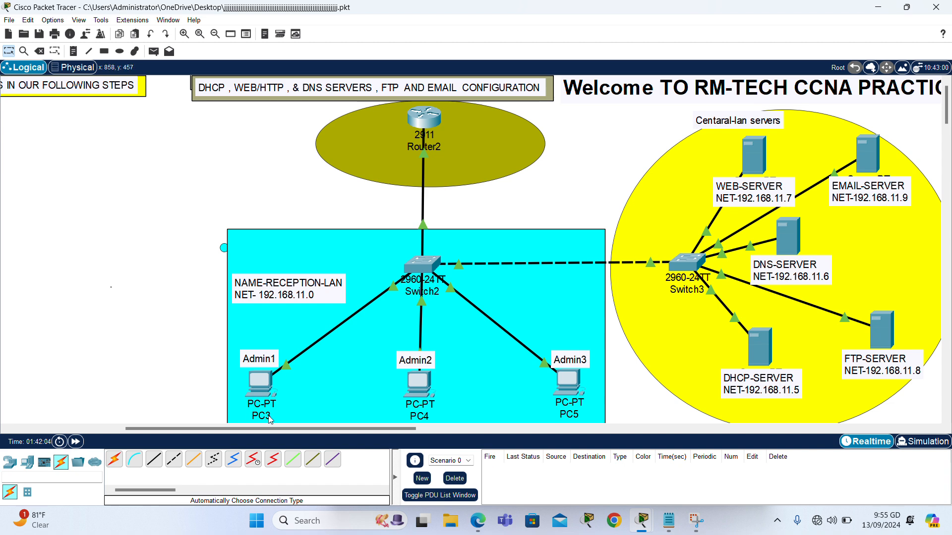
pyautogui.click(257, 383)
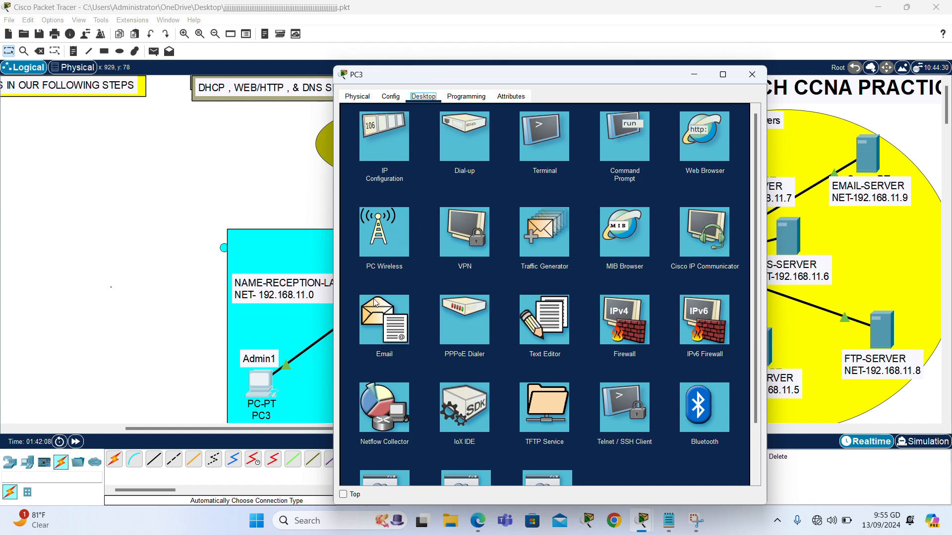
pyautogui.click(365, 337)
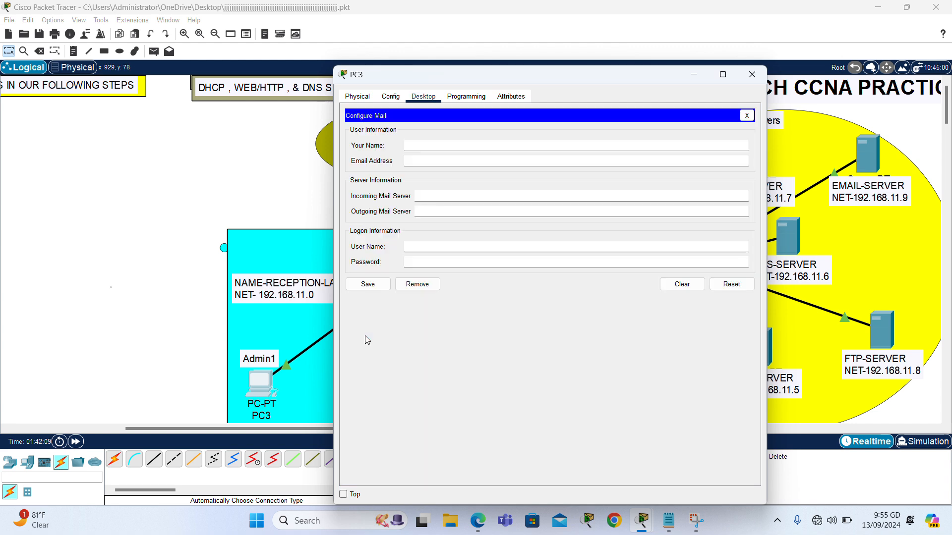
# Enter the user's display name and RM-tech.com e-mail address in PC3's mail setup.
pyautogui.click(475, 148)
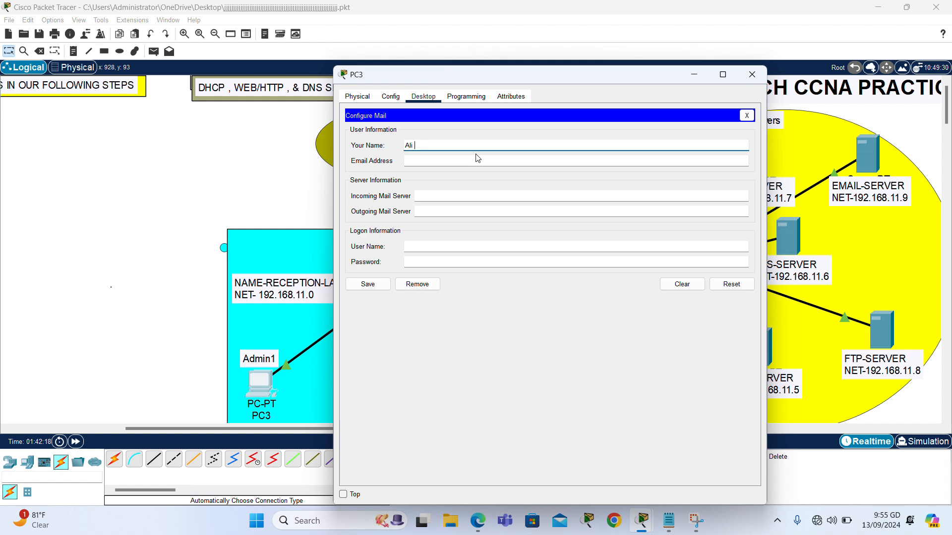
pyautogui.write('Ali Rm-tech.com')
pyautogui.click(449, 162)
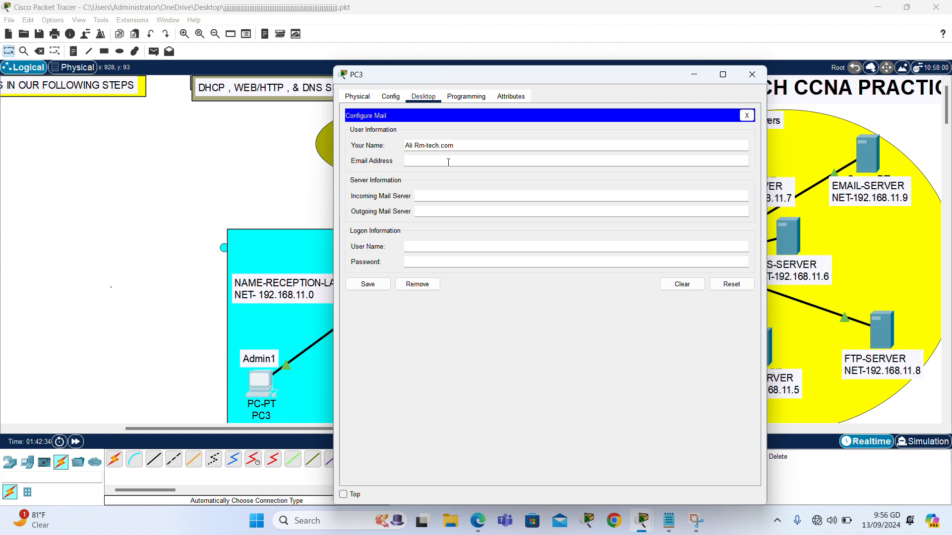
pyautogui.write('dmin1')
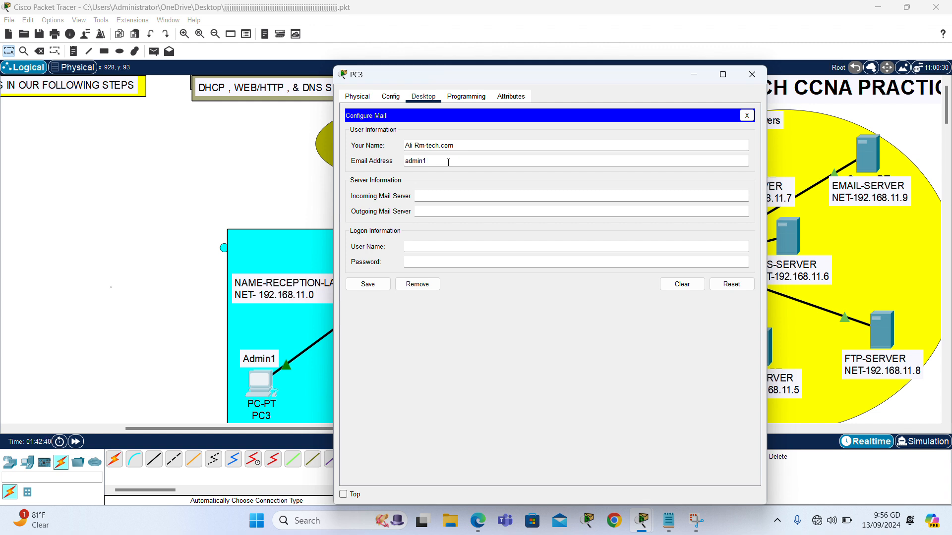
pyautogui.write('@RM-tech.com')
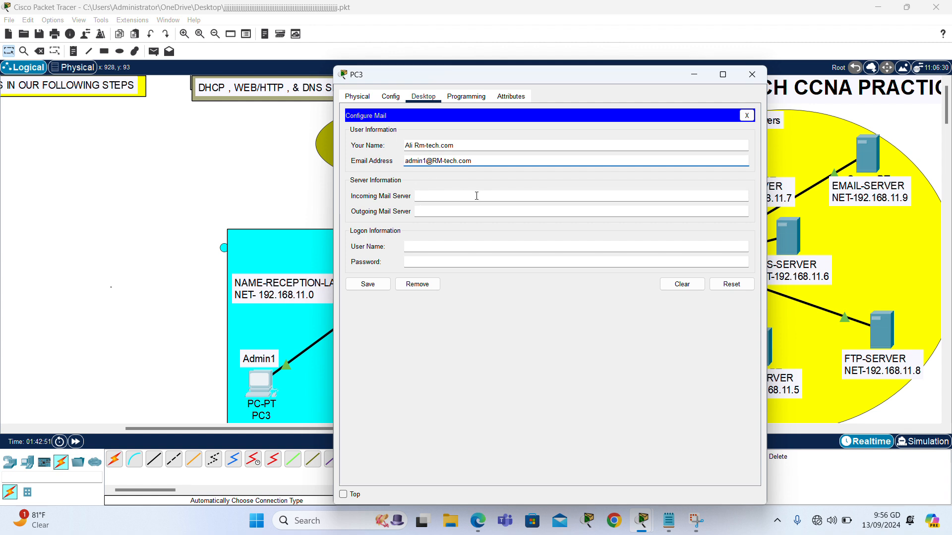
# Set PC3's incoming and outgoing mail servers to 192.168.11.9.
pyautogui.click(512, 198)
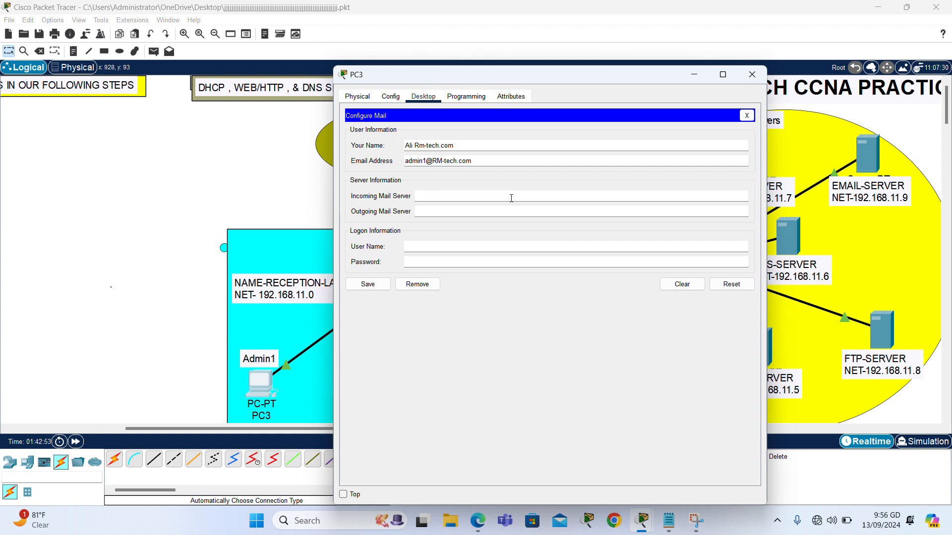
pyautogui.write('192')
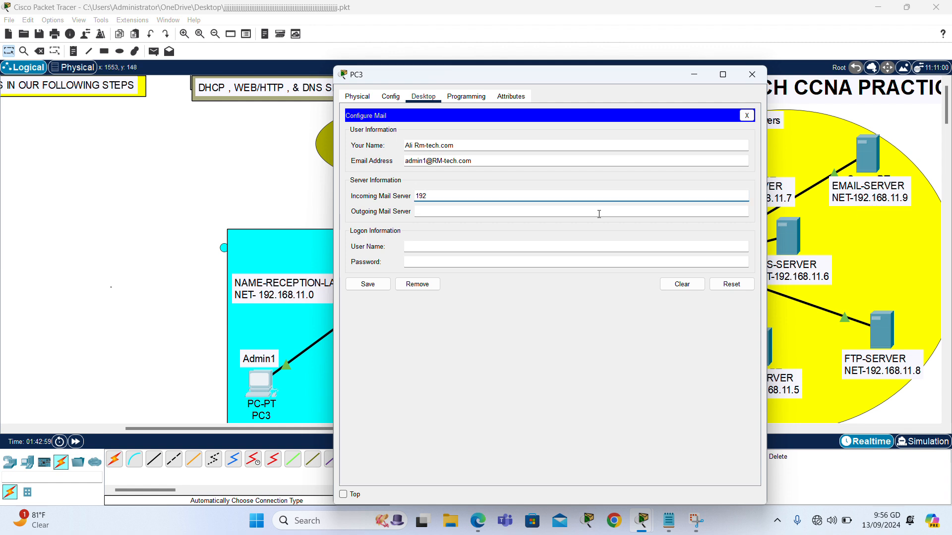
pyautogui.write('.168.1')
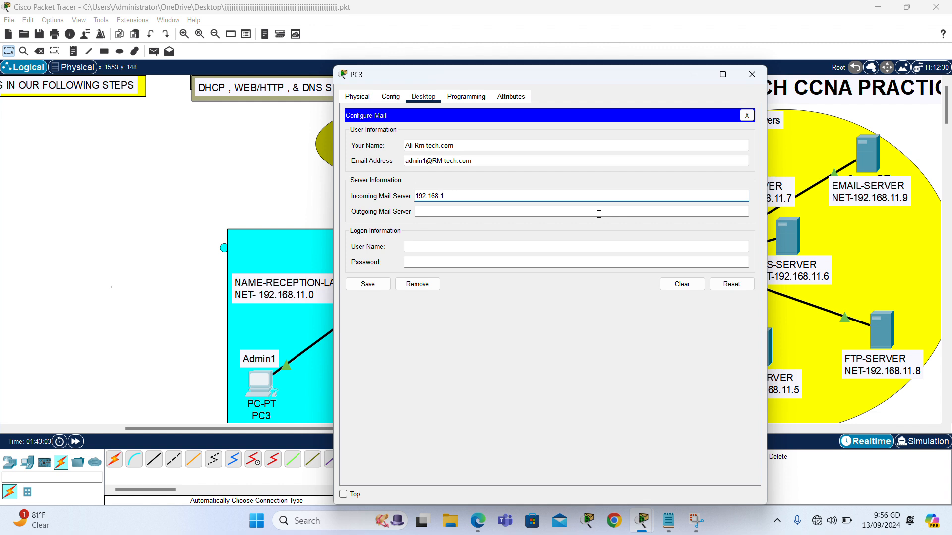
pyautogui.write('1.9')
pyautogui.click(514, 213)
pyautogui.write('192.16')
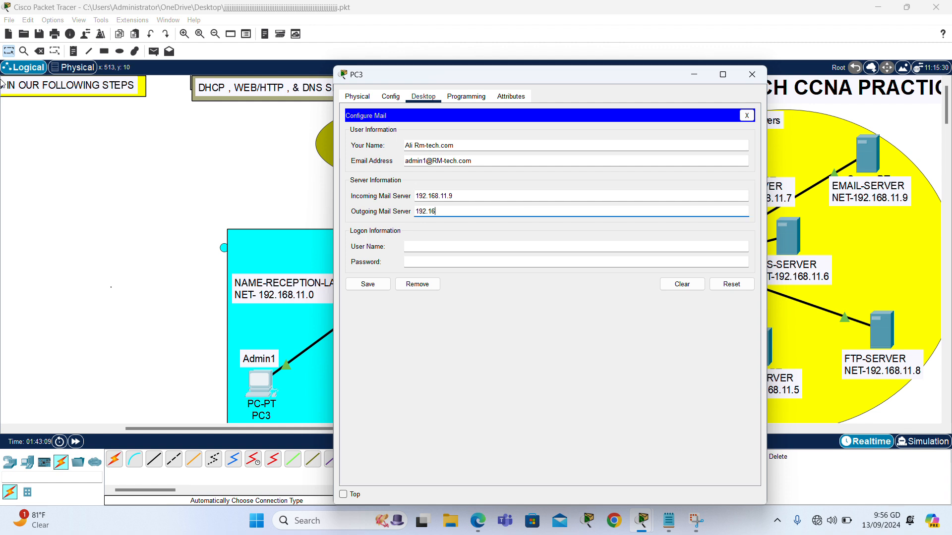
pyautogui.write('8.11.9')
# Enter the mail login user name and password, save PC3's mail settings, and close PC3.
pyautogui.click(430, 248)
pyautogui.write('admin1')
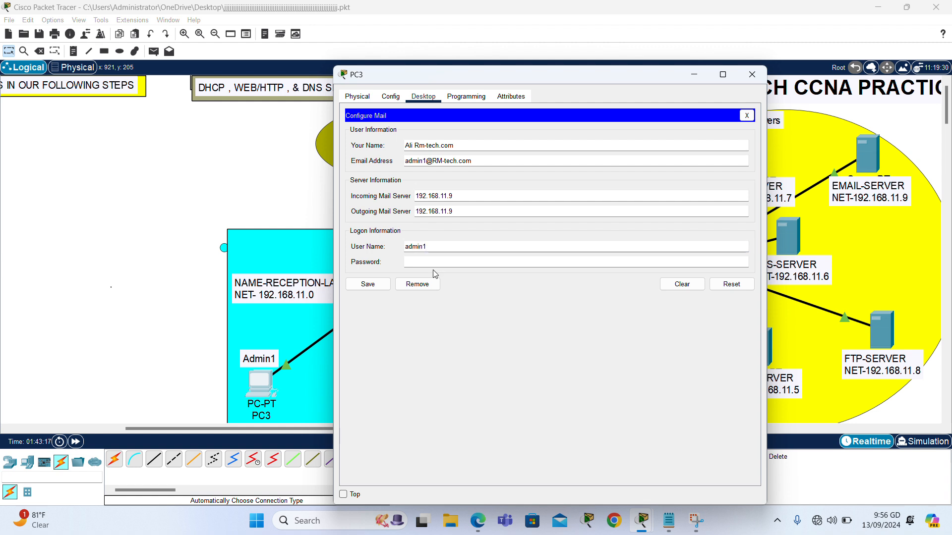
pyautogui.click(441, 261)
pyautogui.write('123456')
pyautogui.click(367, 285)
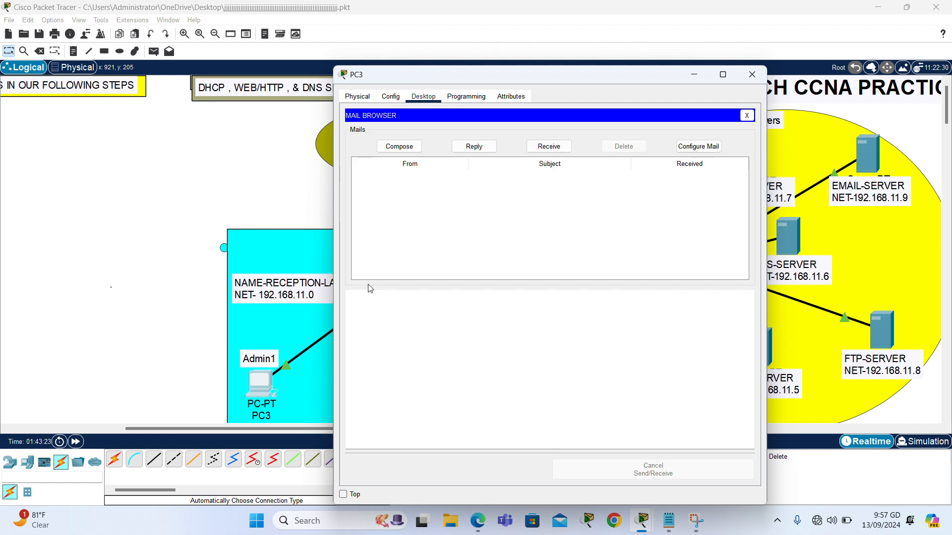
pyautogui.click(750, 74)
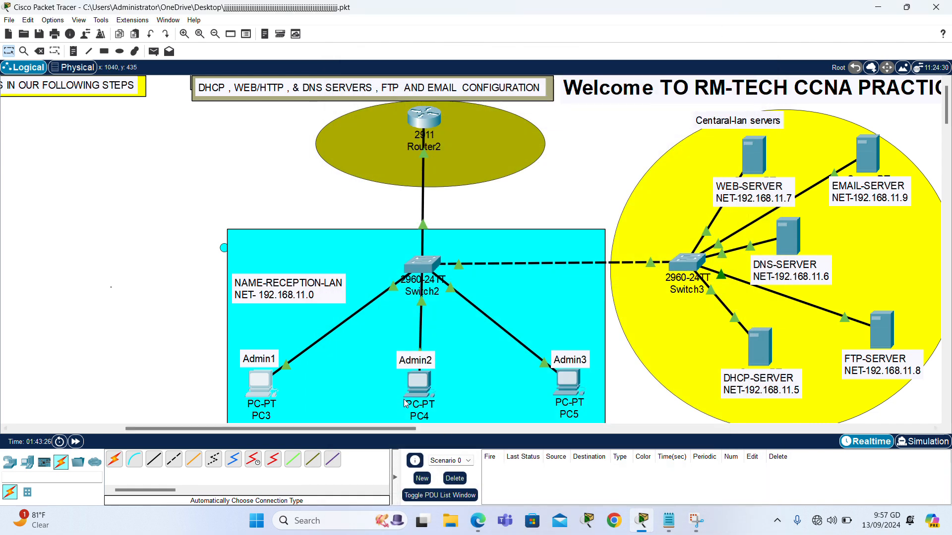
# On PC4's Desktop Email client, type the user's display name and RM-tech.com e-mail address.
pyautogui.click(419, 383)
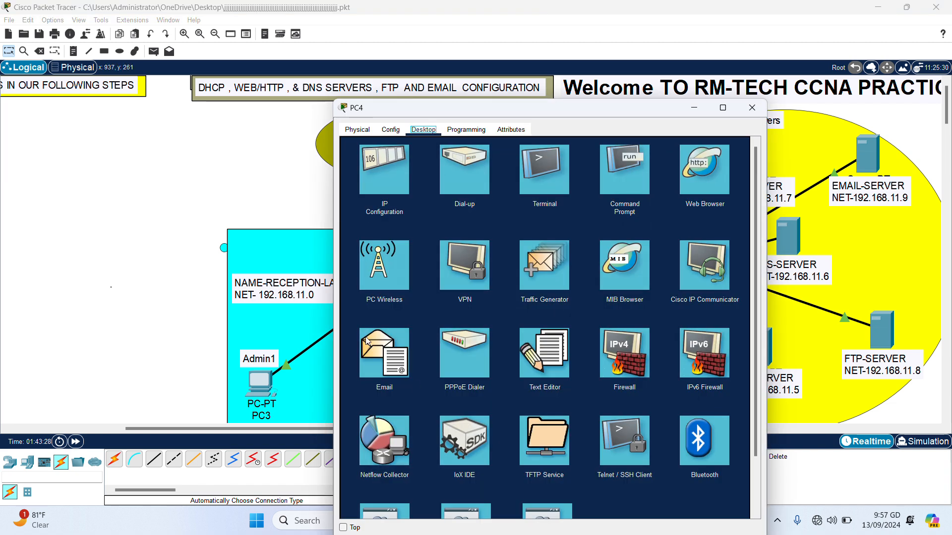
pyautogui.click(363, 369)
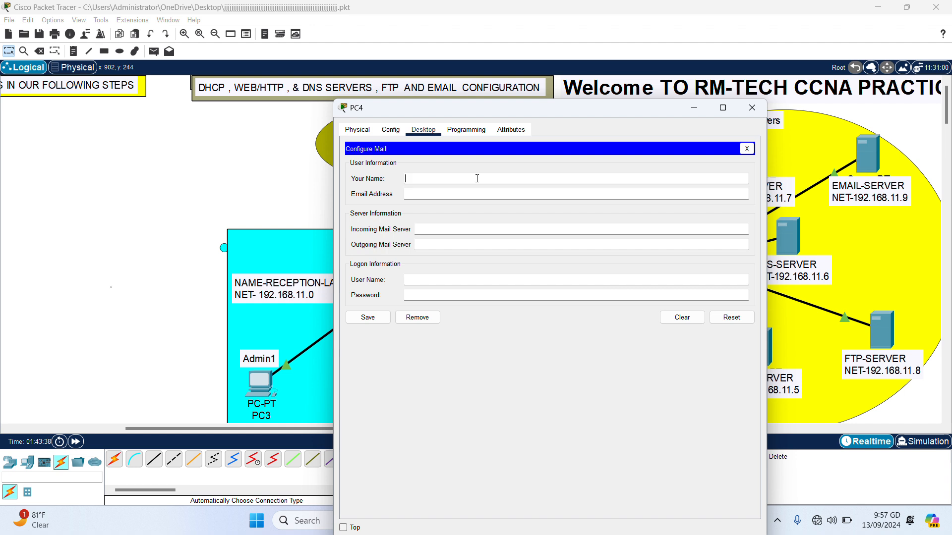
pyautogui.write('fadx')
pyautogui.write('i RM-te')
pyautogui.write('ch')
pyautogui.write('.com')
pyautogui.write('admin')
pyautogui.write('2')
pyautogui.write('@')
pyautogui.write('RM')
pyautogui.write('-tech')
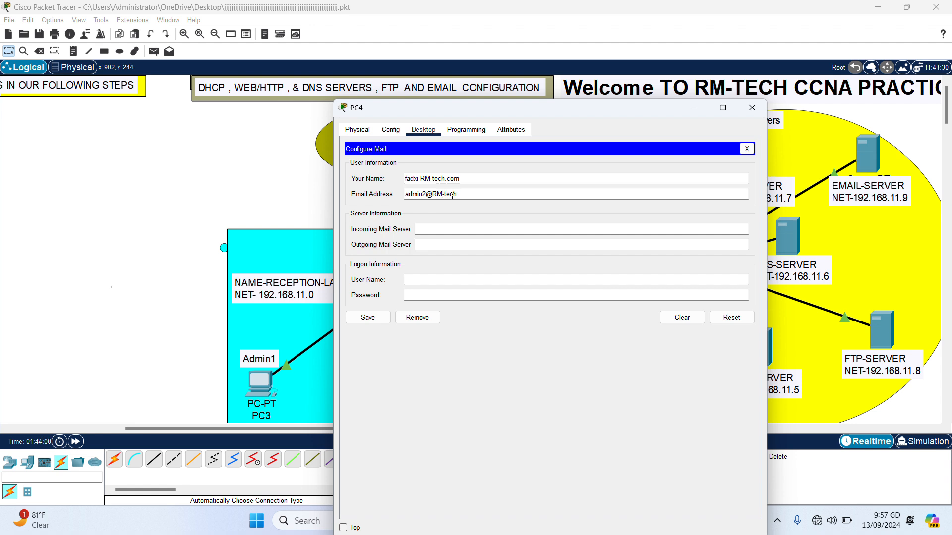
pyautogui.write('.com')
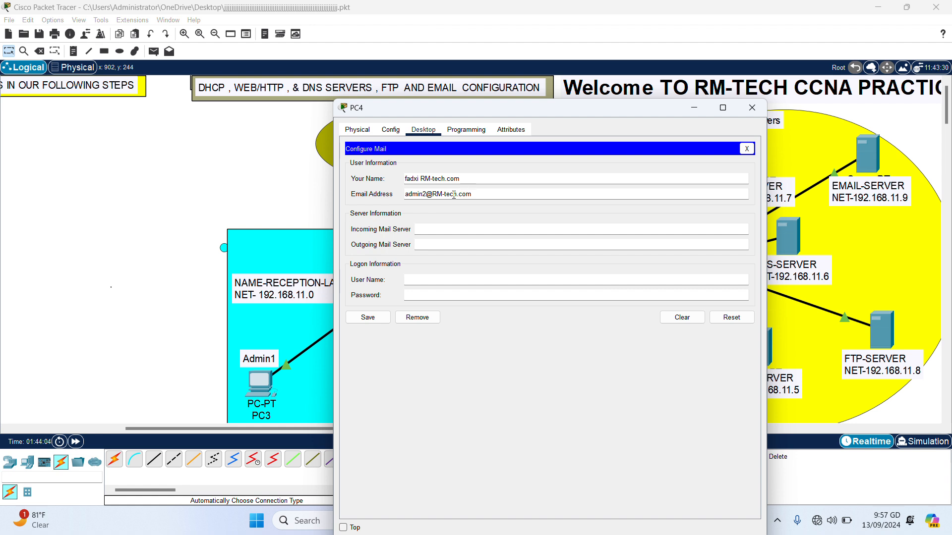
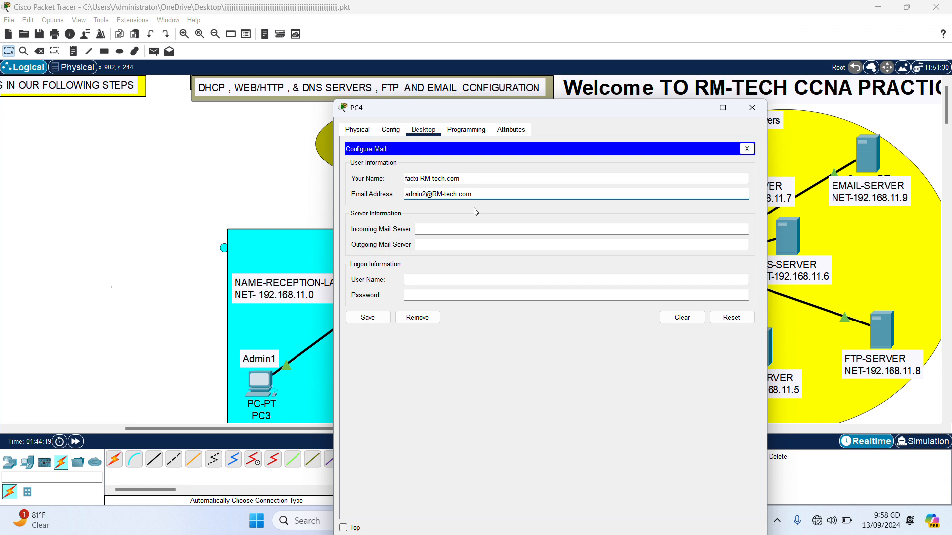
# Set PC4's incoming and outgoing mail servers to 192.168.11.9.
pyautogui.click(429, 230)
pyautogui.write('1')
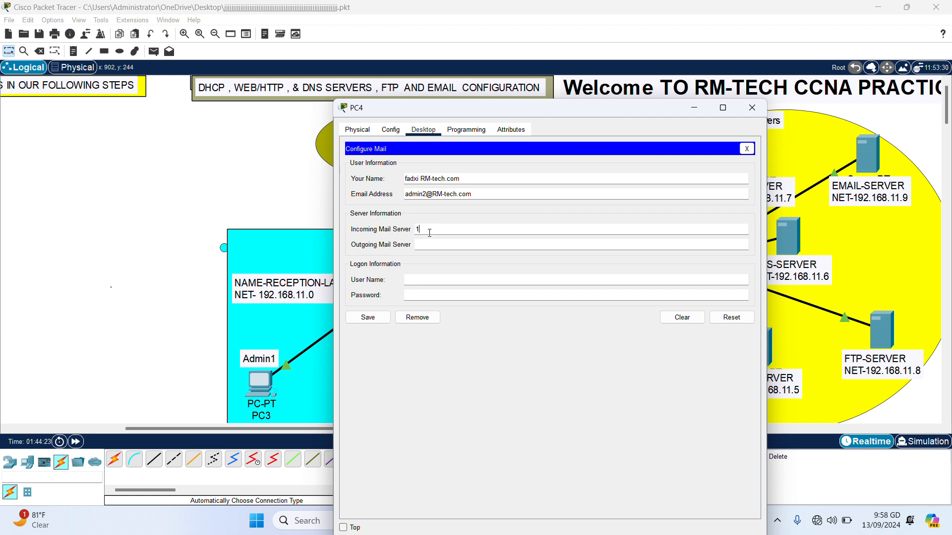
pyautogui.write('92.168.11.9')
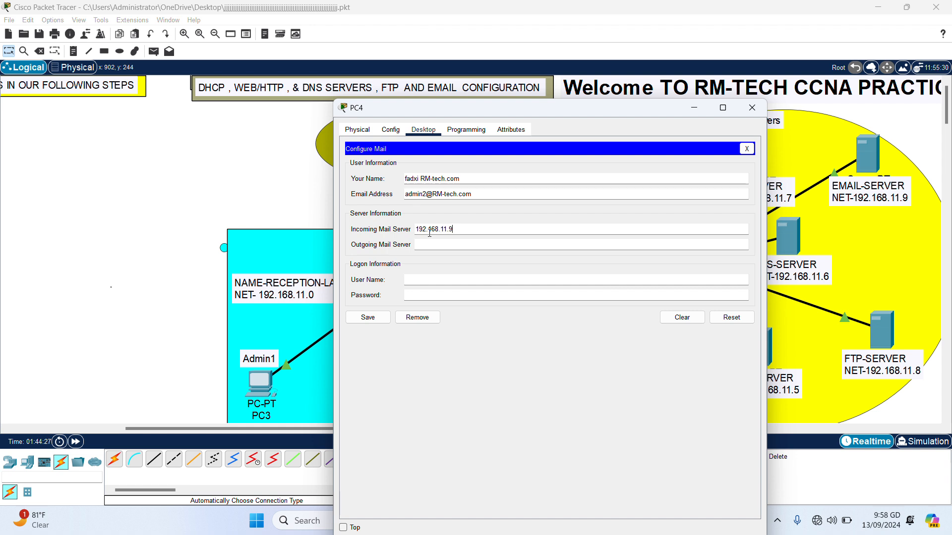
pyautogui.click(423, 245)
pyautogui.write('192.168')
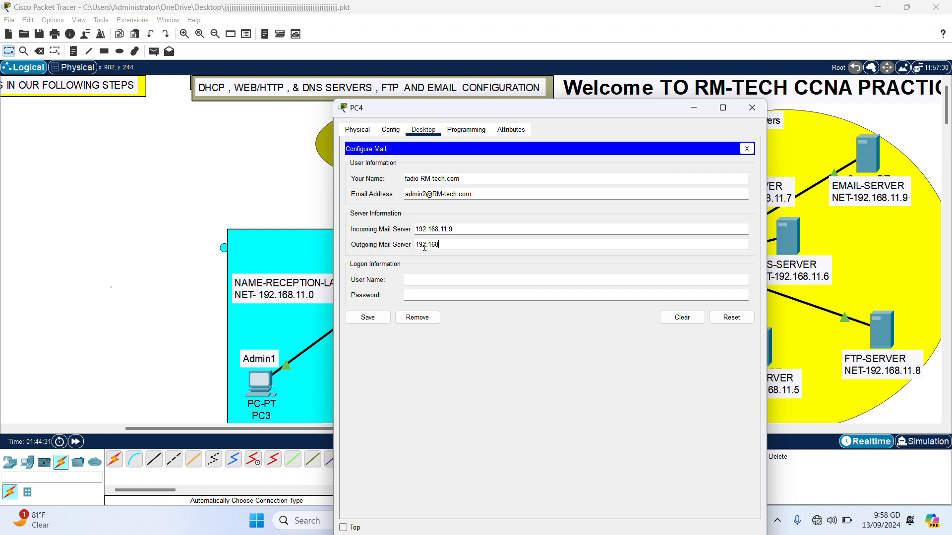
pyautogui.write('.11.9')
# Enter PC4's mail login user name and password and save the mail settings.
pyautogui.click(436, 277)
pyautogui.write('admin2')
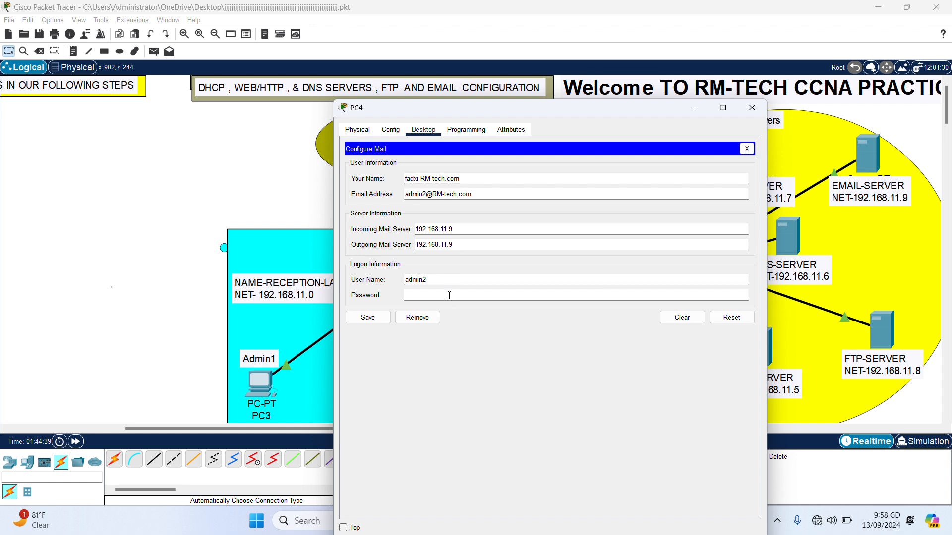
pyautogui.click(451, 296)
pyautogui.write('admin2')
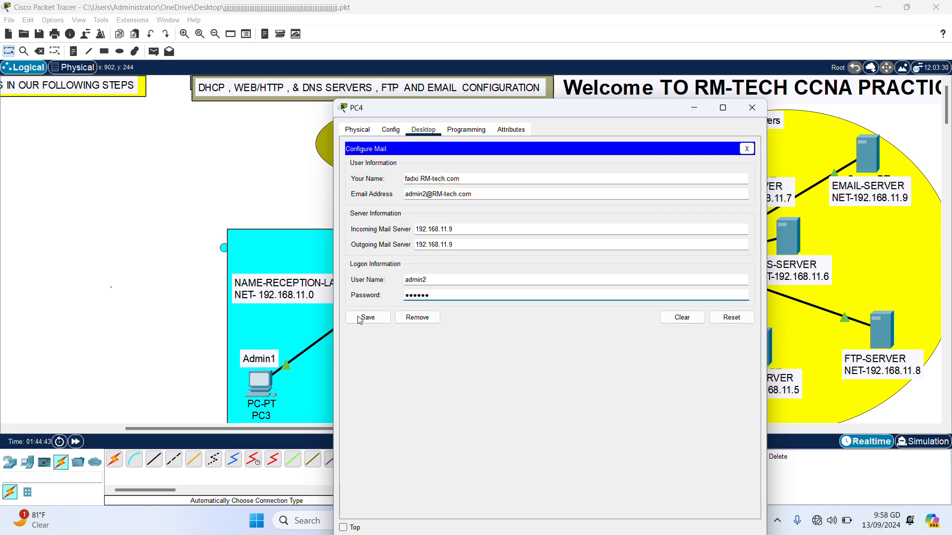
pyautogui.click(373, 318)
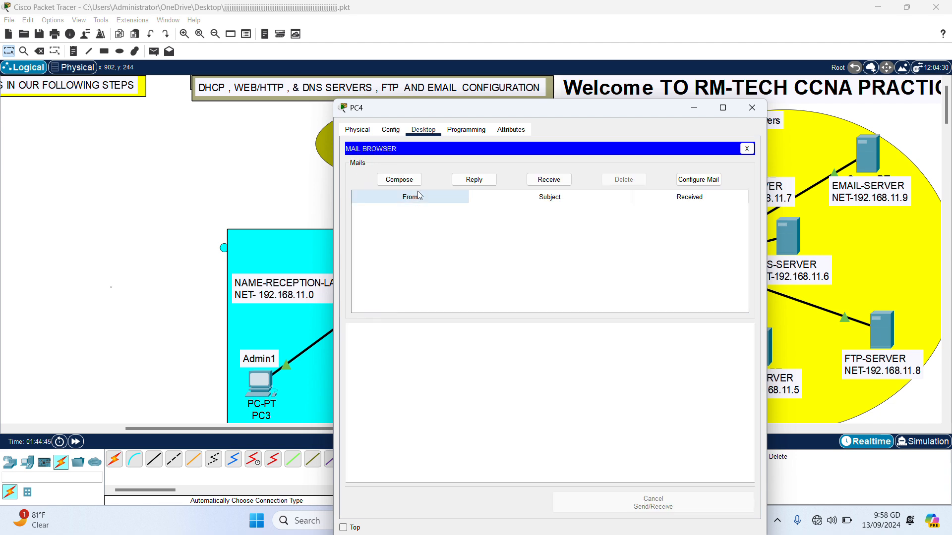
# Close PC4, then in PC5's Email setup enter the user's display name and RM-tech.com address.
pyautogui.click(756, 107)
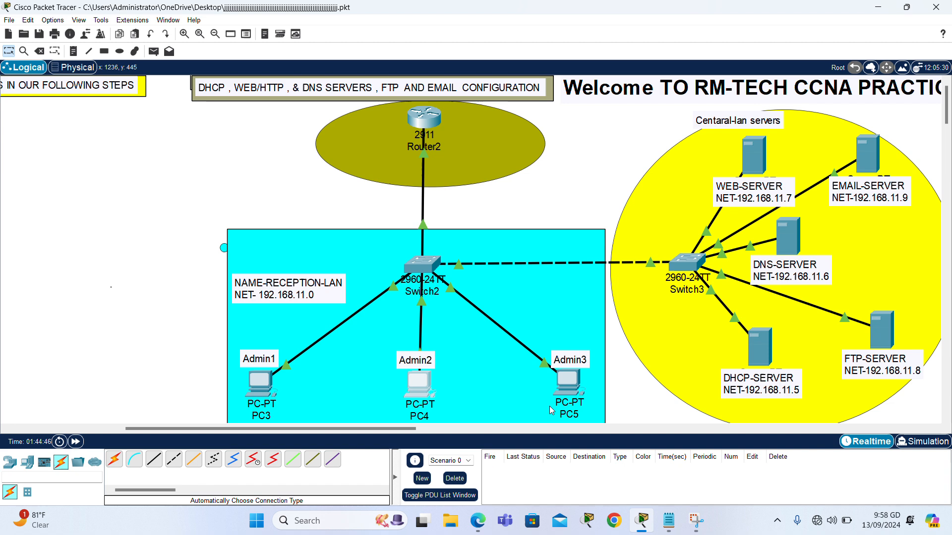
pyautogui.click(571, 384)
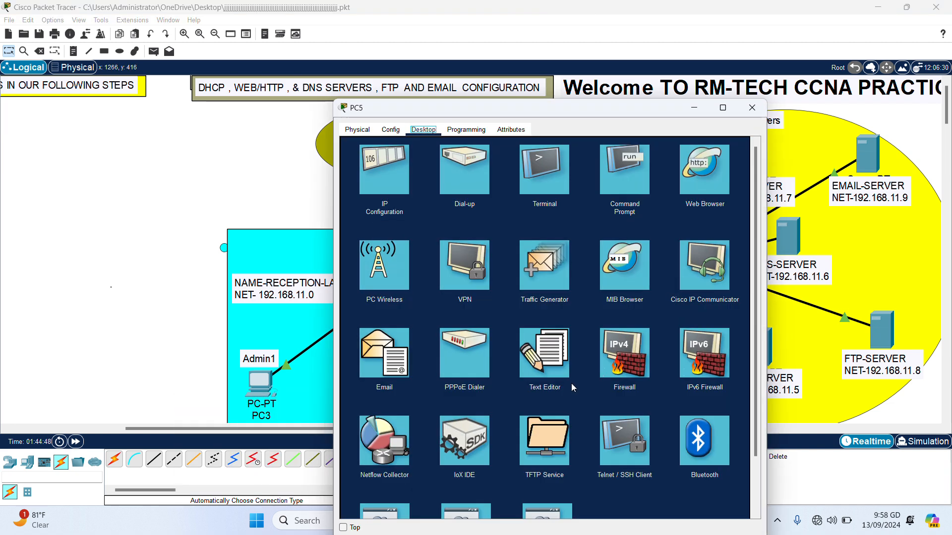
pyautogui.click(366, 365)
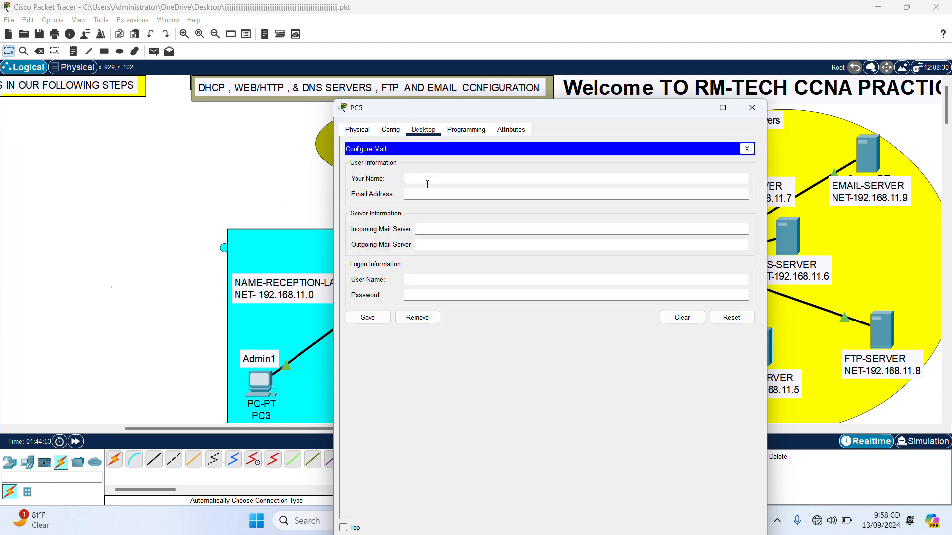
pyautogui.write('Abdi R')
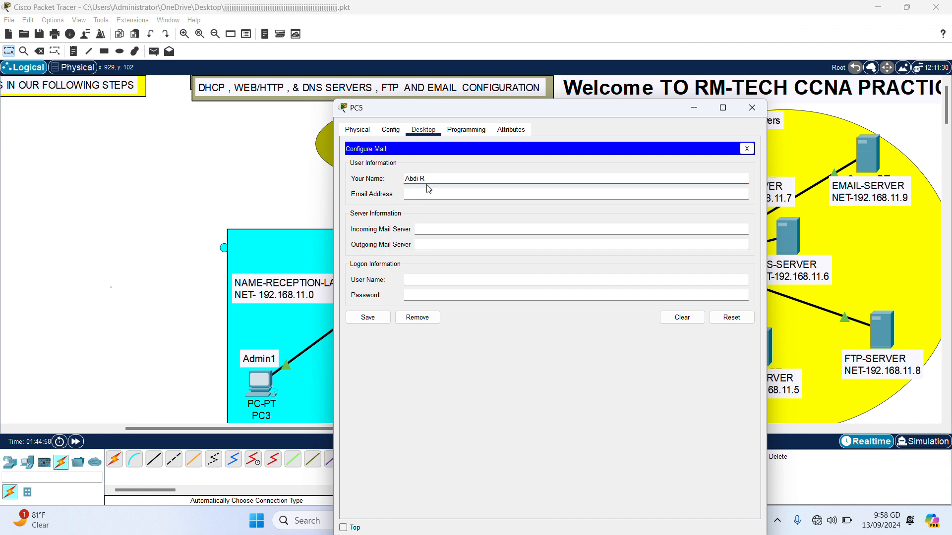
pyautogui.write('M-tech.com')
pyautogui.click(469, 195)
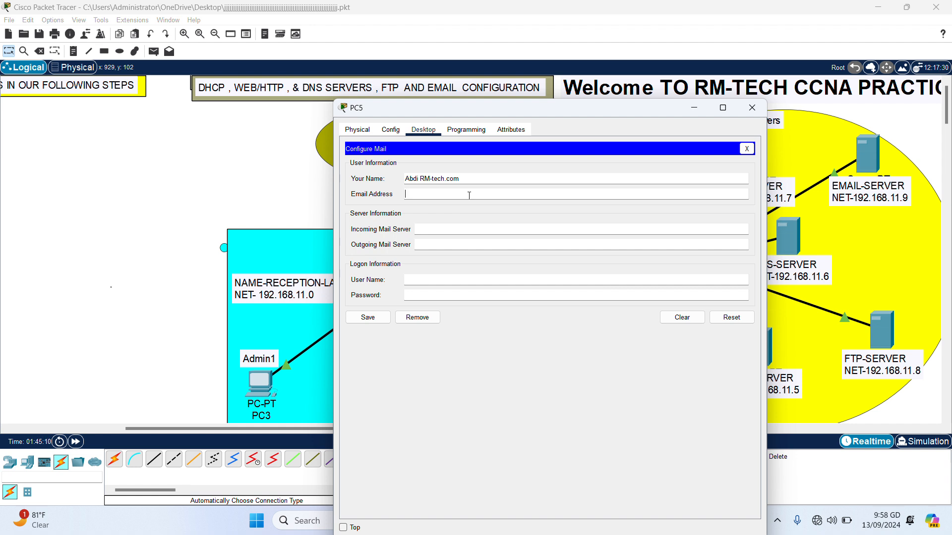
pyautogui.write('admin3@RM-tech.com')
# Set PC5's incoming and outgoing mail servers to 192.168.11.9.
pyautogui.click(480, 230)
pyautogui.write('192.168.11')
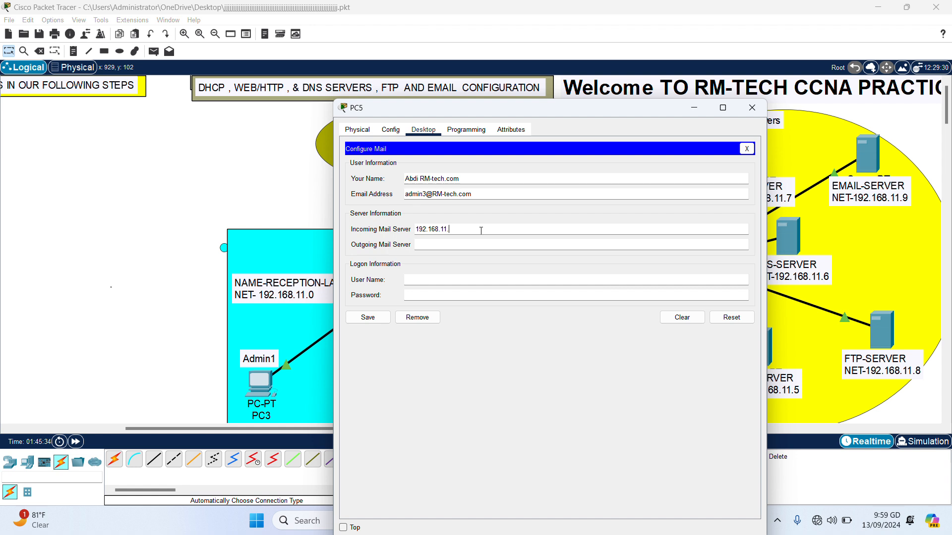
pyautogui.write('.9')
pyautogui.moveTo(457, 228); pyautogui.dragTo(397, 231)
pyautogui.hotkey('ctrl', 'c')
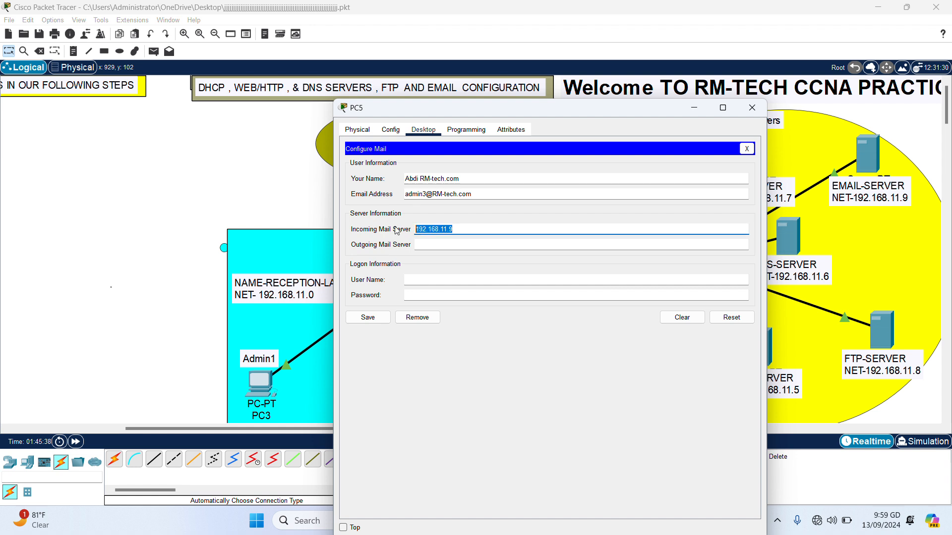
pyautogui.click(441, 245)
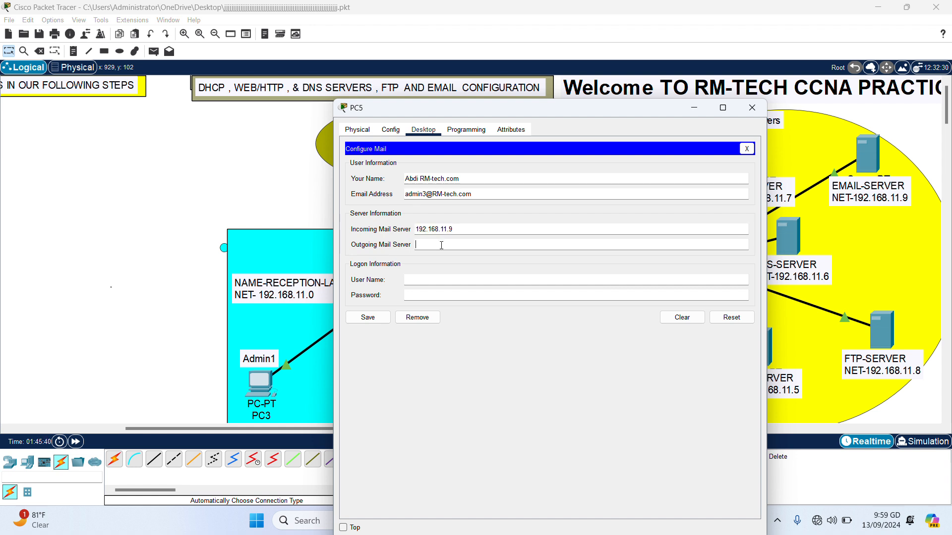
pyautogui.hotkey('ctrl', 'v')
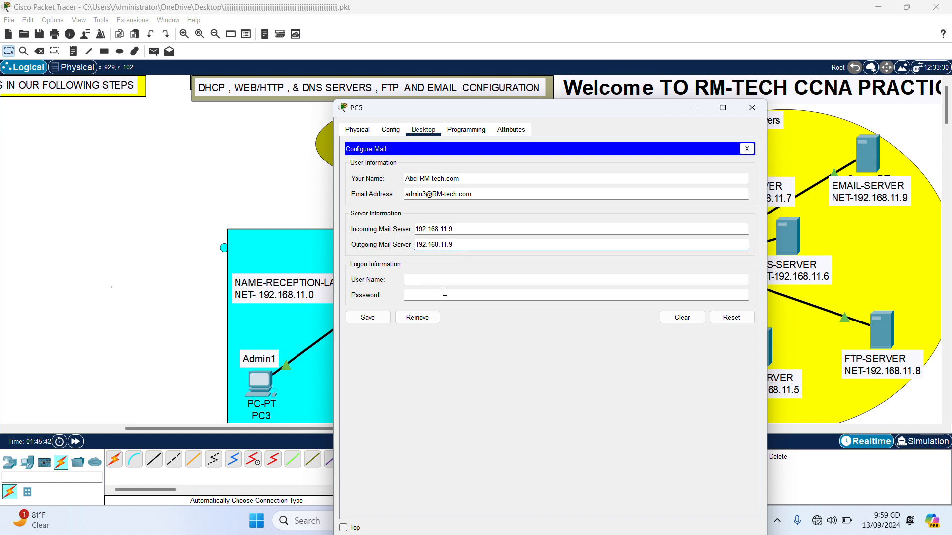
# Enter PC5's login user name and password, save the mail settings, and close PC5.
pyautogui.click(450, 280)
pyautogui.write('admin3')
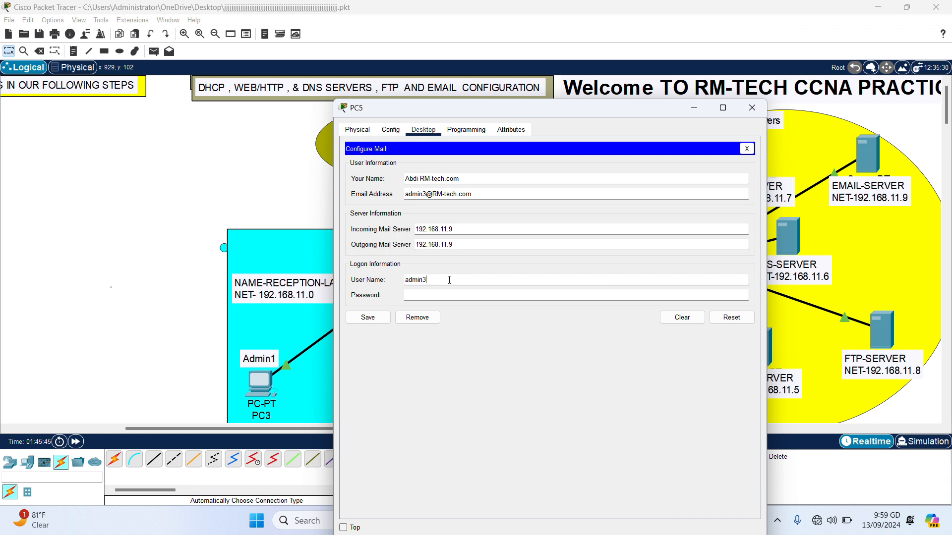
pyautogui.click(460, 294)
pyautogui.write('admin3')
pyautogui.press('BackSpace')
pyautogui.press('BackSpace')
pyautogui.press('BackSpace')
pyautogui.press('BackSpace')
pyautogui.press('BackSpace')
pyautogui.write('123456')
pyautogui.click(479, 196)
pyautogui.moveTo(367, 209); pyautogui.dragTo(404, 194)
pyautogui.hotkey('ctrl', 'c')
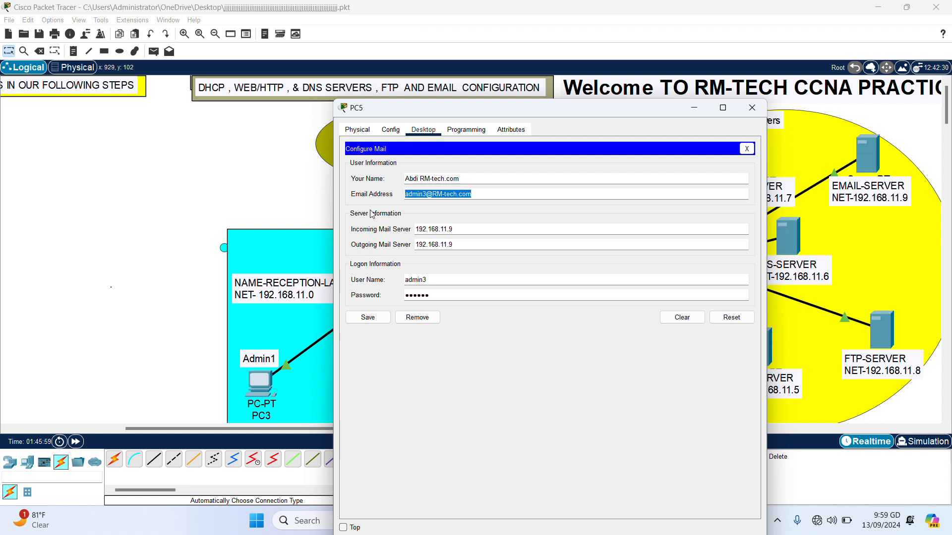
pyautogui.click(361, 317)
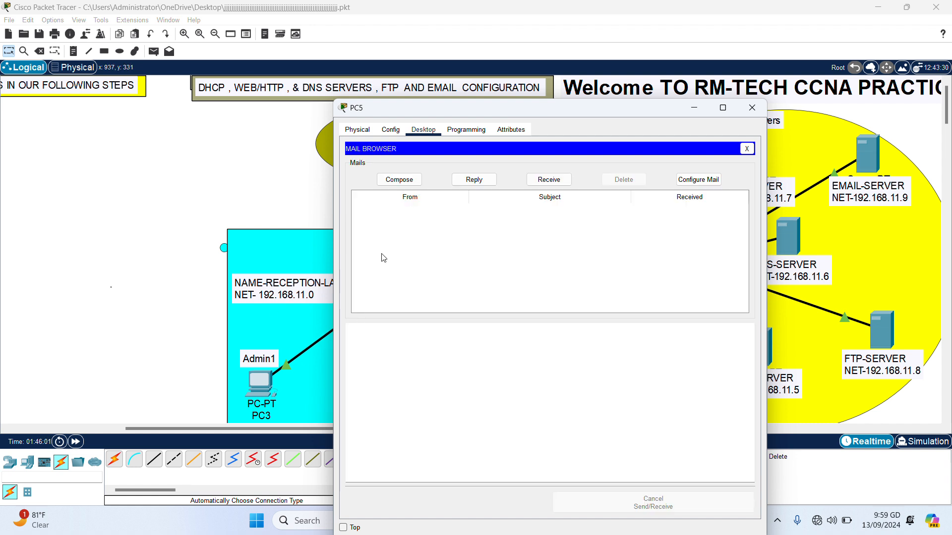
pyautogui.click(753, 108)
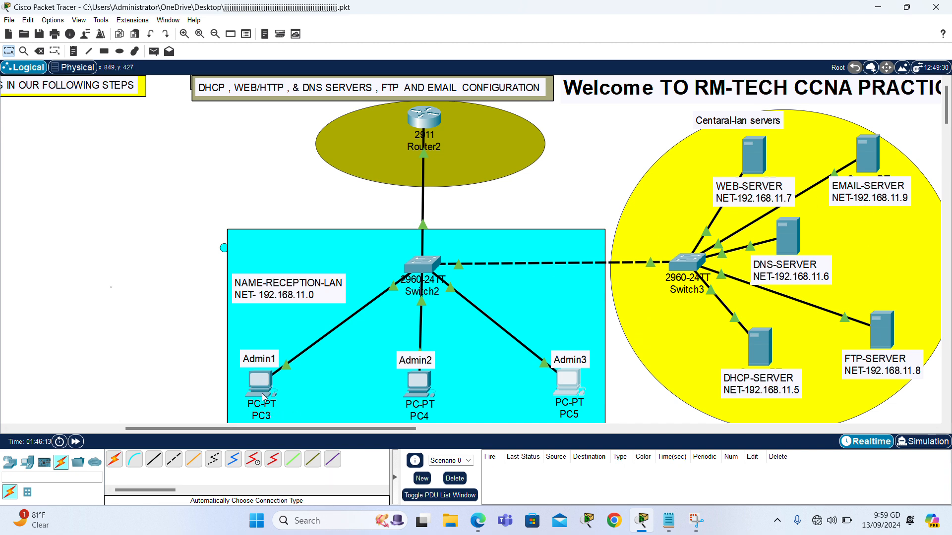
# Check the IP addresses of PC3 and EMAIL-SERVER, then open PC3's Desktop applications.
pyautogui.moveTo(261, 398)
pyautogui.moveTo(860, 176)
pyautogui.click(254, 383)
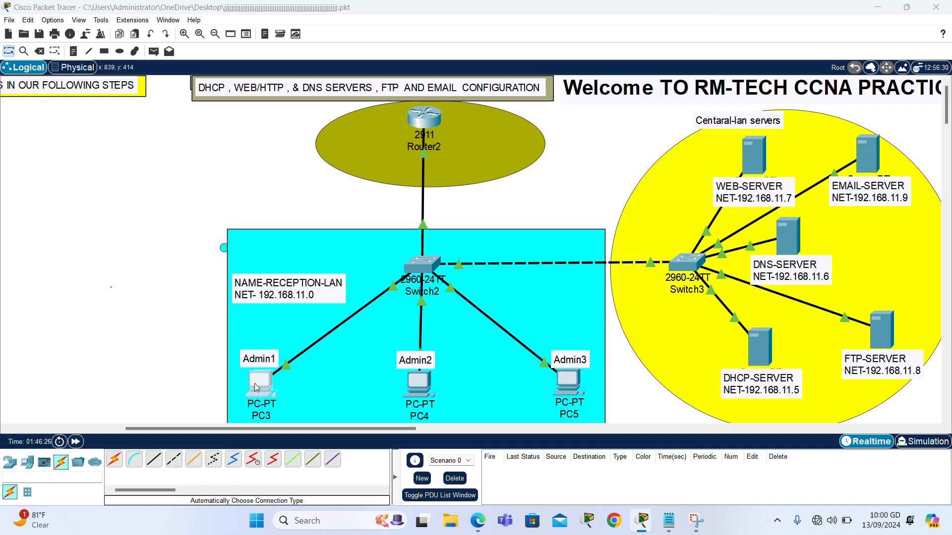
pyautogui.click(146, 359)
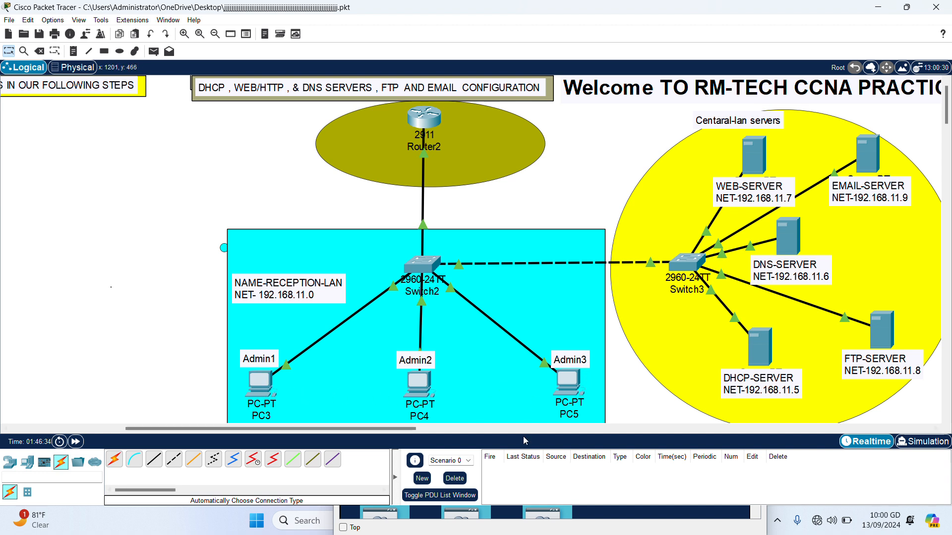
pyautogui.click(260, 384)
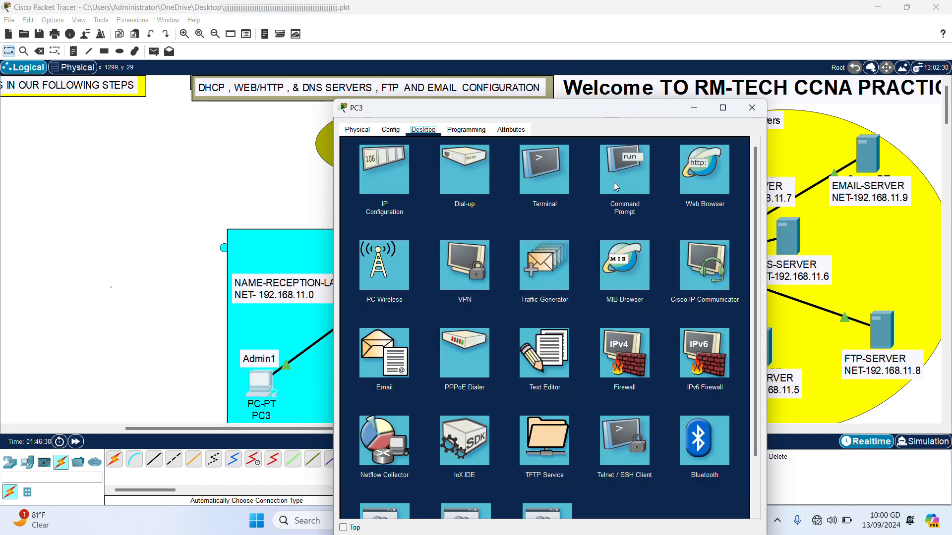
# Send PC5's user a mail titled Teeeeest1 reading 'Hallo brother' from PC3, then close PC3.
pyautogui.click(368, 369)
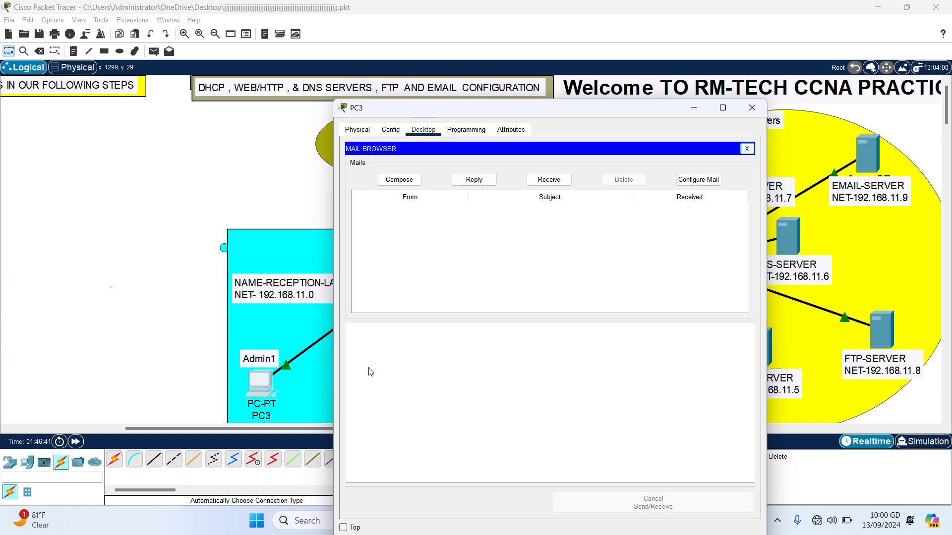
pyautogui.click(411, 182)
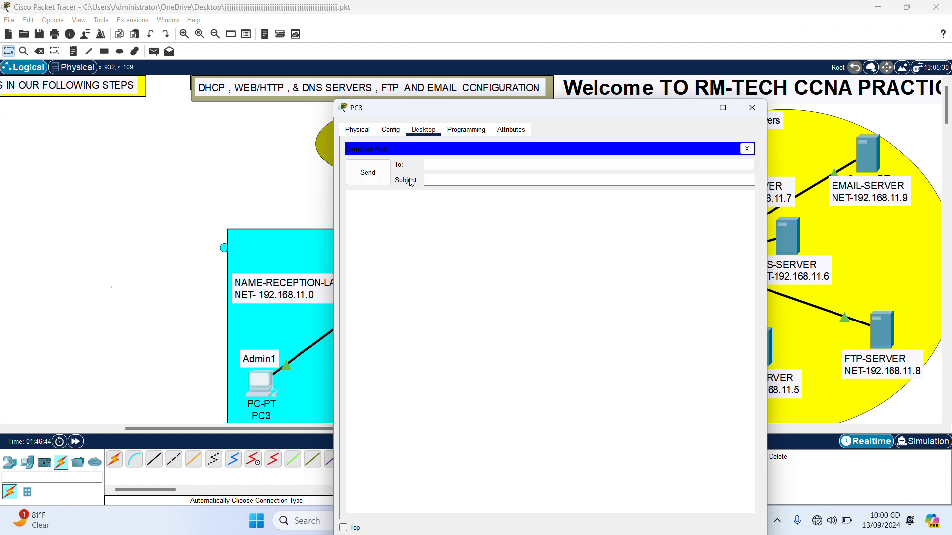
pyautogui.click(447, 165)
pyautogui.hotkey('ctrl', 'v')
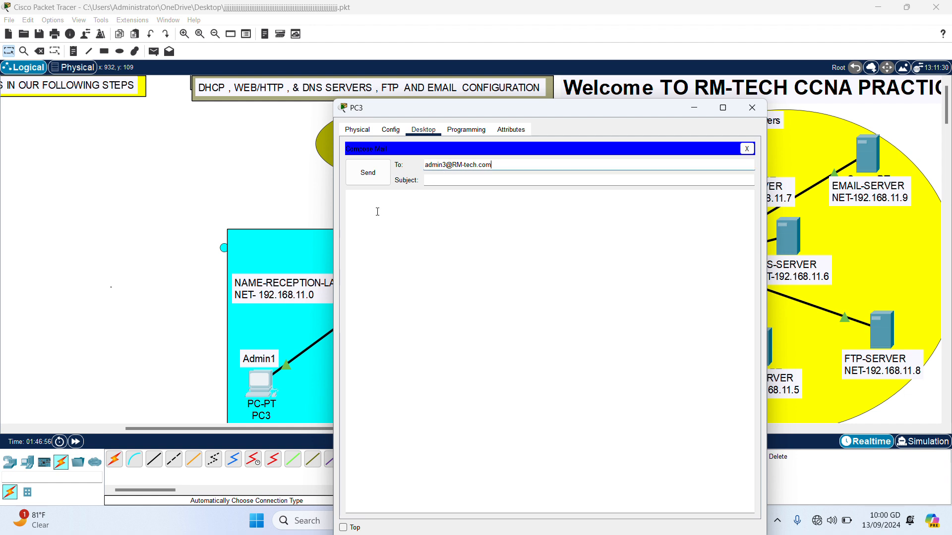
pyautogui.click(438, 182)
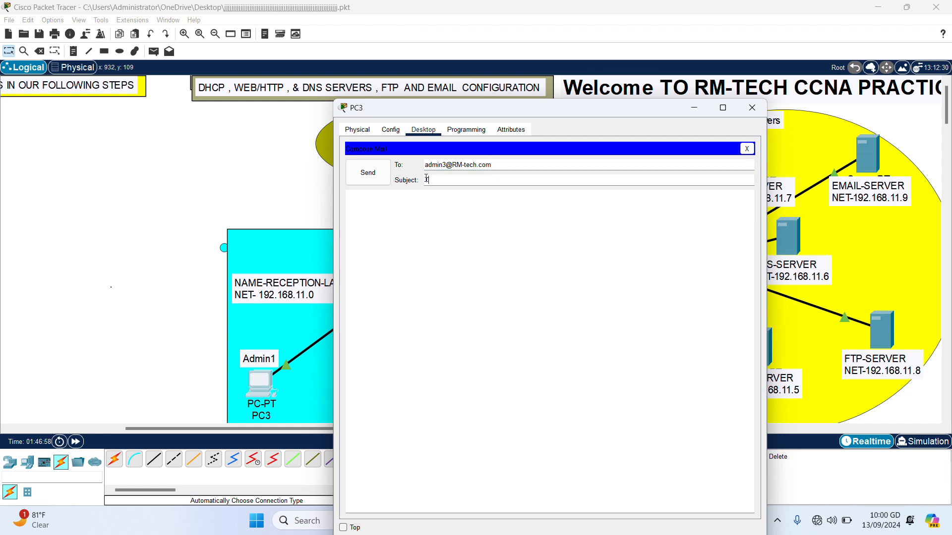
pyautogui.write('eeeeees')
pyautogui.click(412, 216)
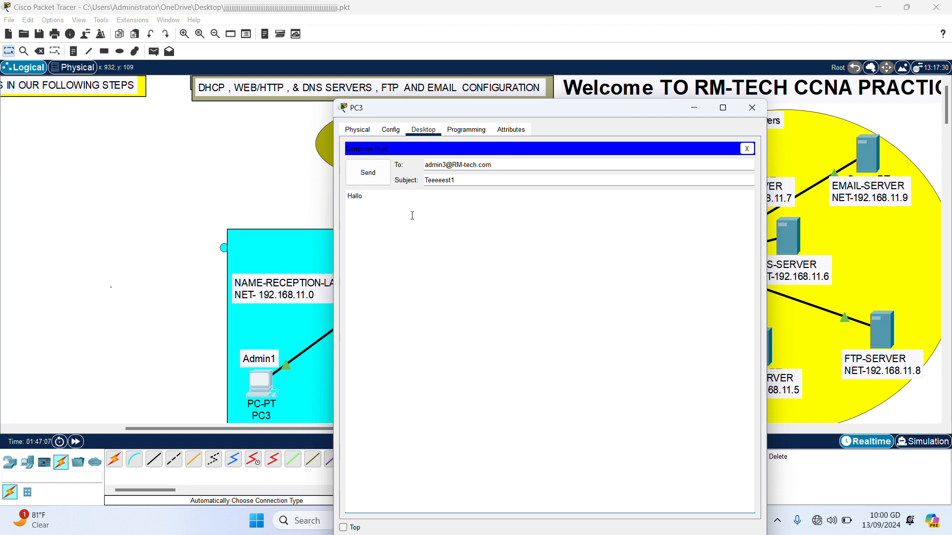
pyautogui.write('Hallo brother')
pyautogui.click(369, 176)
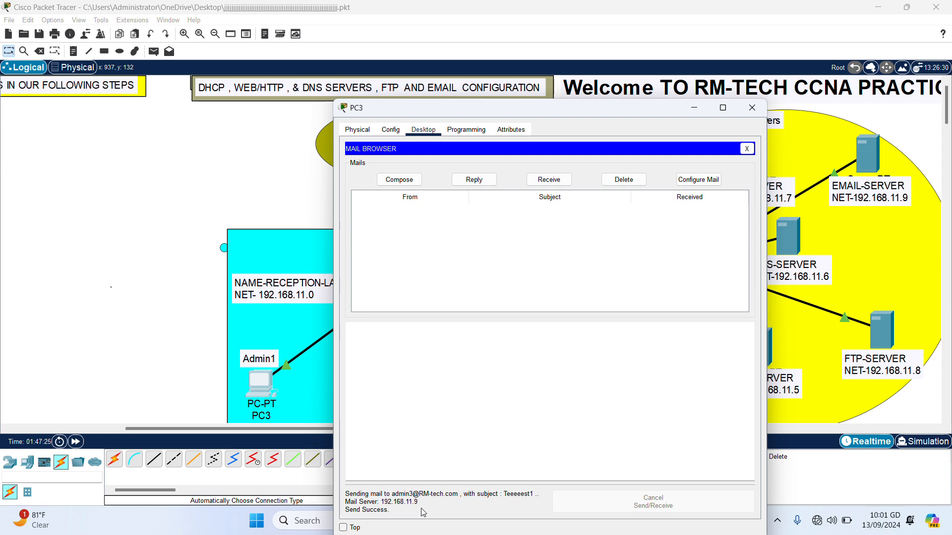
pyautogui.click(752, 108)
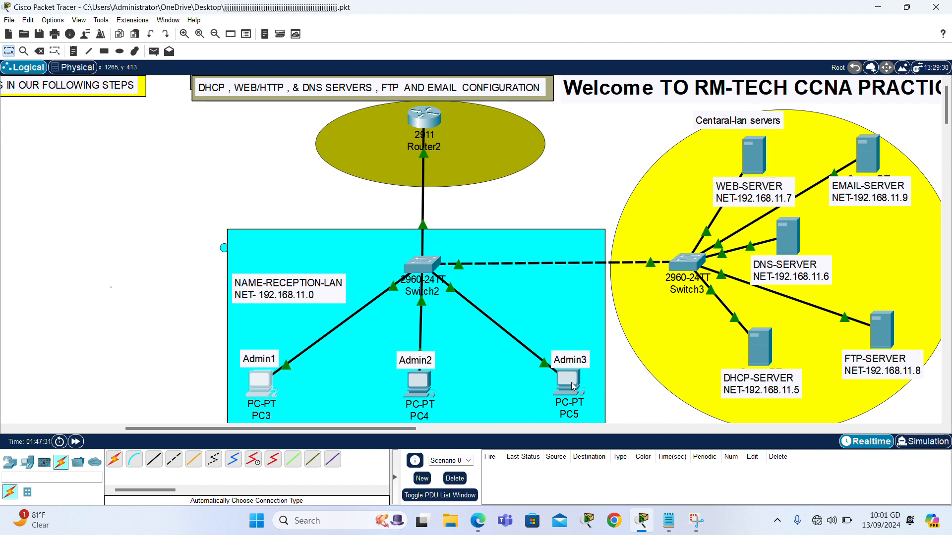
# Receive mail on PC5, read the Teeeeest1 message 'Hallo brother', and close PC5.
pyautogui.moveTo(574, 386)
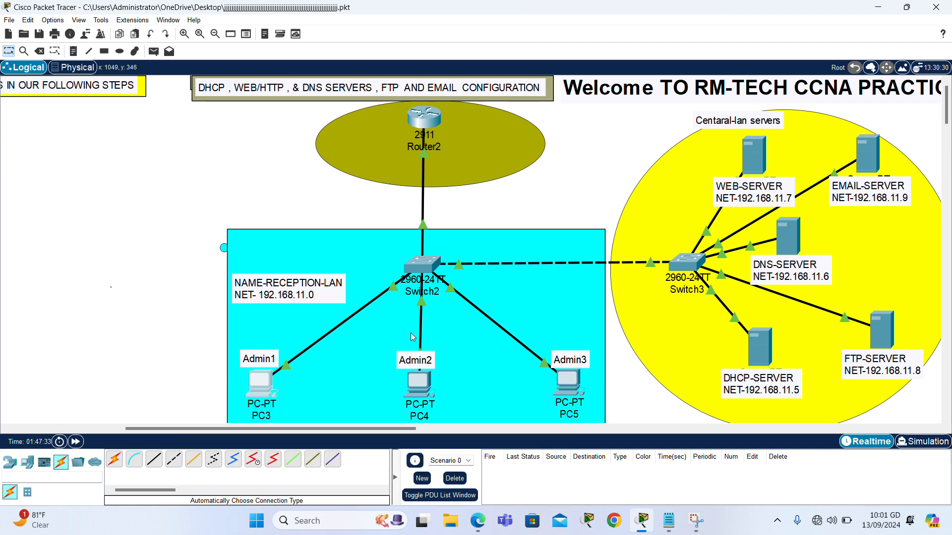
pyautogui.click(566, 380)
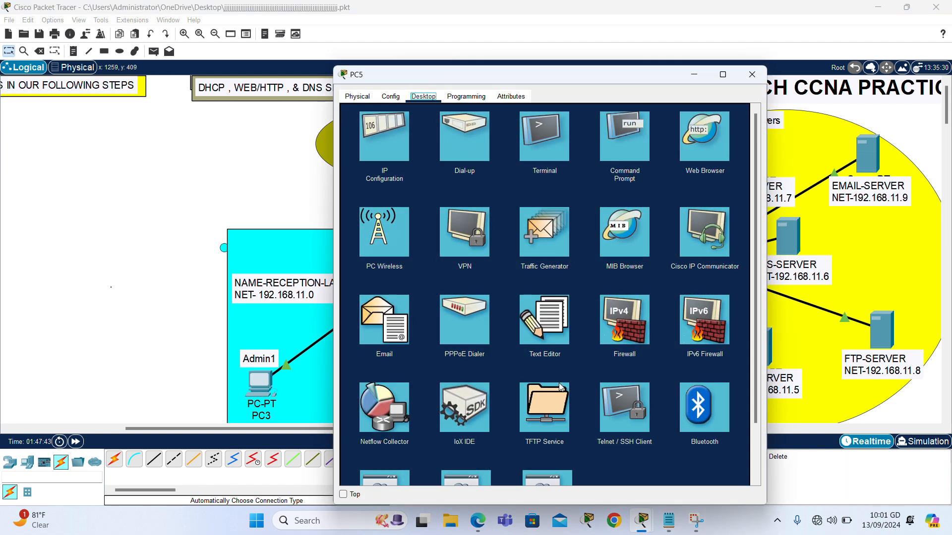
pyautogui.click(377, 341)
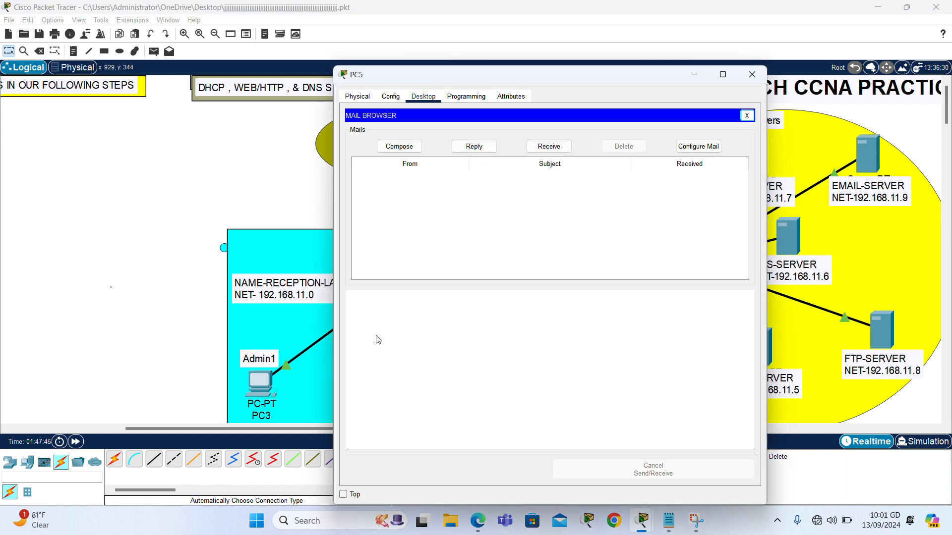
pyautogui.click(548, 147)
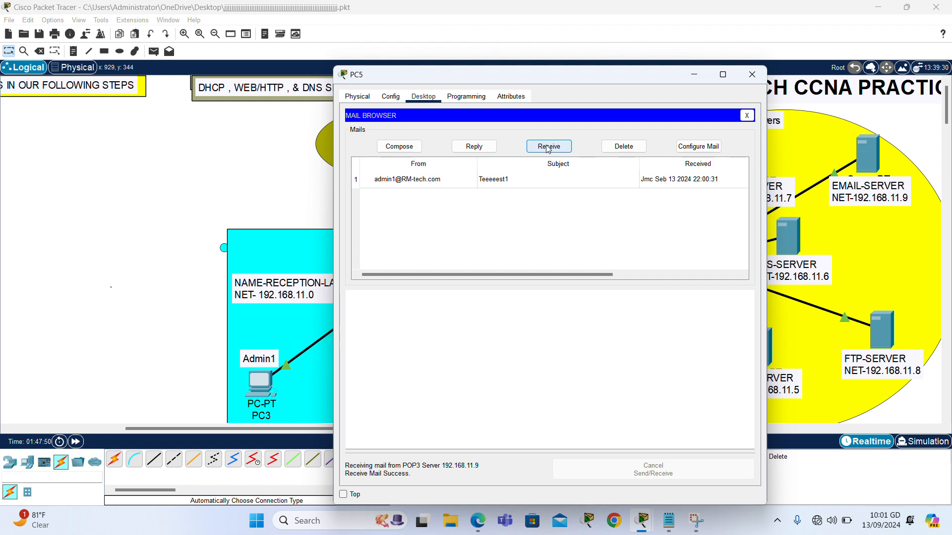
pyautogui.click(435, 180)
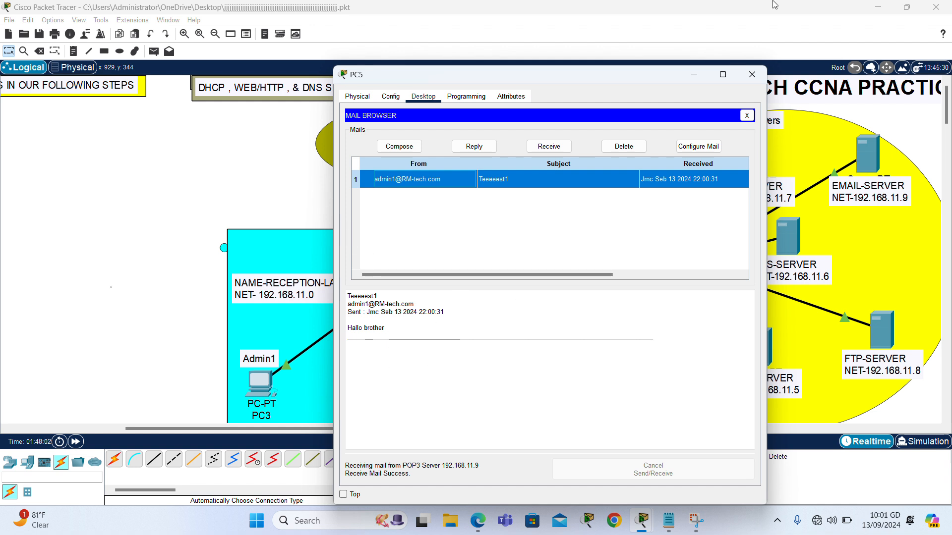
pyautogui.click(752, 75)
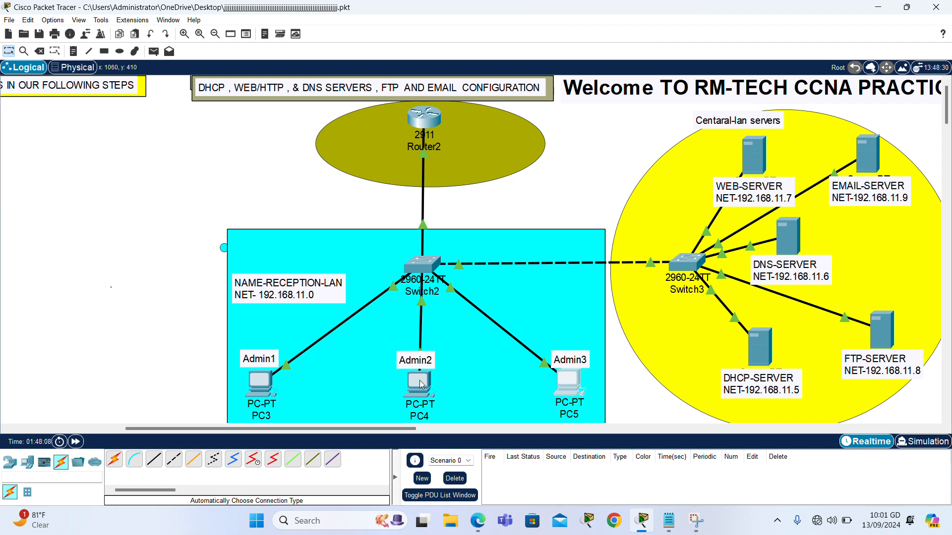
# Start a new mail in PC3's mail browser addressed to PC4's user.
pyautogui.click(263, 385)
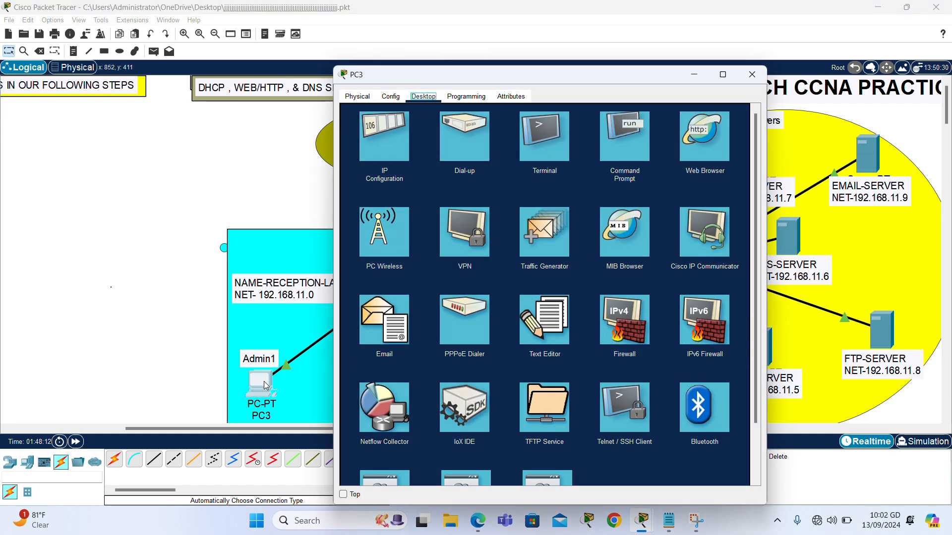
pyautogui.click(370, 339)
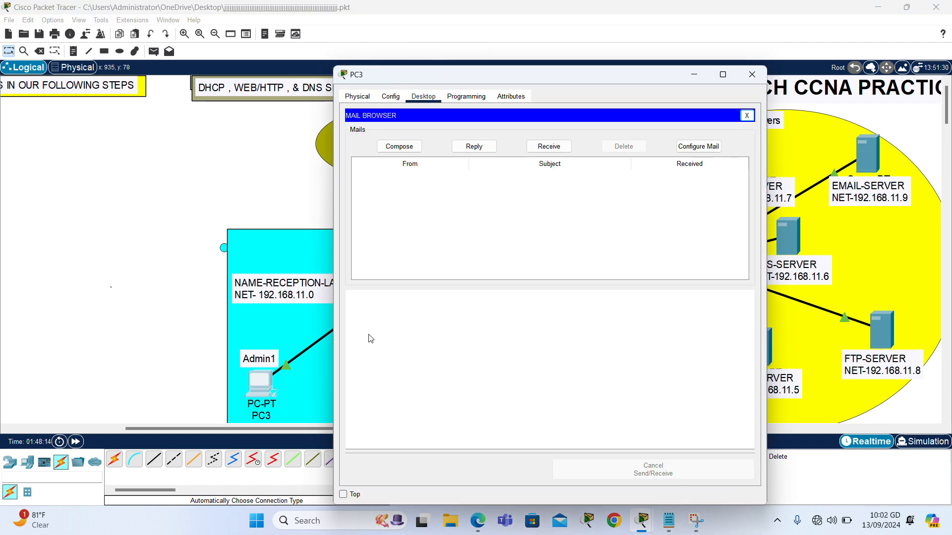
pyautogui.click(404, 148)
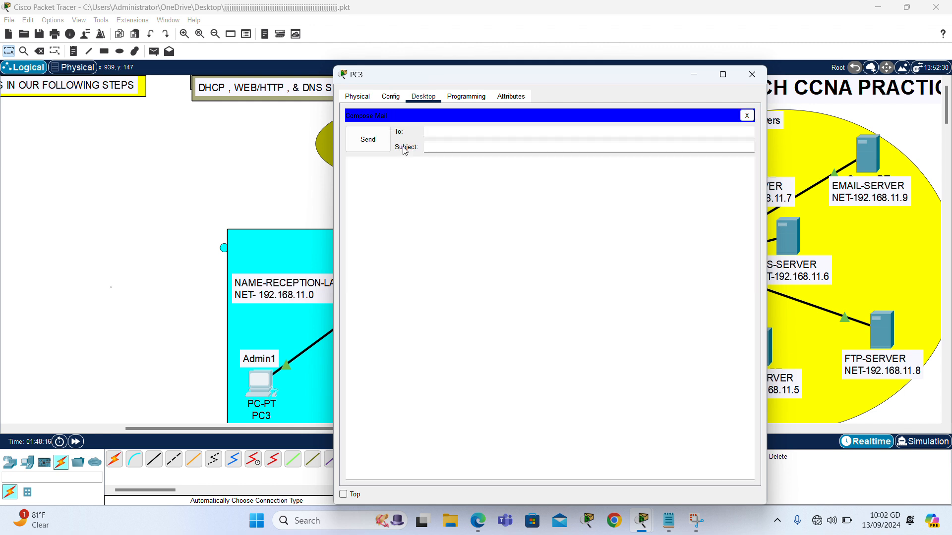
pyautogui.hotkey('ctrl', 'v')
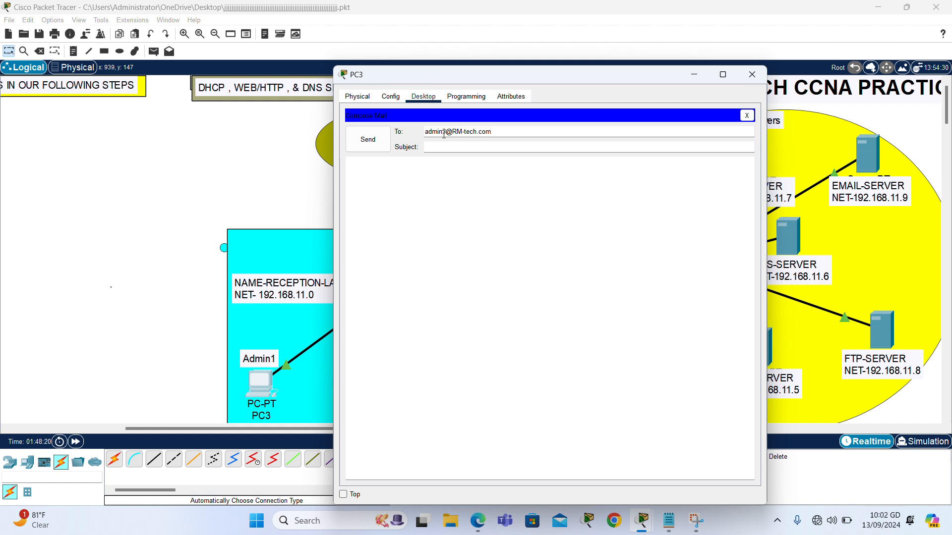
pyautogui.press('BackSpace')
pyautogui.write('2')
# Give the mail subject Teeeeeeeeeeeeeeest-2 and body 'well come', and send it.
pyautogui.click(504, 150)
pyautogui.write('TEEEEEEEEEEEEEST2')
pyautogui.press('BackSpace')
pyautogui.press('BackSpace')
pyautogui.press('BackSpace')
pyautogui.press('BackSpace')
pyautogui.press('BackSpace')
pyautogui.press('BackSpace')
pyautogui.press('BackSpace')
pyautogui.press('BackSpace')
pyautogui.press('BackSpace')
pyautogui.press('BackSpace')
pyautogui.press('BackSpace')
pyautogui.press('BackSpace')
pyautogui.press('BackSpace')
pyautogui.press('BackSpace')
pyautogui.press('BackSpace')
pyautogui.press('BackSpace')
pyautogui.press('BackSpace')
pyautogui.write('Teeeeeeeeeeeeeeest-2')
pyautogui.click(382, 164)
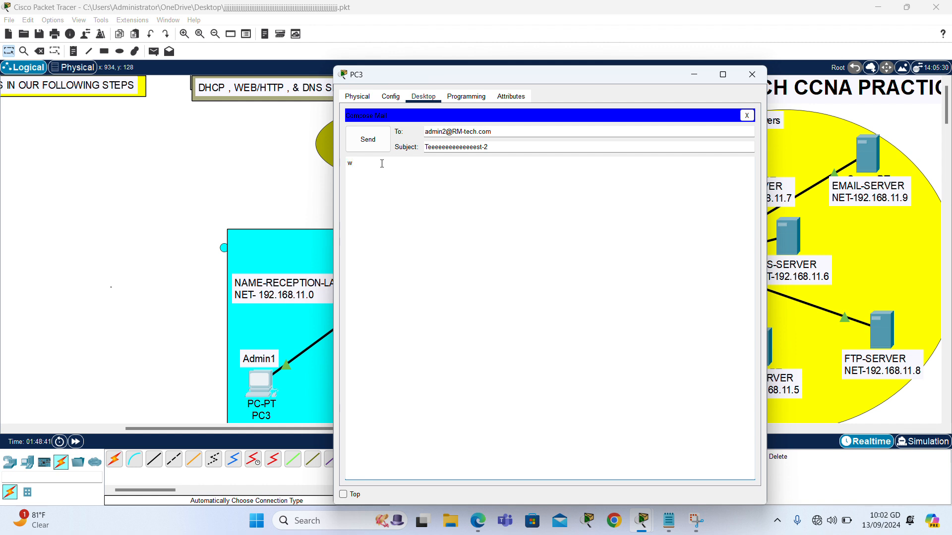
pyautogui.write('well come sister')
pyautogui.click(368, 139)
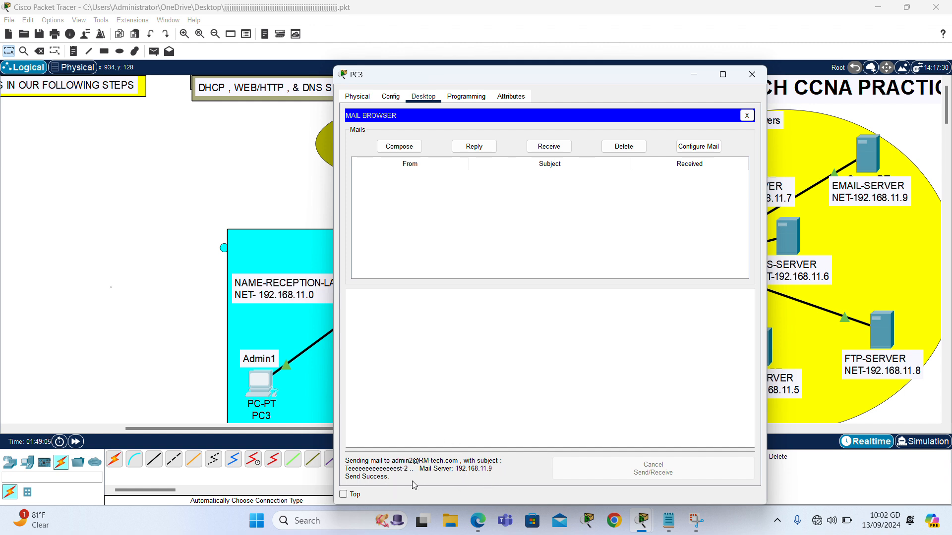
# Close PC3, receive mail on PC4, and open PC3's Teeeeeeeeeeeeeeest-2 message.
pyautogui.click(752, 75)
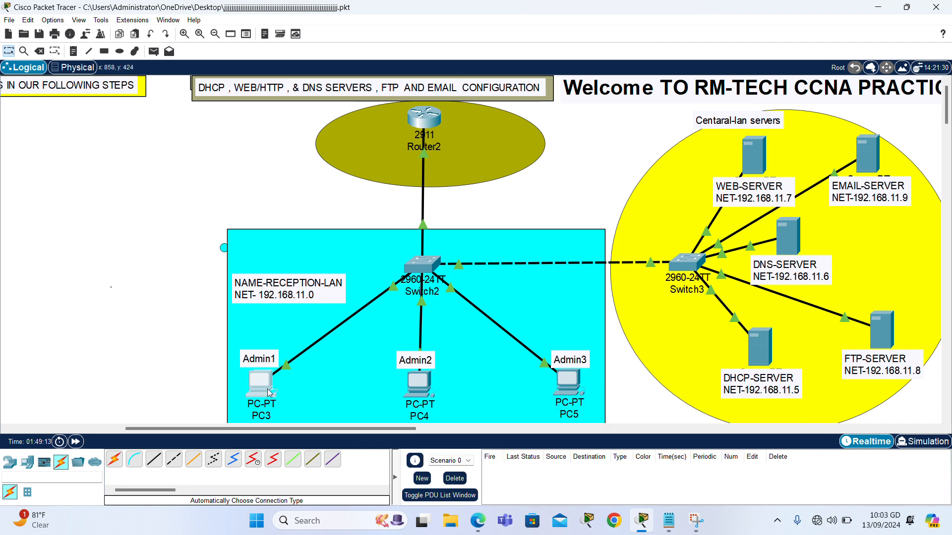
pyautogui.click(421, 385)
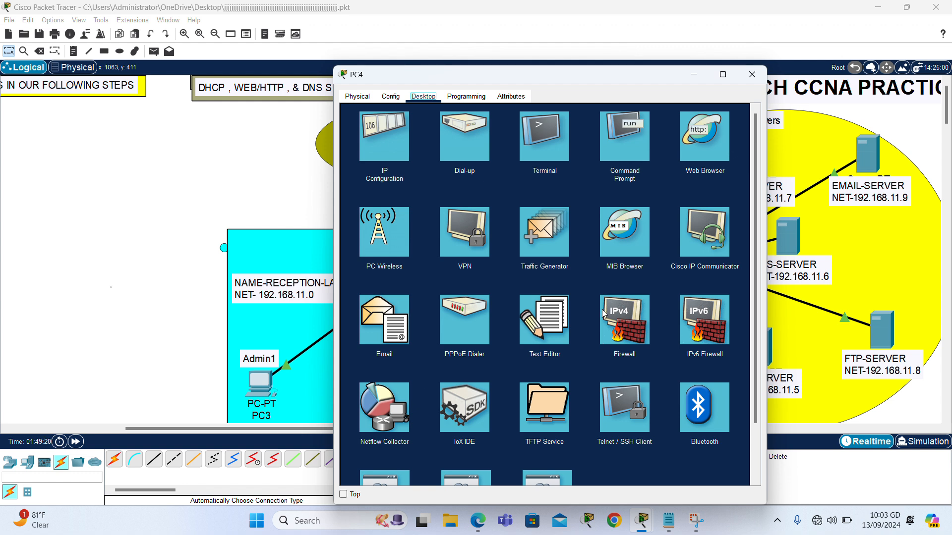
pyautogui.click(372, 338)
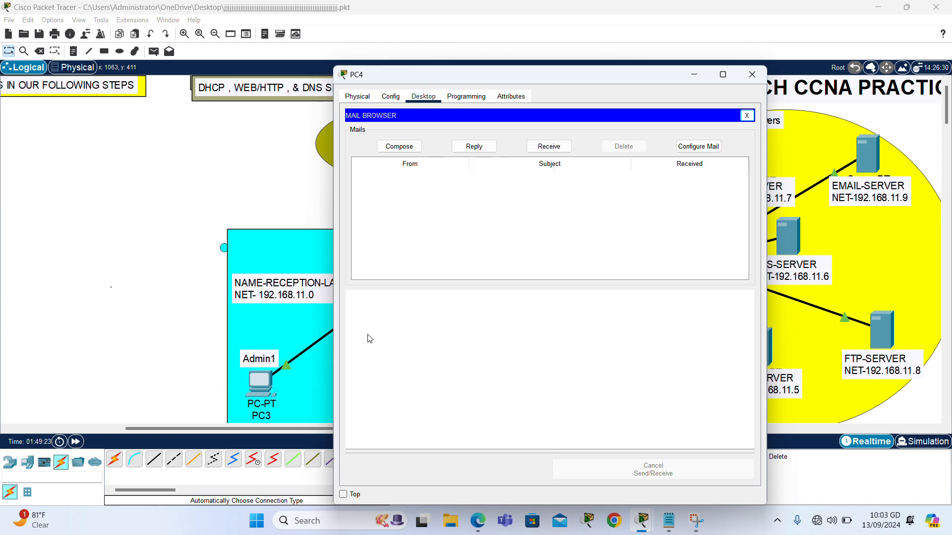
pyautogui.click(565, 149)
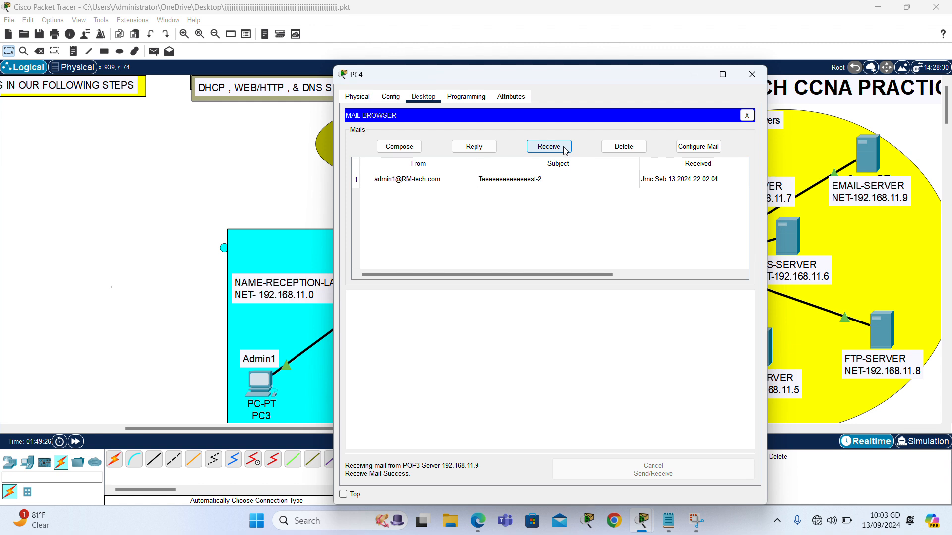
pyautogui.click(433, 182)
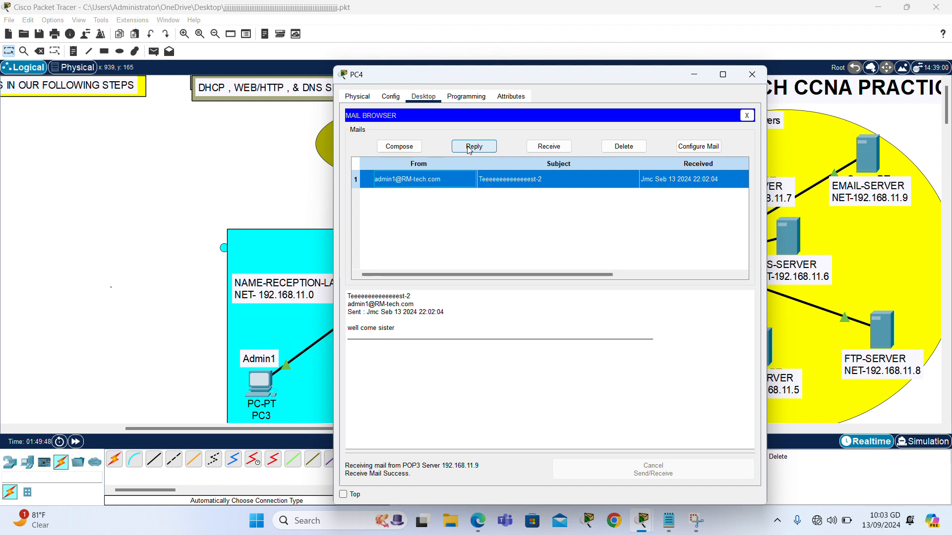
# Reply to PC3's test-2 mail with 'Thank you my dear sister' and send it.
pyautogui.click(483, 143)
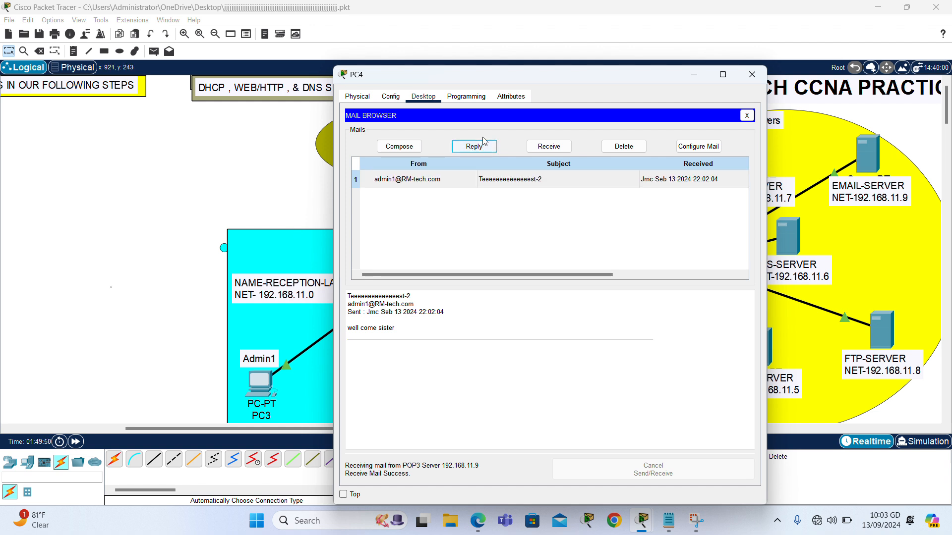
pyautogui.click(484, 142)
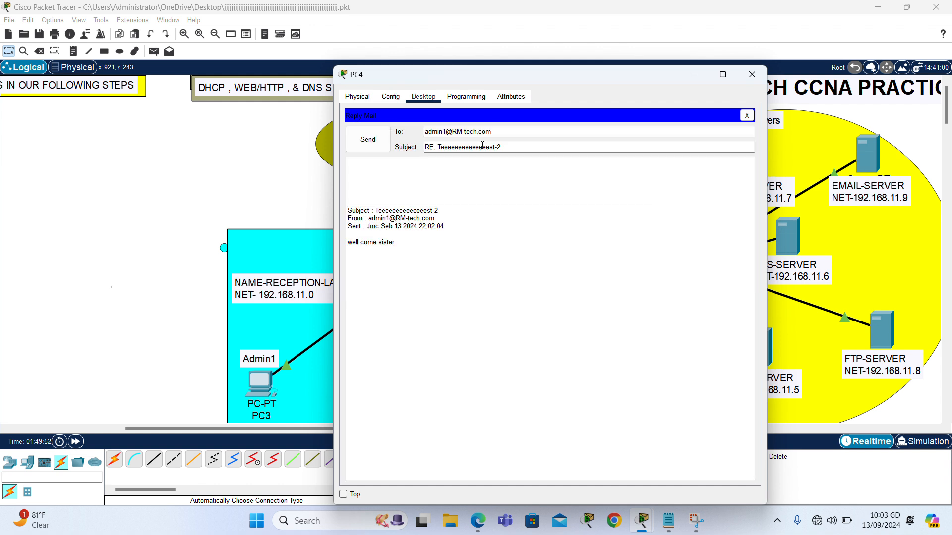
pyautogui.click(448, 169)
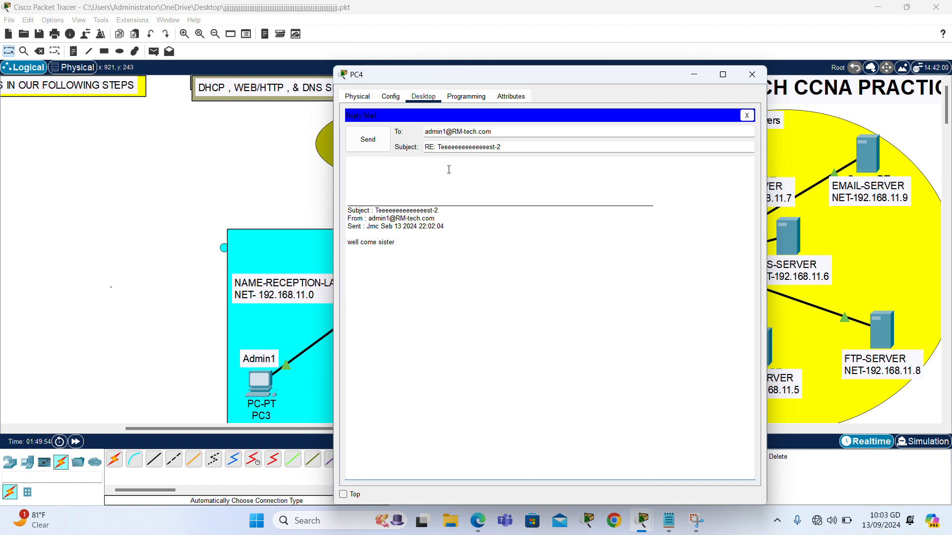
pyautogui.write('thaN')
pyautogui.press('BackSpace')
pyautogui.press('BackSpace')
pyautogui.press('BackSpace')
pyautogui.press('BackSpace')
pyautogui.press('BackSpace')
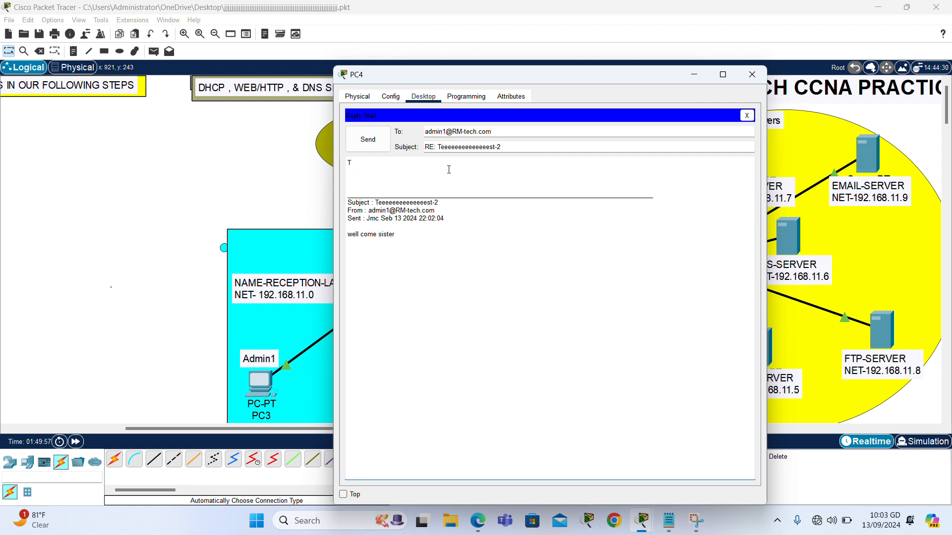
pyautogui.write('Thank you my dear sister')
pyautogui.click(381, 143)
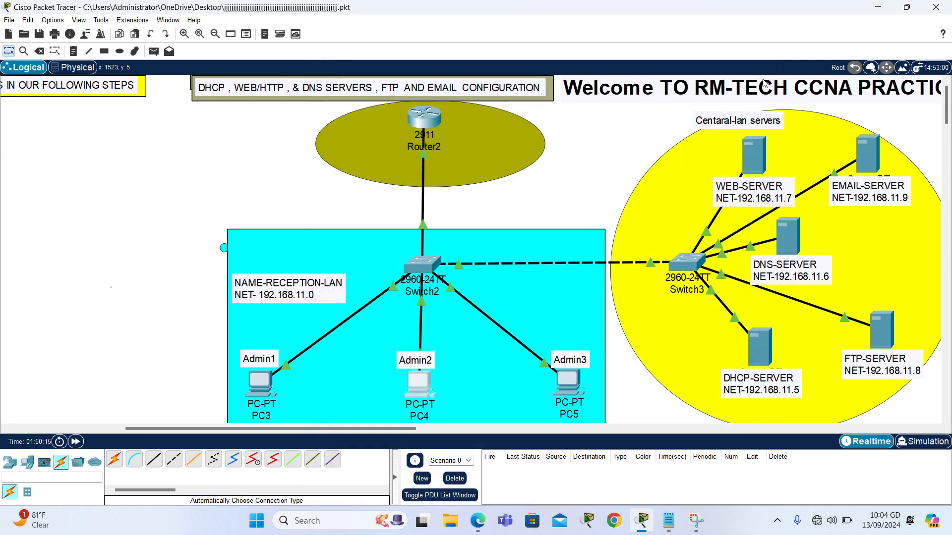
# Close PC4, receive mail on PC3, read PC4's RE: test-2 reply, and close PC3.
pyautogui.click(752, 74)
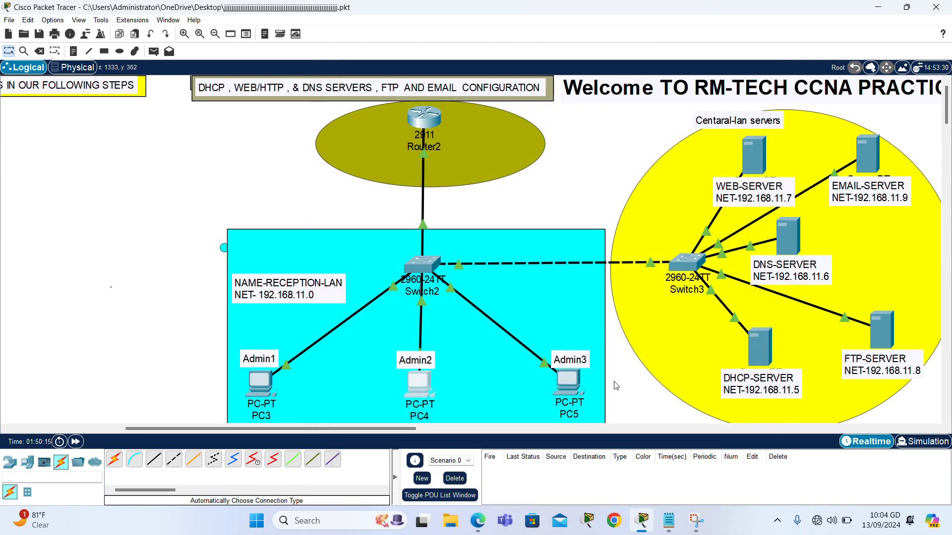
pyautogui.click(257, 386)
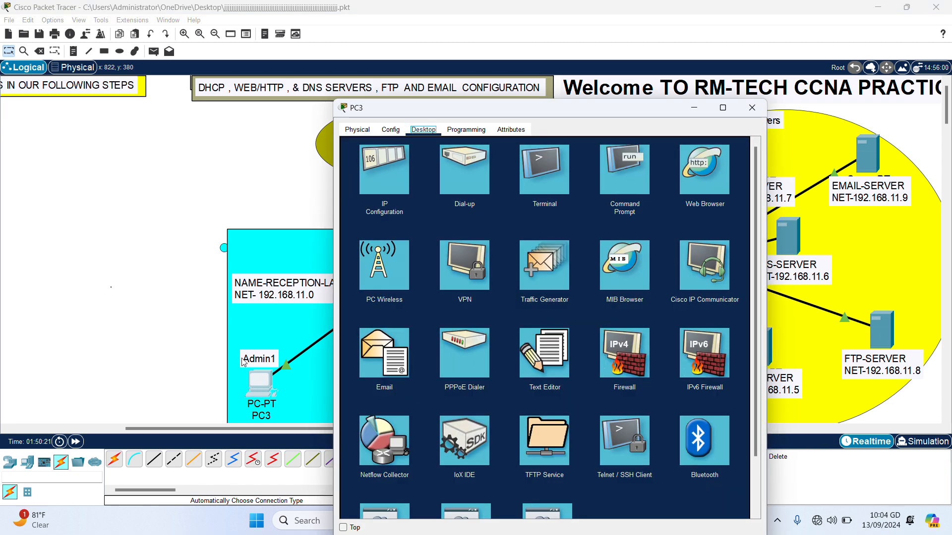
pyautogui.click(395, 346)
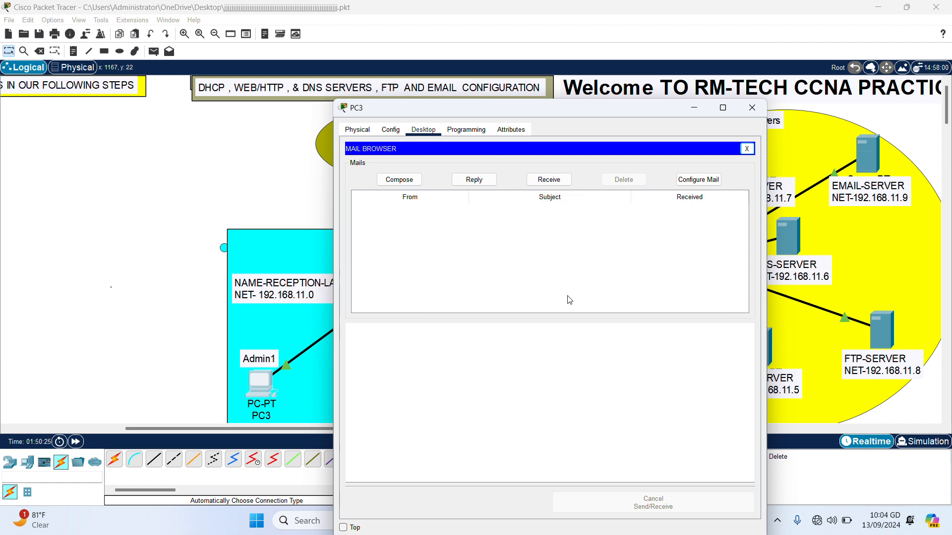
pyautogui.click(553, 180)
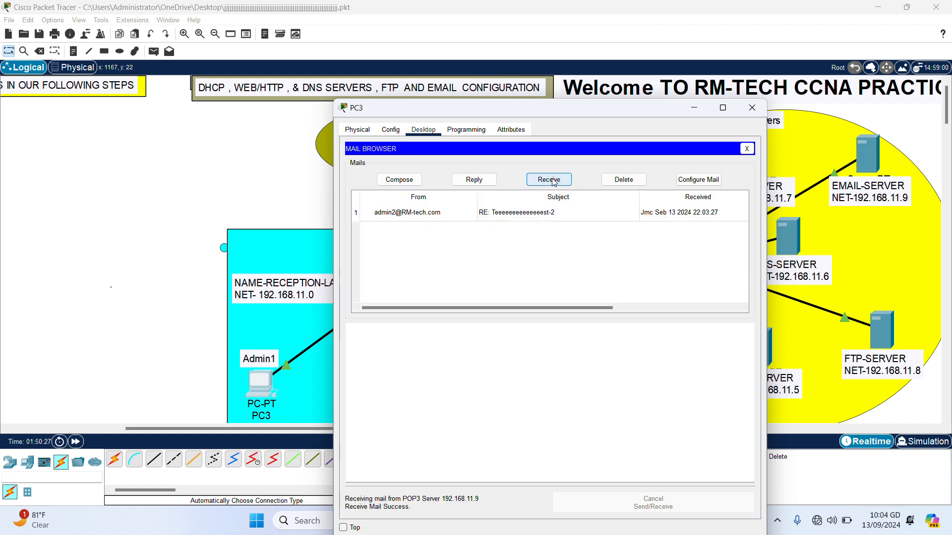
pyautogui.click(460, 211)
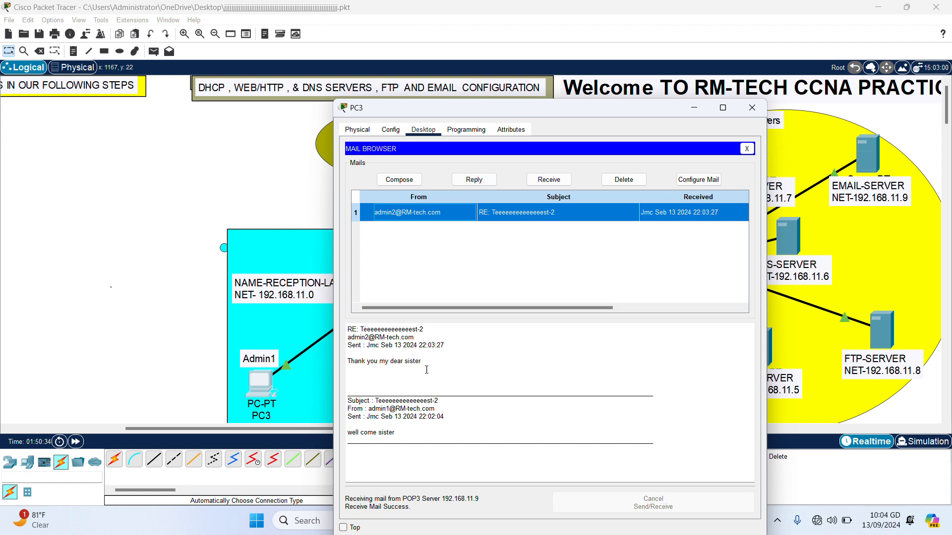
pyautogui.click(406, 350)
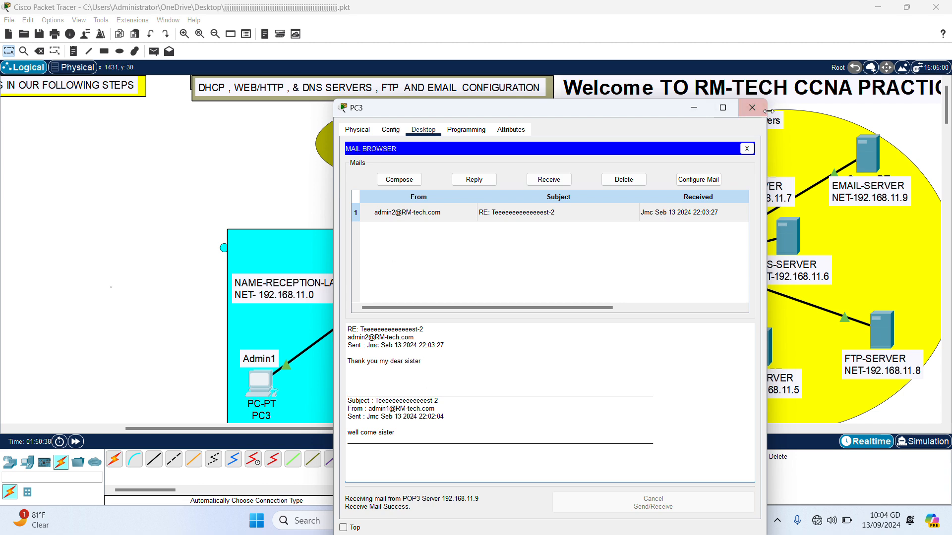
pyautogui.click(752, 108)
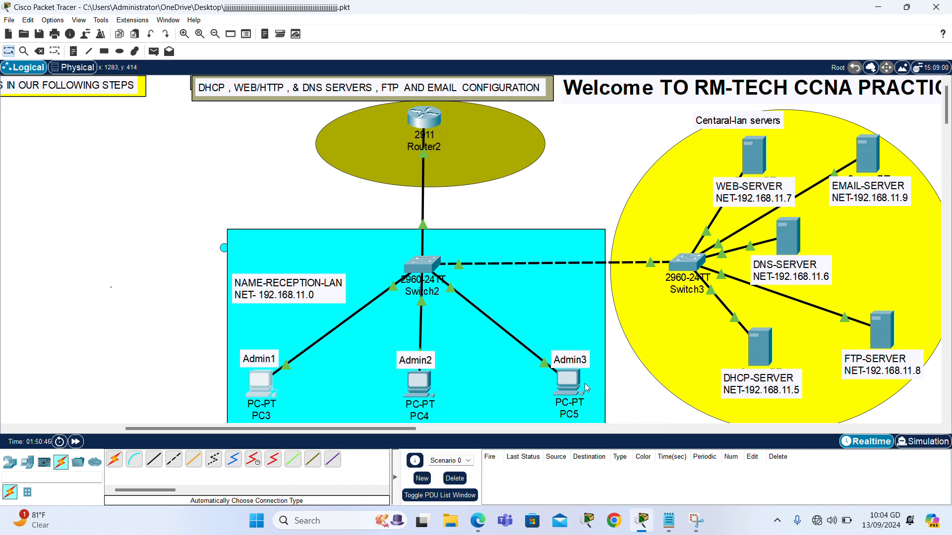
# Start a new mail in PC5's mail browser addressed to PC3's user.
pyautogui.click(569, 387)
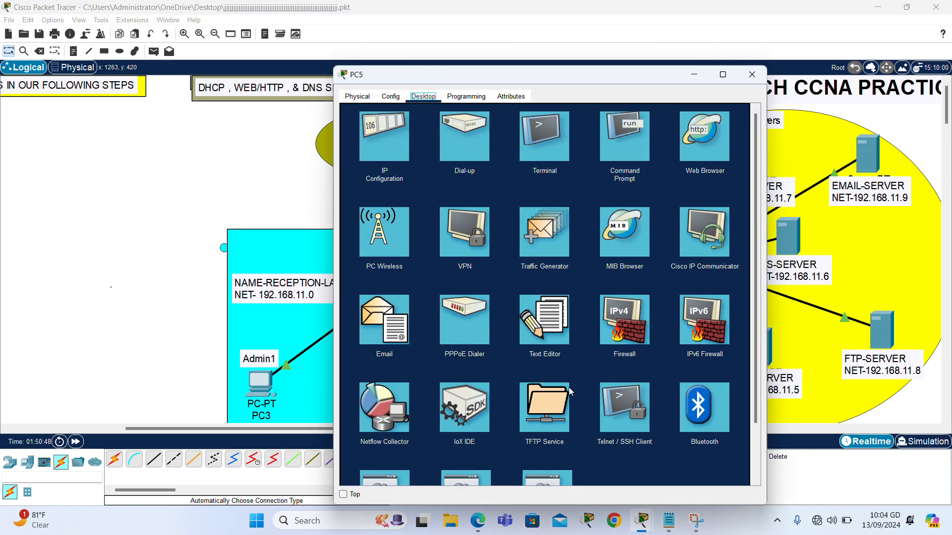
pyautogui.click(377, 344)
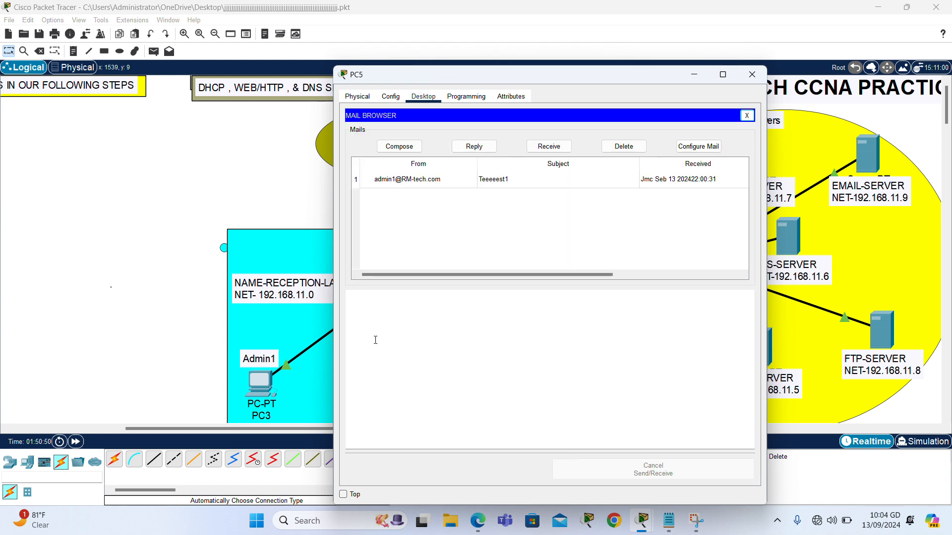
pyautogui.click(406, 147)
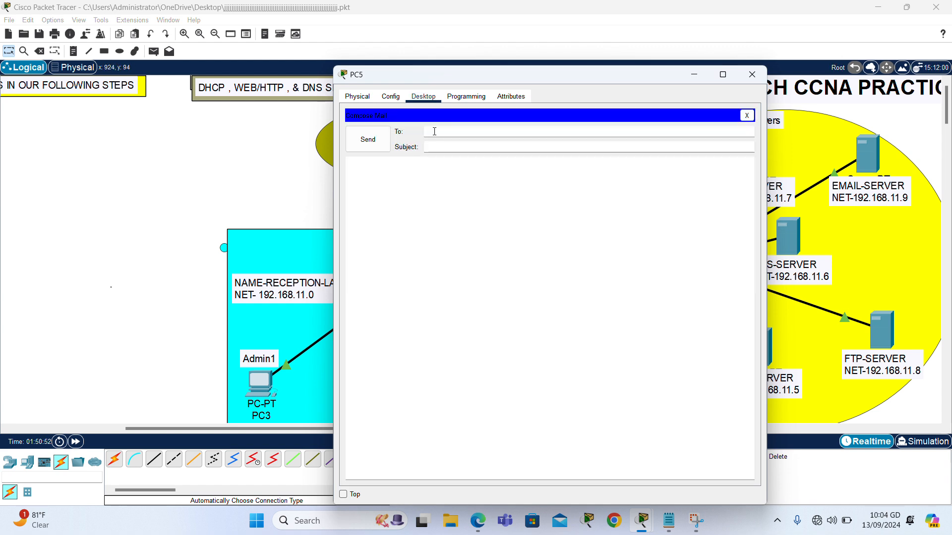
pyautogui.hotkey('ctrl', 'v')
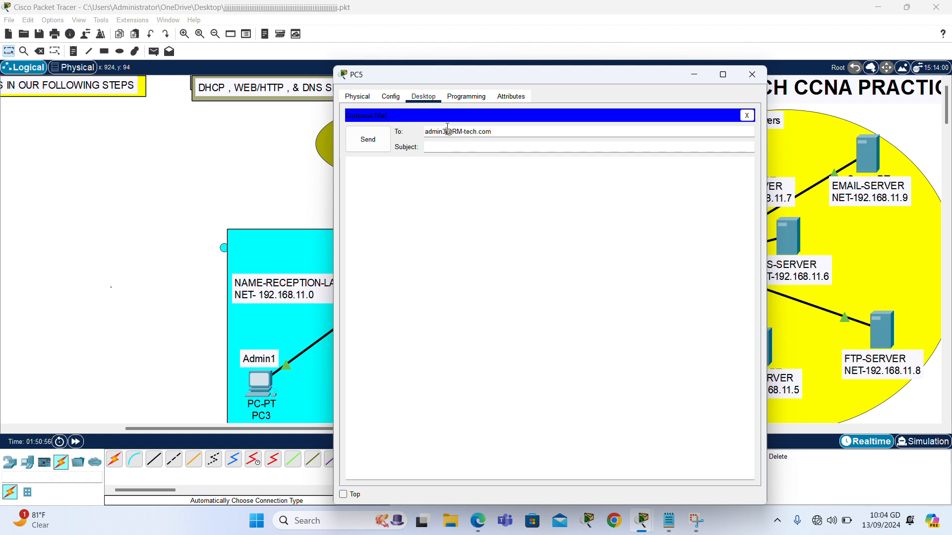
pyautogui.click(449, 131)
pyautogui.press('BackSpace')
pyautogui.write('1')
# Send it with subject Teeeeeeeeeeees and body 'well come my Cousin', then close PC5.
pyautogui.click(467, 145)
pyautogui.write('Teeeeeeeeeeees')
pyautogui.click(444, 168)
pyautogui.write('we')
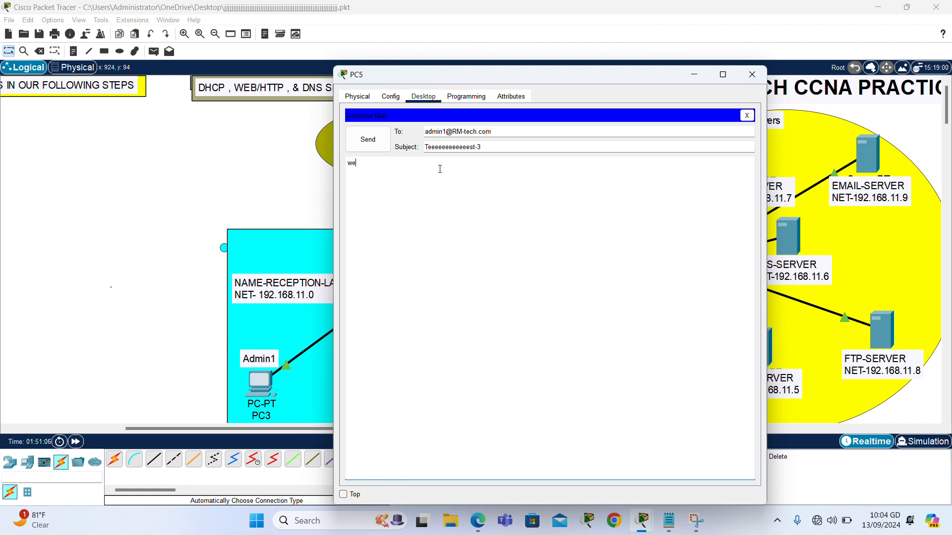
pyautogui.write('ll come my Cousin')
pyautogui.click(377, 139)
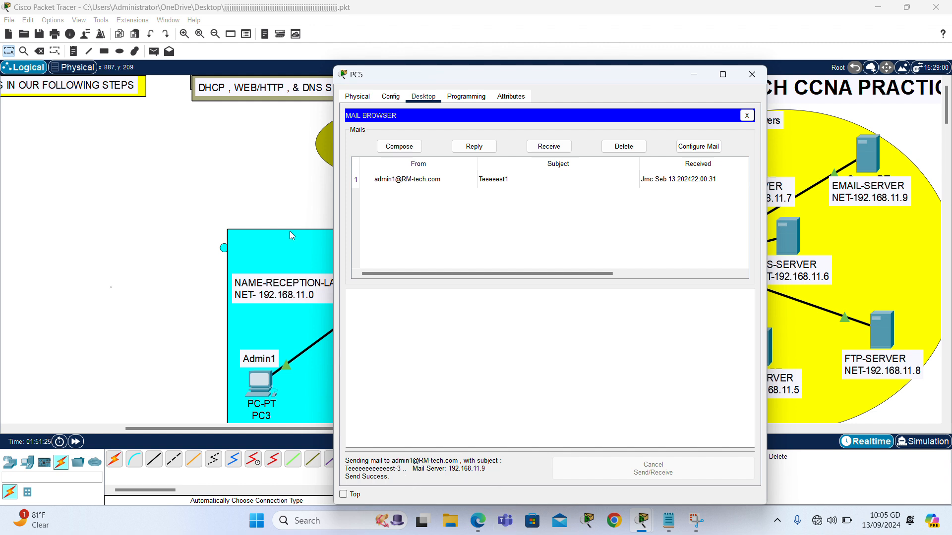
pyautogui.click(752, 75)
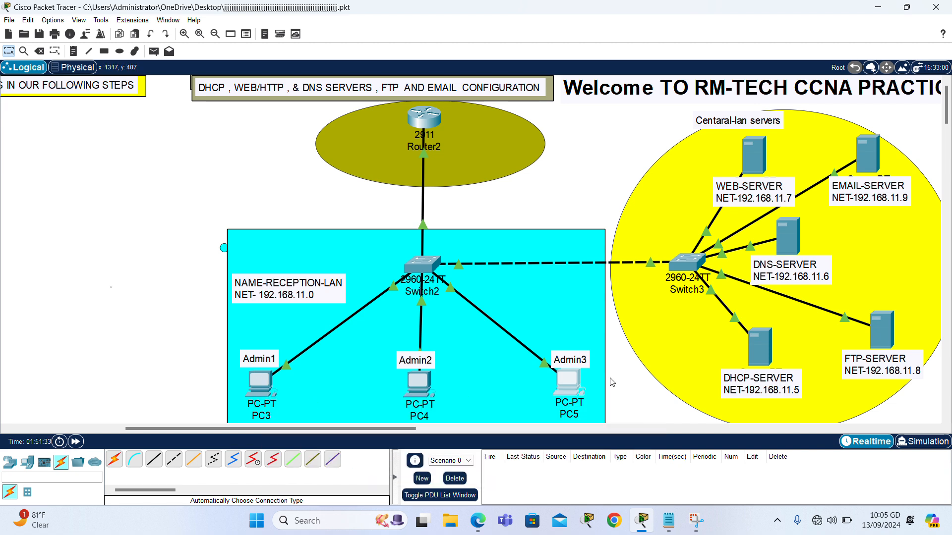
# Fetch mail on PC3, read PC5's test-3 message 'well come my Cousin', and close PC3.
pyautogui.click(260, 384)
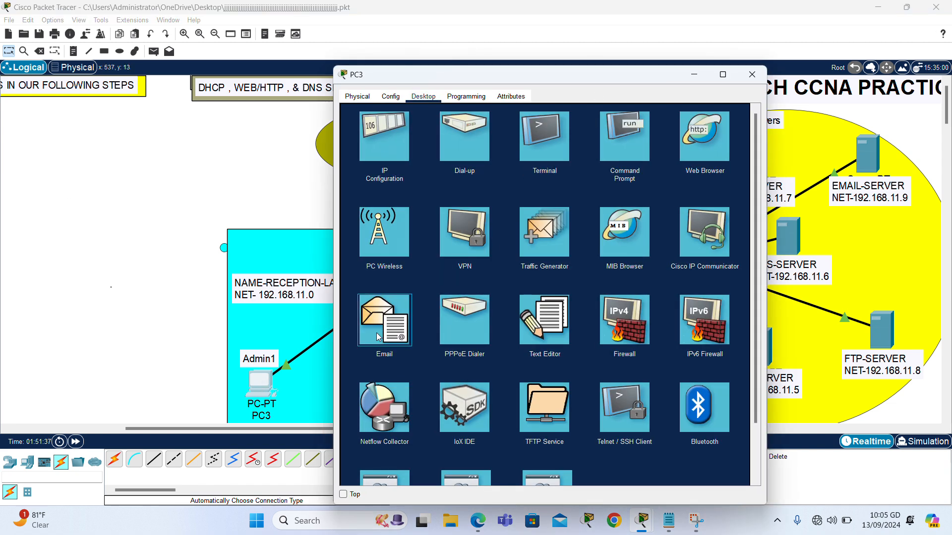
pyautogui.click(377, 332)
pyautogui.click(549, 147)
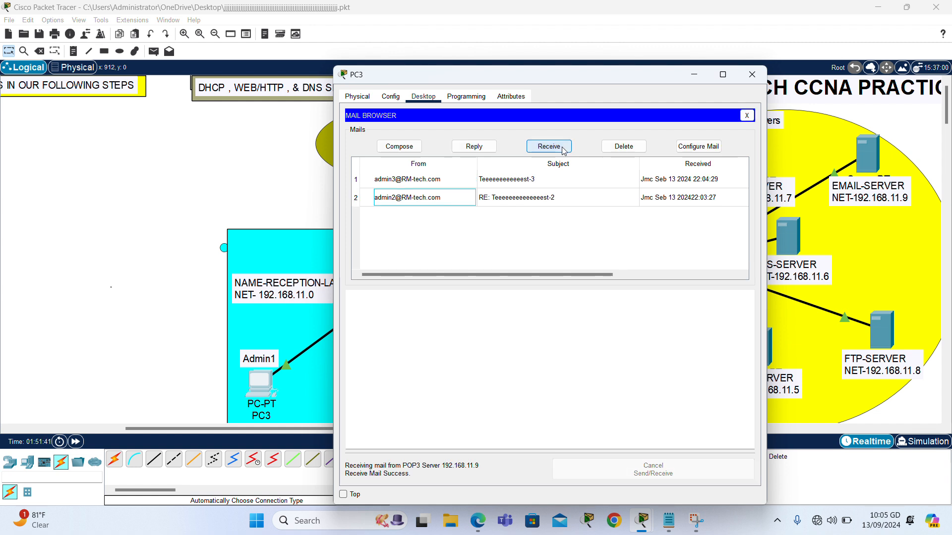
pyautogui.click(500, 180)
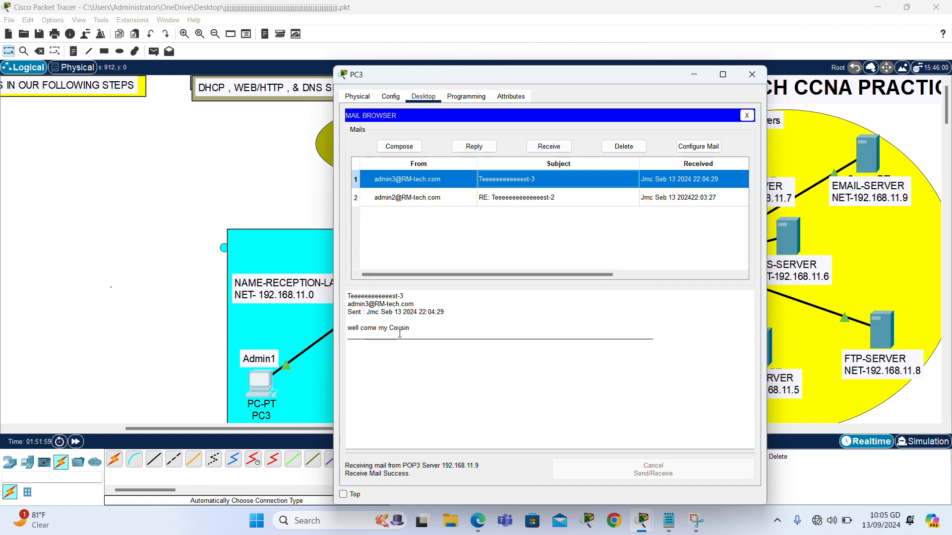
pyautogui.click(751, 80)
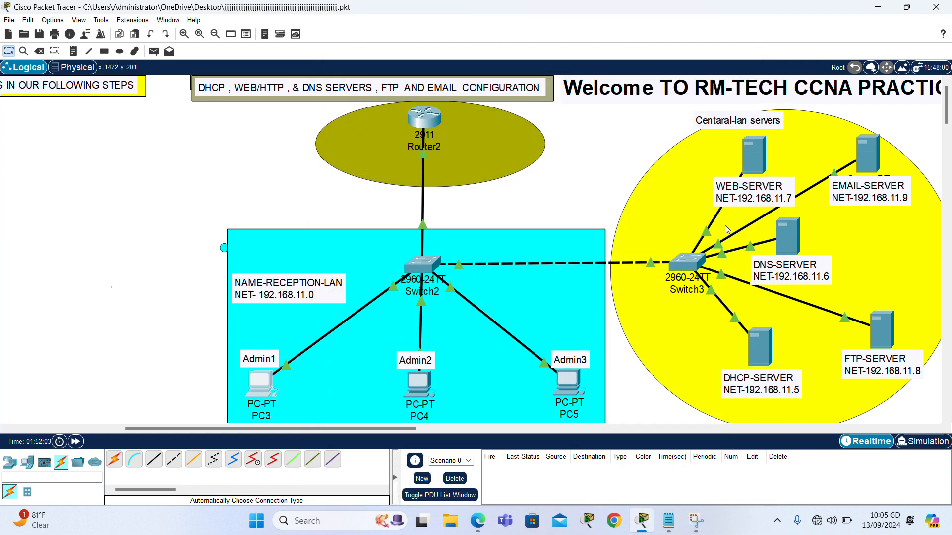